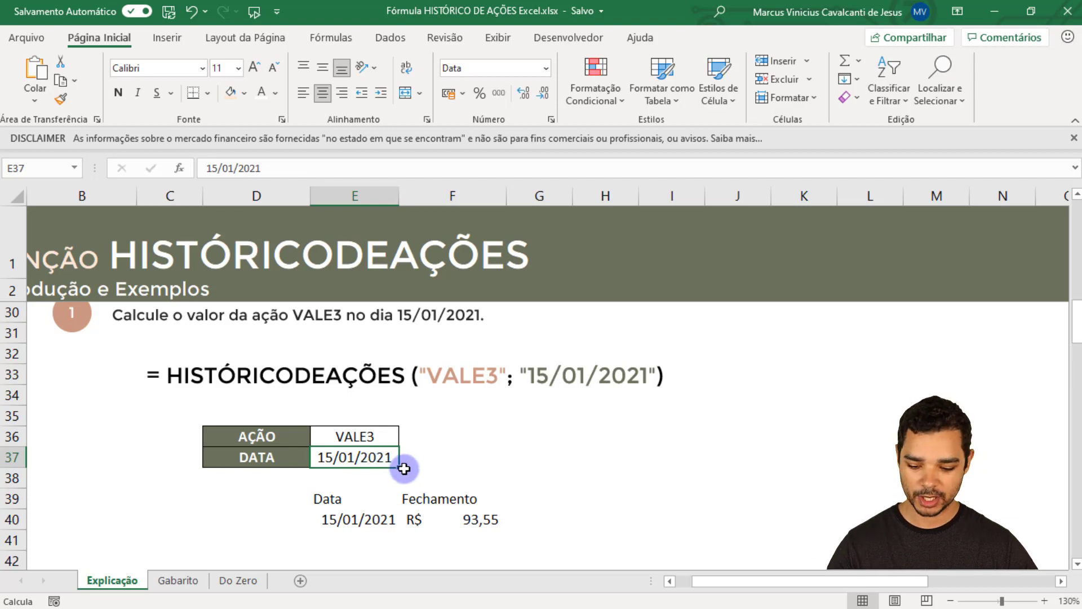
Set the DATA value in E37 to 14/01/2021 and check the date and closing price returned for VALE3
type("14/01/2021")
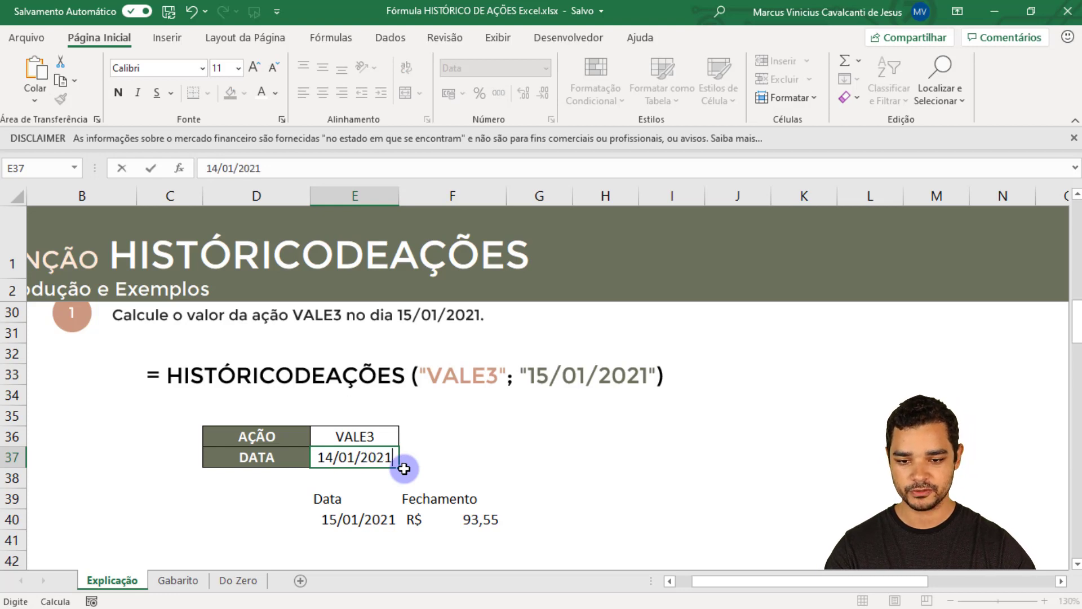
key("Return")
key("Up")
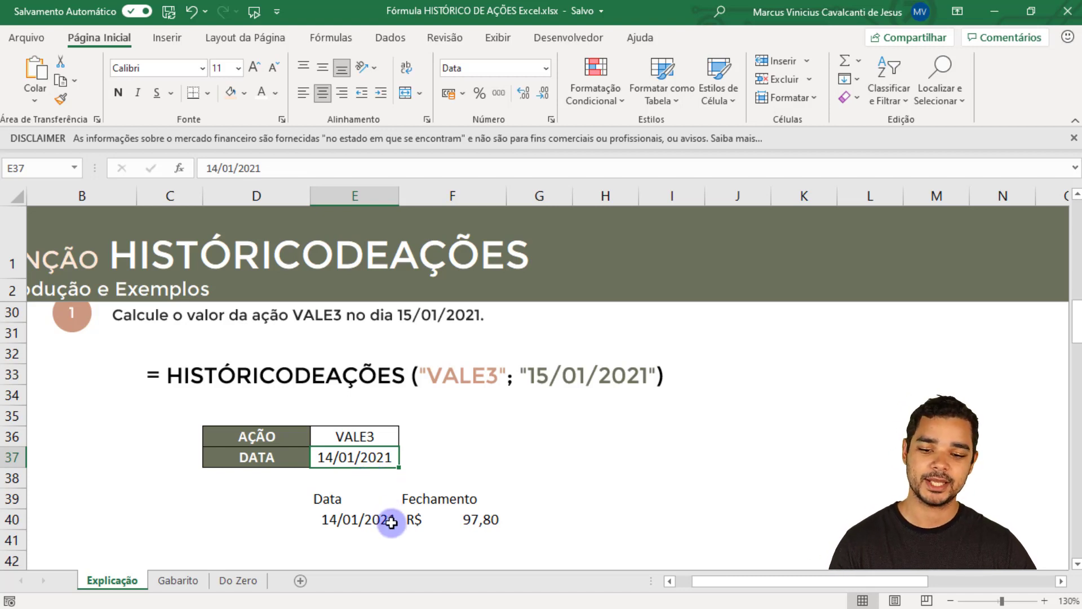
left_click_drag(380, 501, 456, 526)
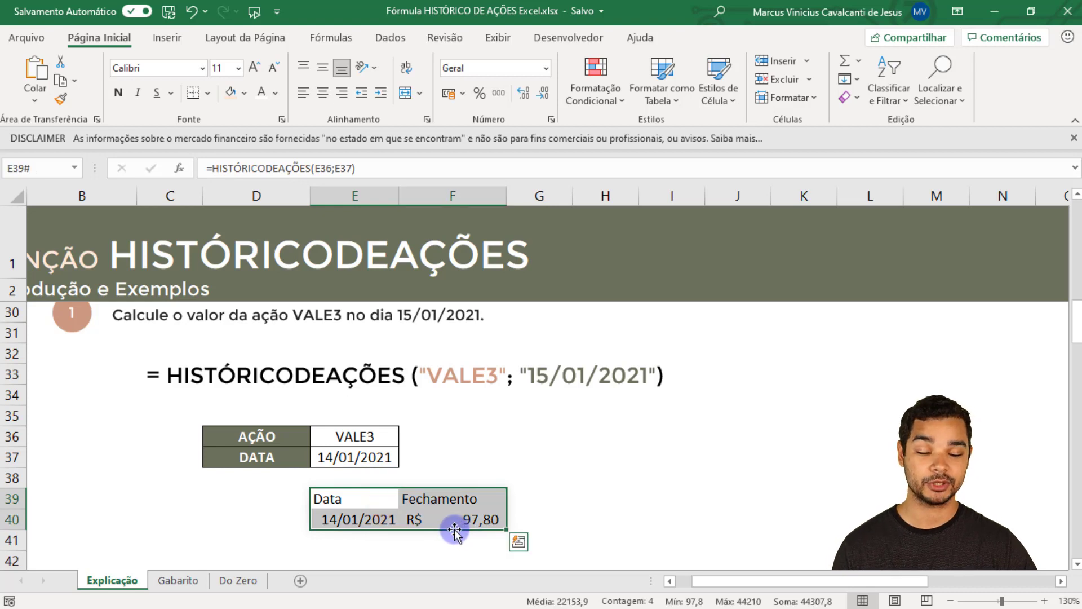
left_click(350, 460)
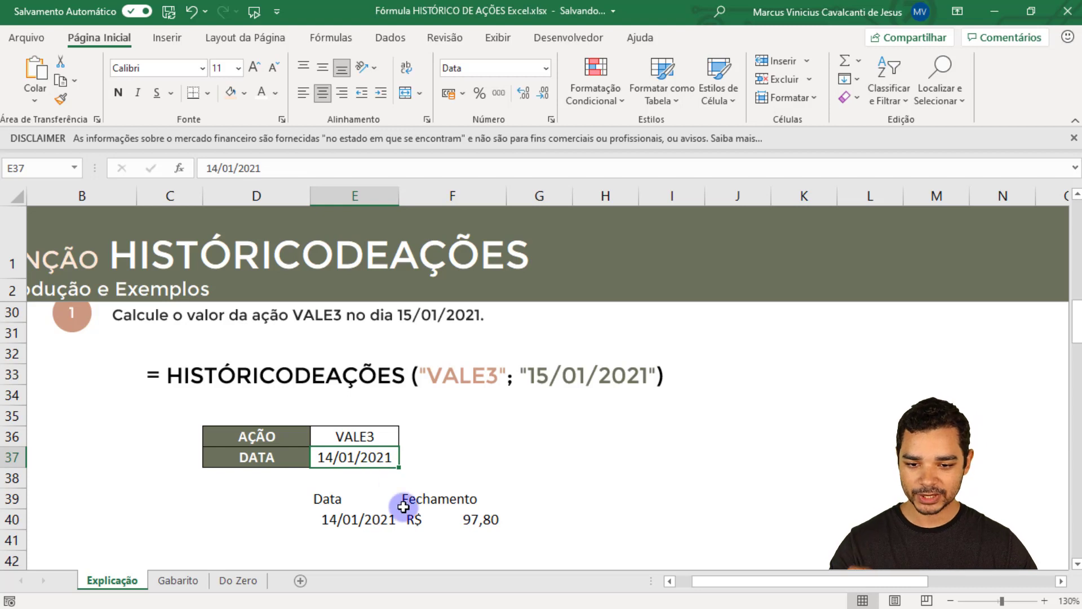
left_click(470, 519)
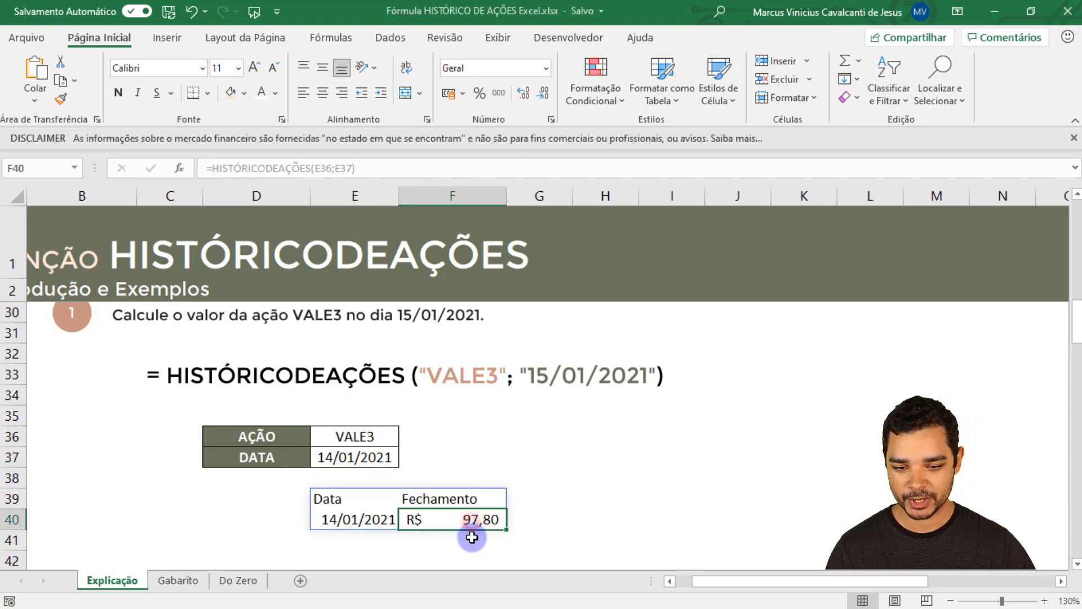
left_click(390, 465)
left_click(341, 427)
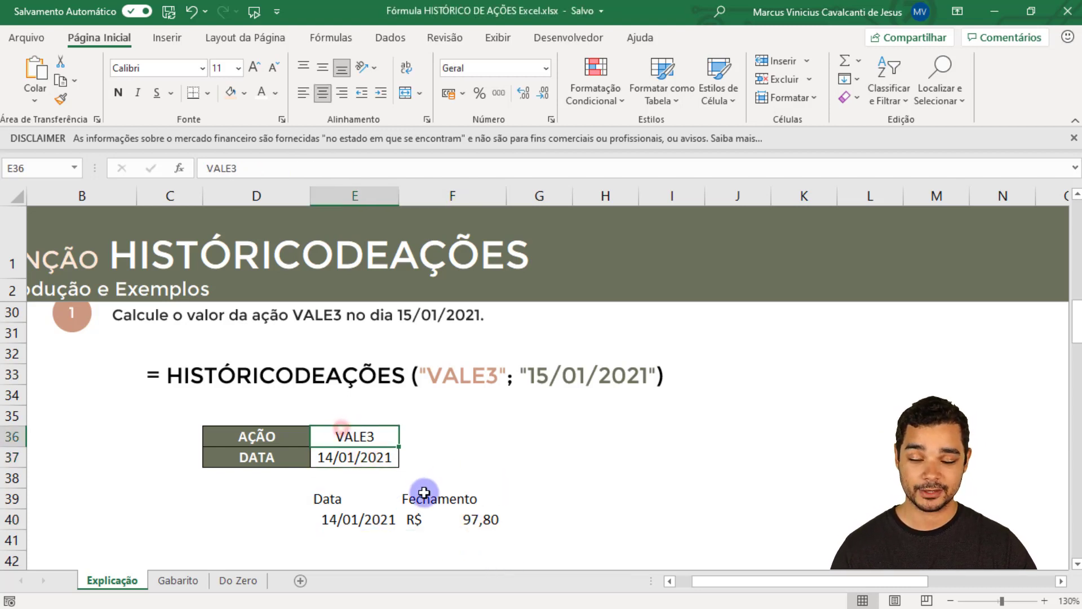
Start a HISTÓRICODEAÇÕES formula in D56, below example 2's input table, with E51 as the stock argument
scroll(421, 474, "down", 2)
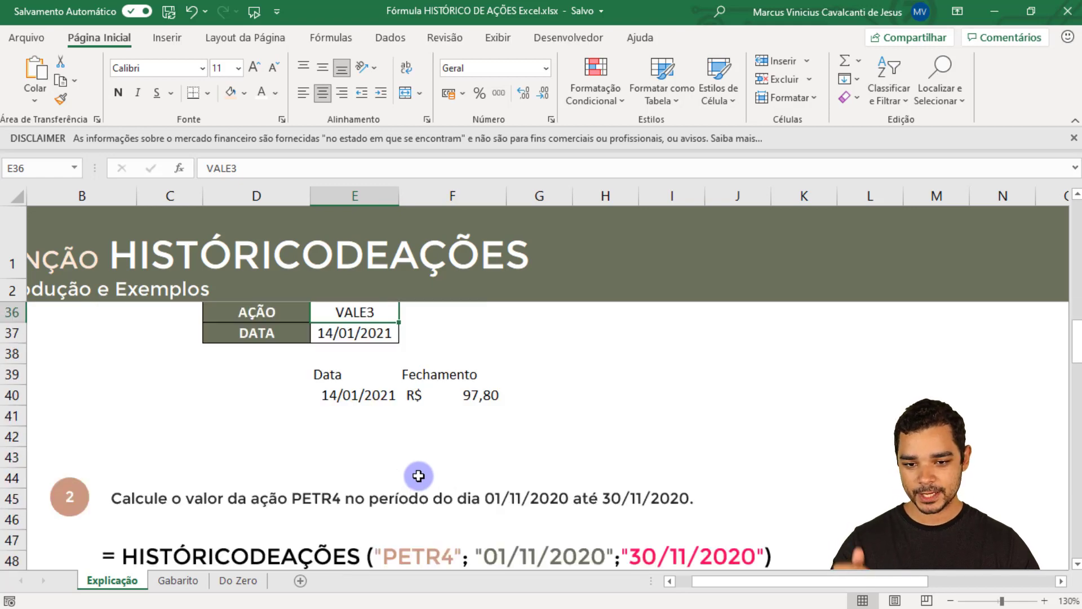
scroll(420, 472, "up", 2)
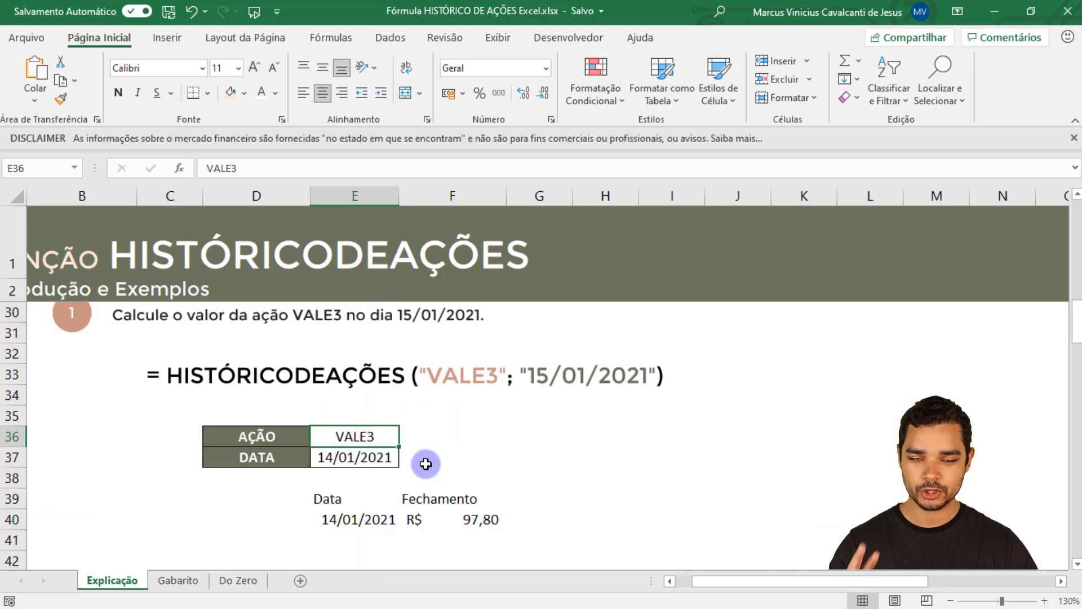
scroll(425, 465, "down", 5)
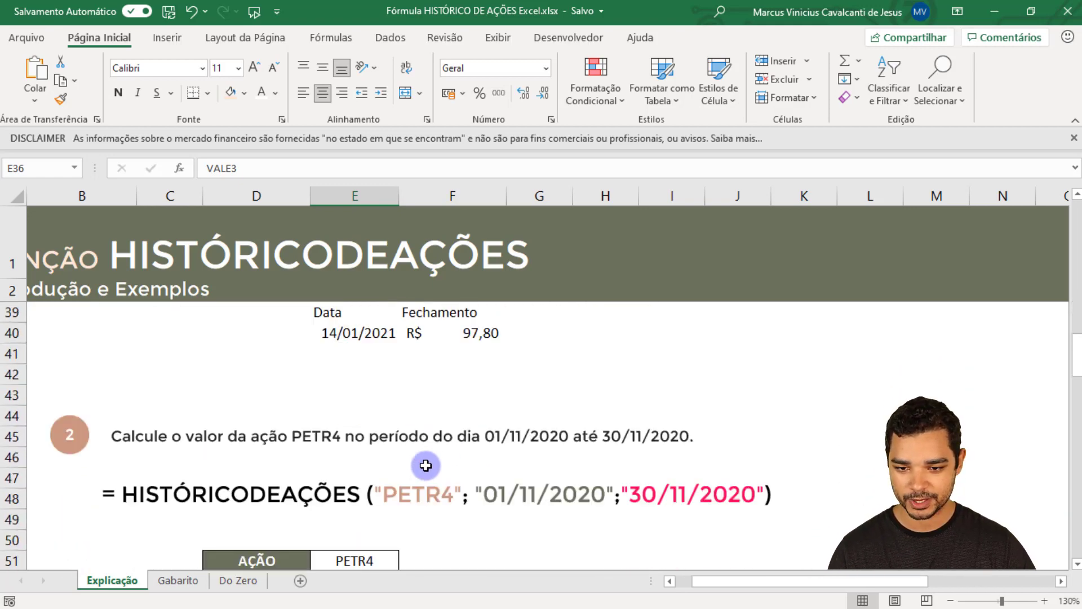
scroll(426, 469, "up", 1)
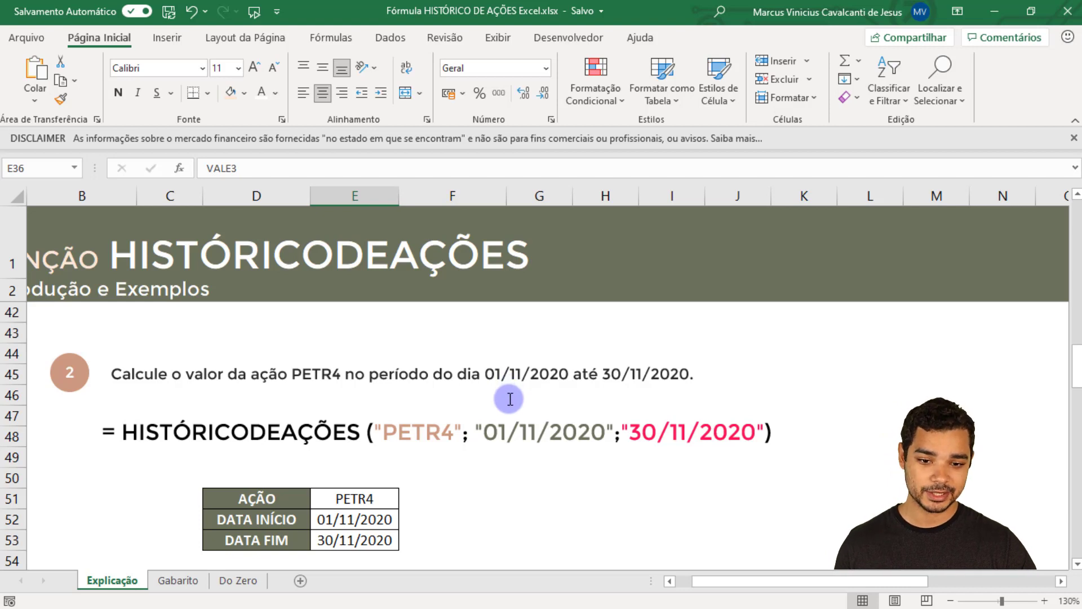
scroll(509, 398, "down", 1)
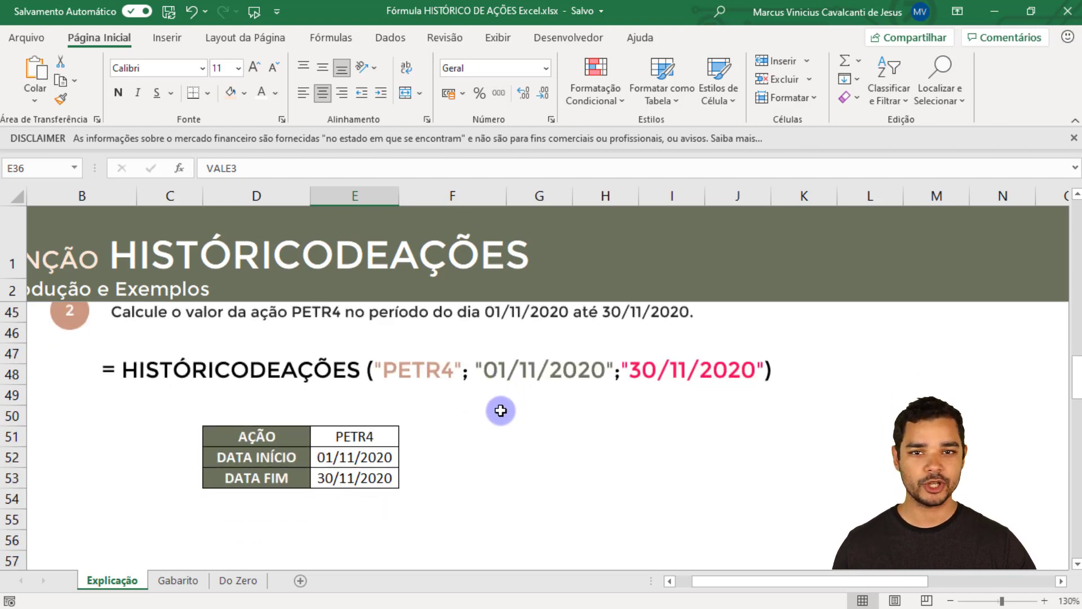
scroll(328, 468, "down", 1)
left_click(297, 479)
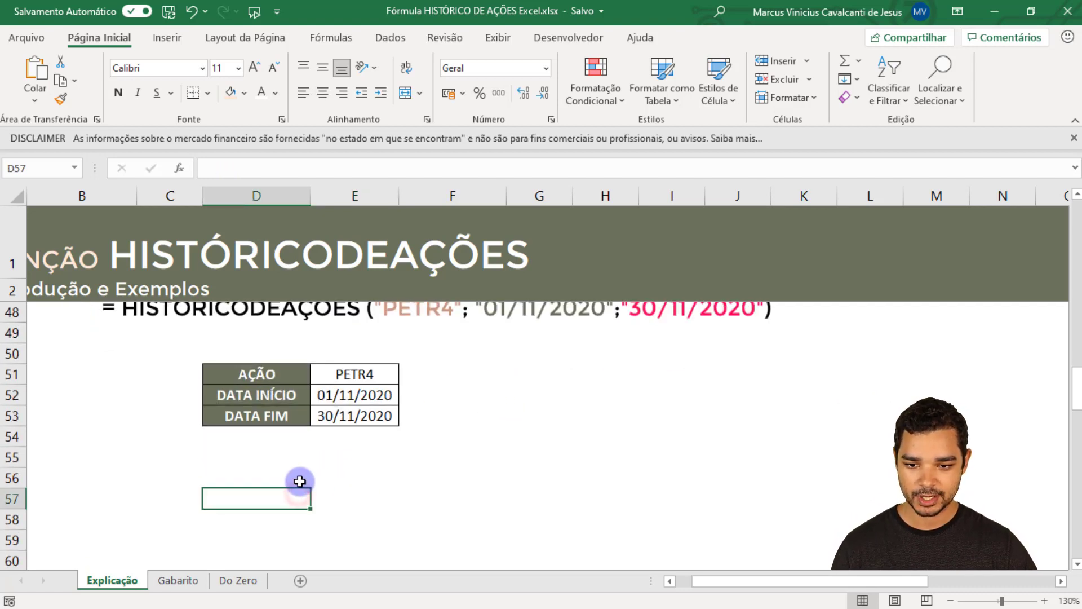
type("=HIS")
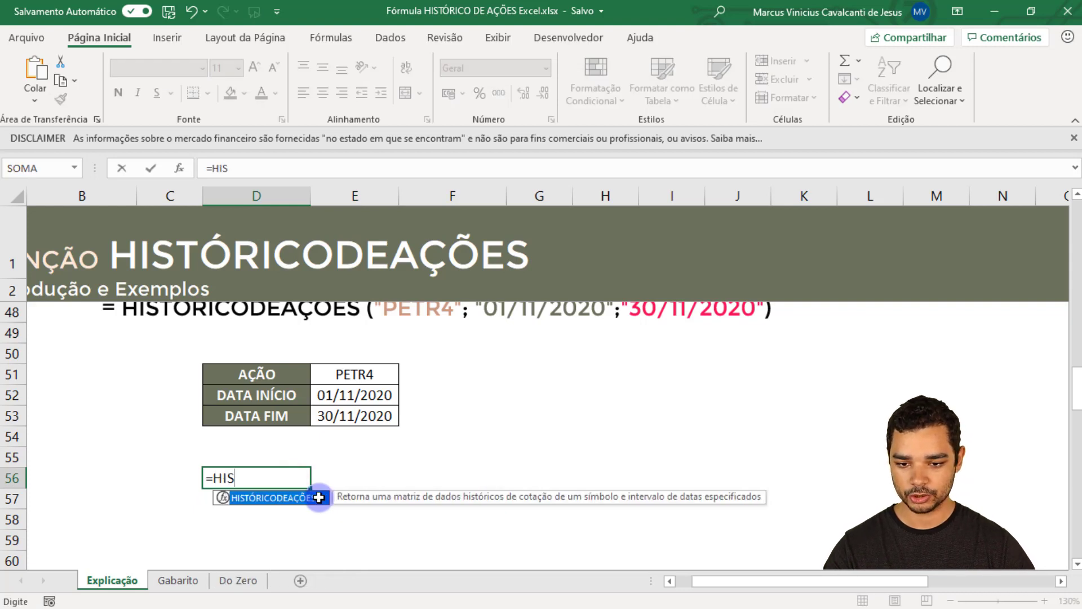
double_click(320, 497)
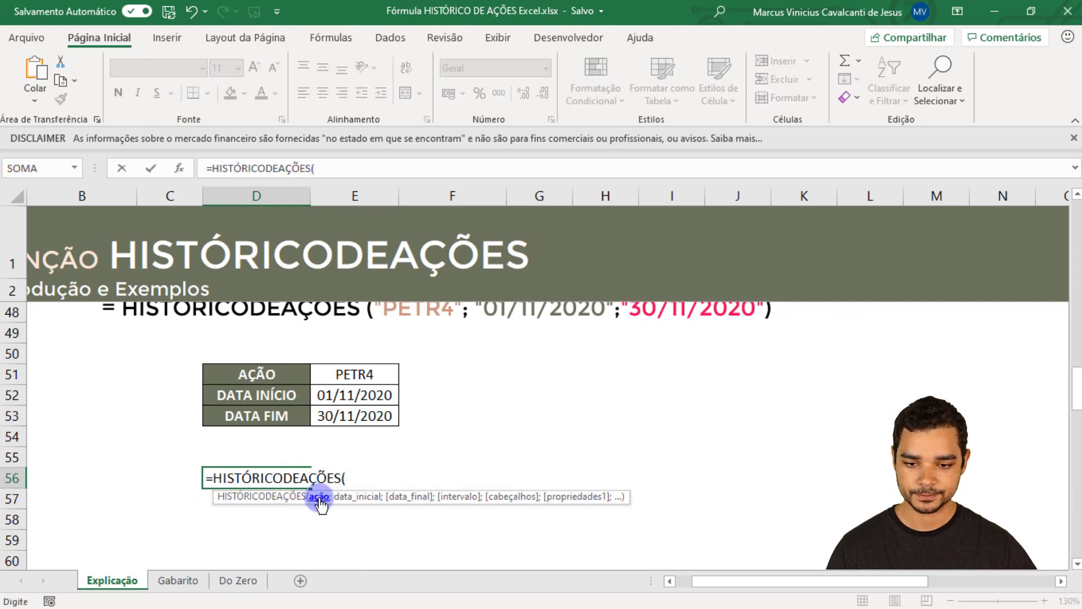
left_click(331, 374)
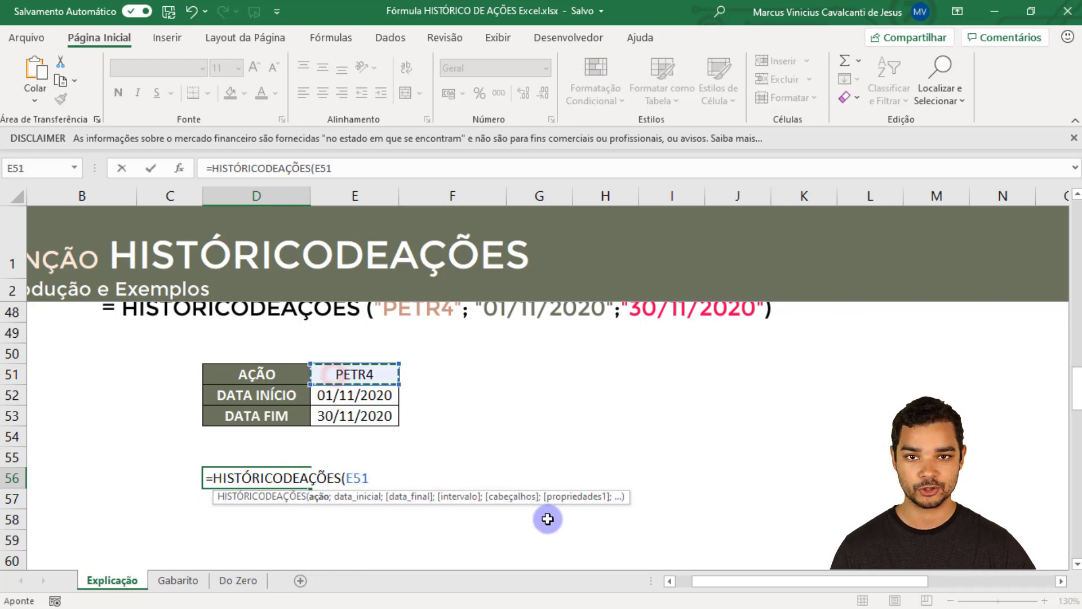
Complete the D56 formula with E52 as the start date and E53 as the end date
type("/")
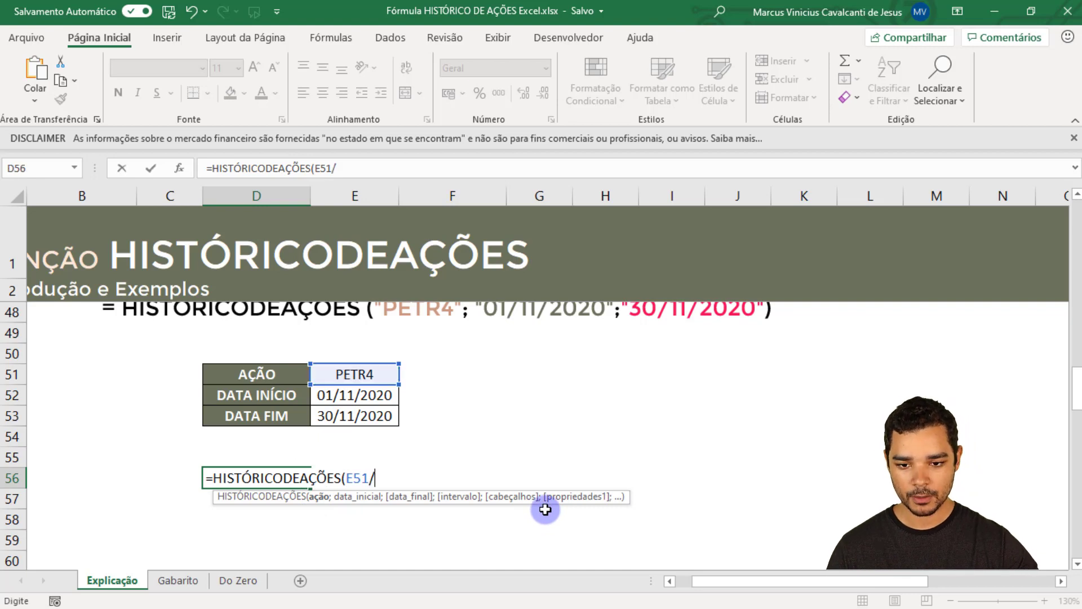
key("BackSpace")
type(";")
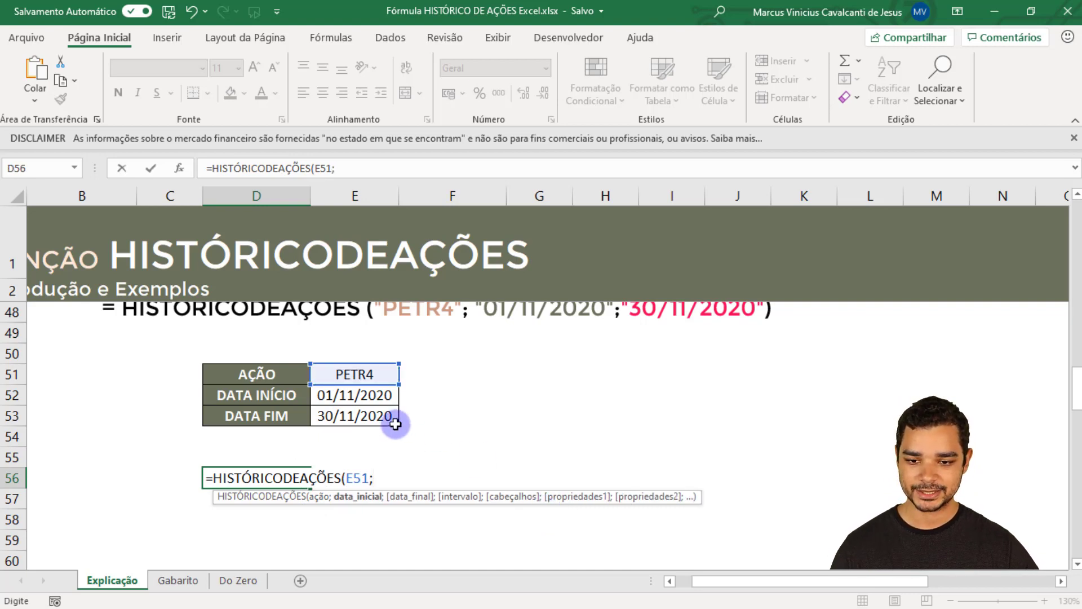
left_click(354, 400)
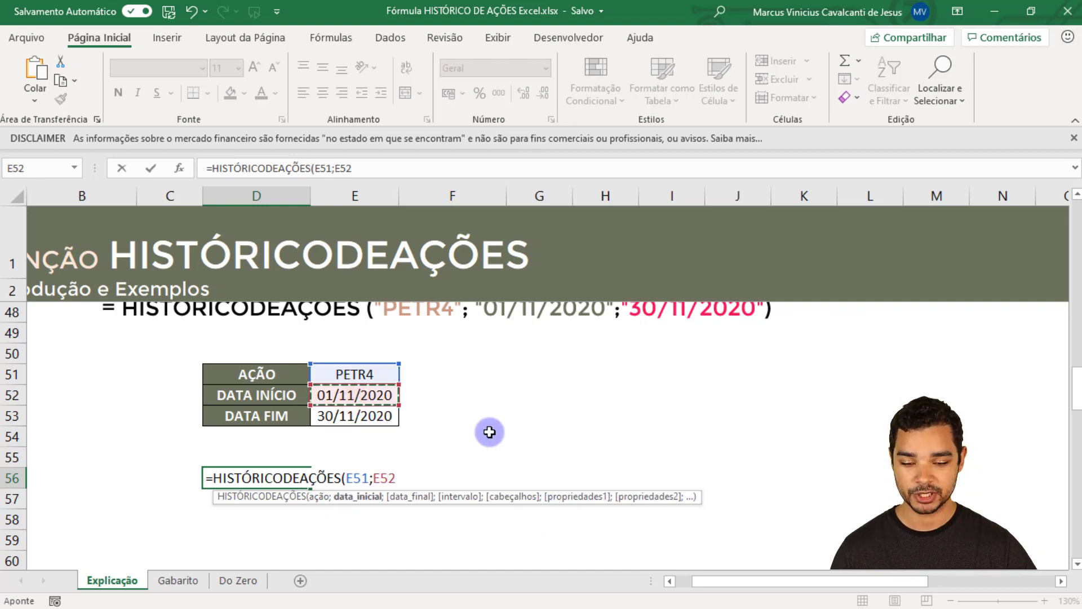
type(";")
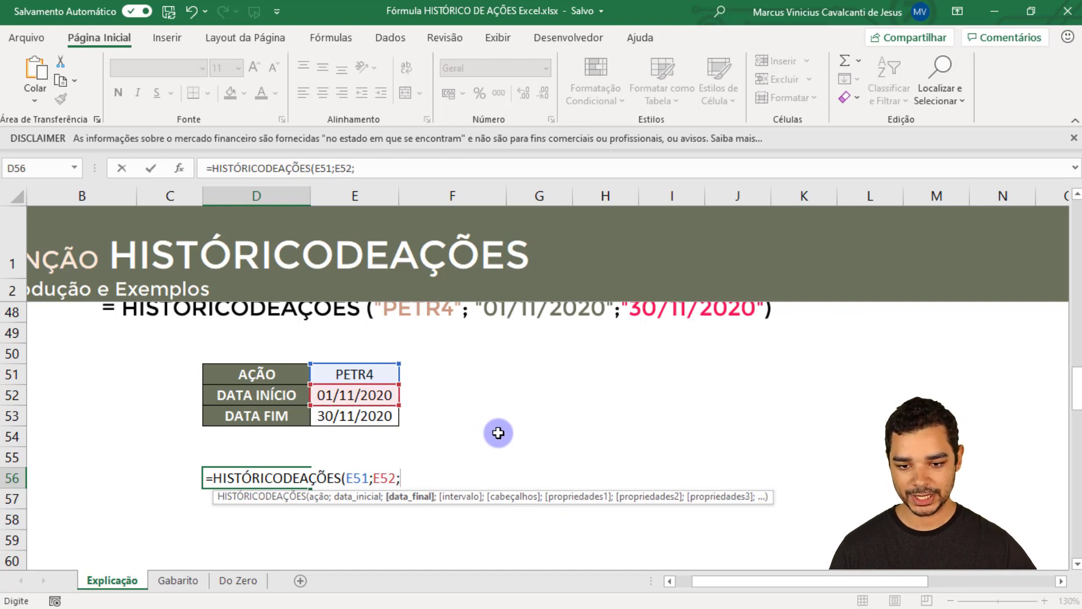
left_click(391, 424)
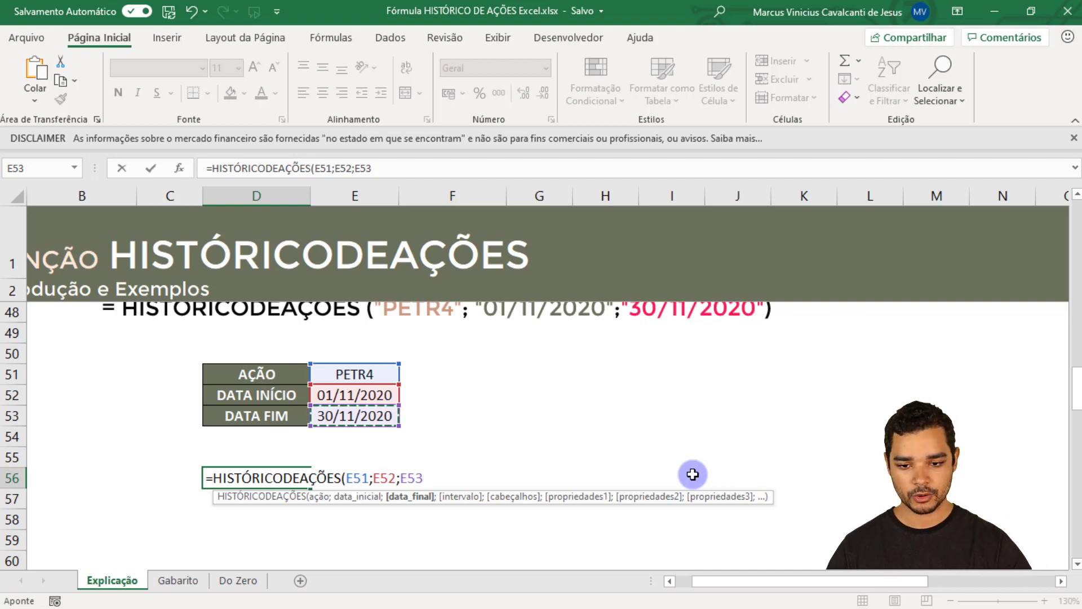
key("Return")
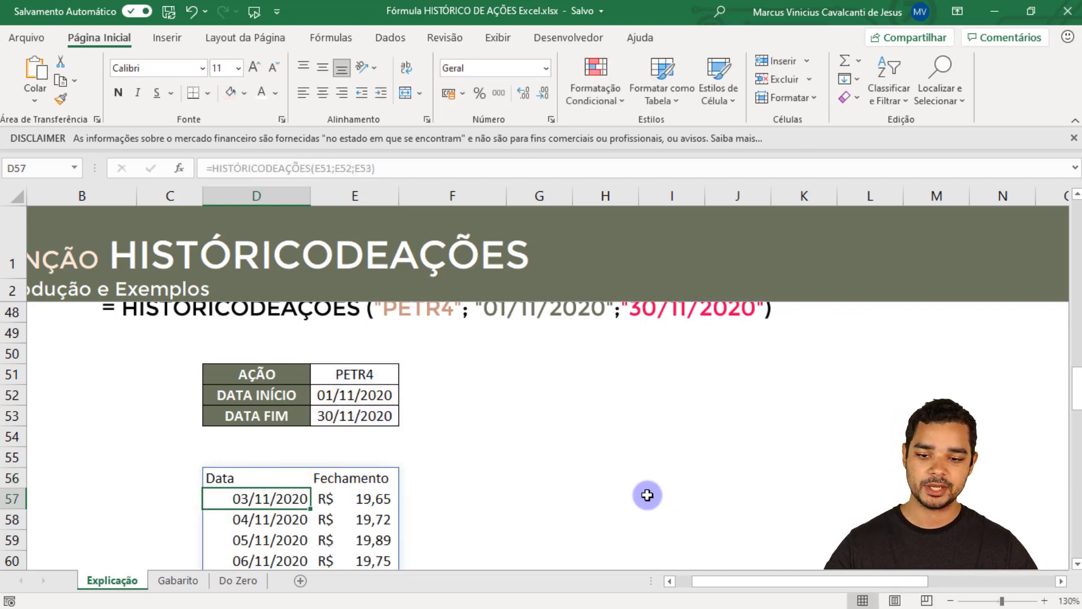
Examine the trading dates and closing prices returned for PETR4 below example 2's input table
scroll(502, 467, "down", 1)
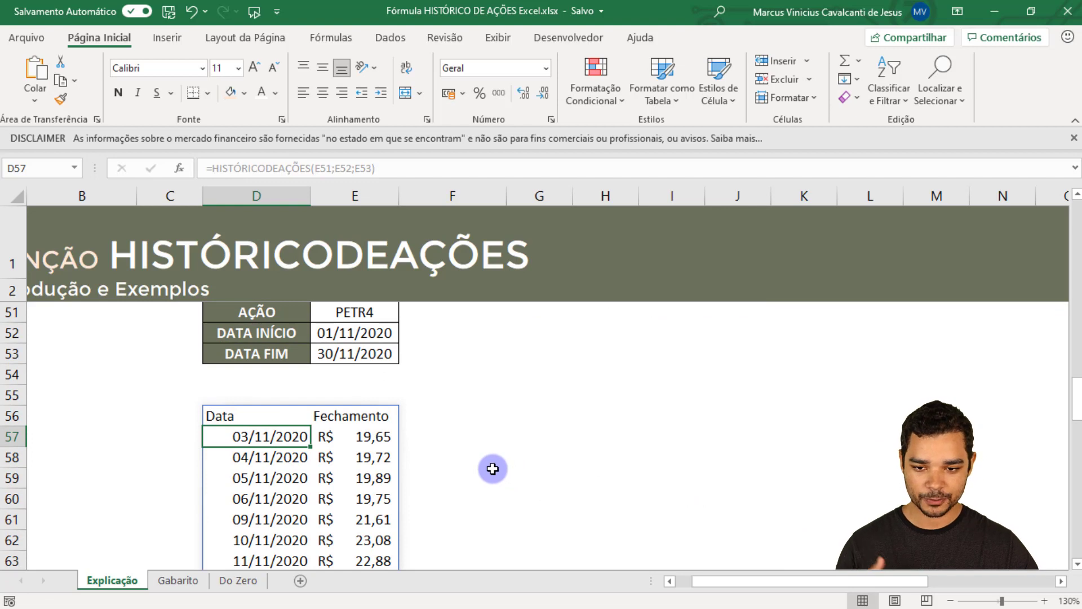
scroll(384, 459, "down", 1)
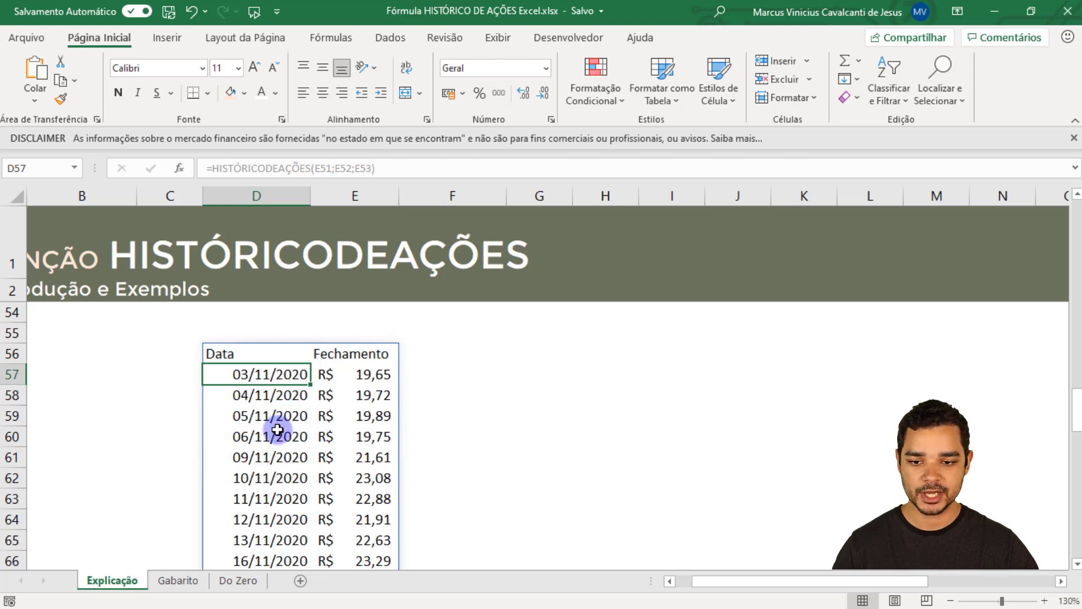
scroll(273, 364, "down", 1)
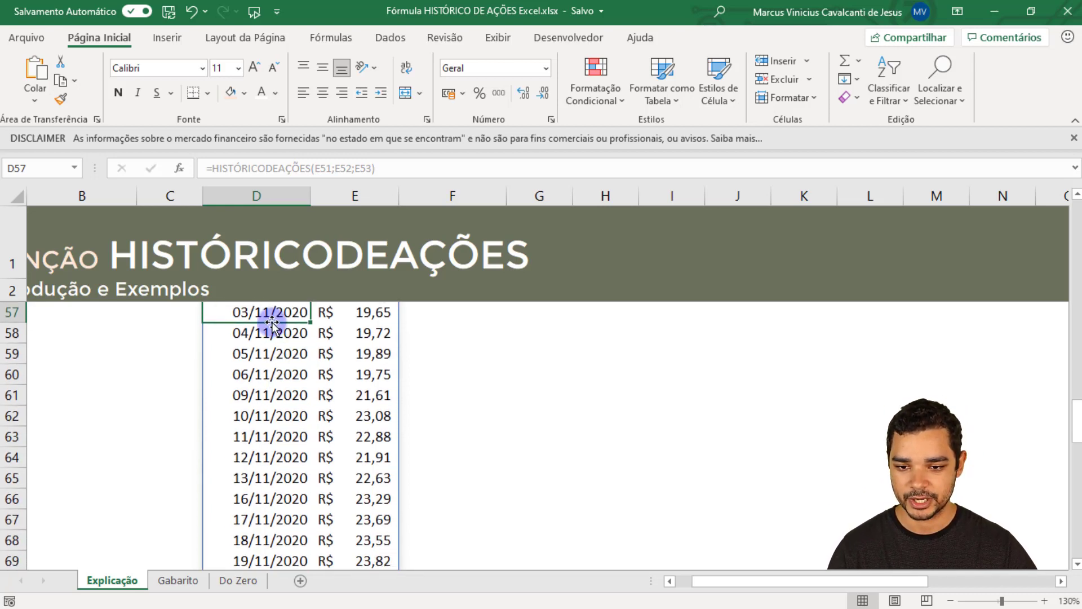
left_click(264, 339)
left_click(261, 362)
left_click(261, 382)
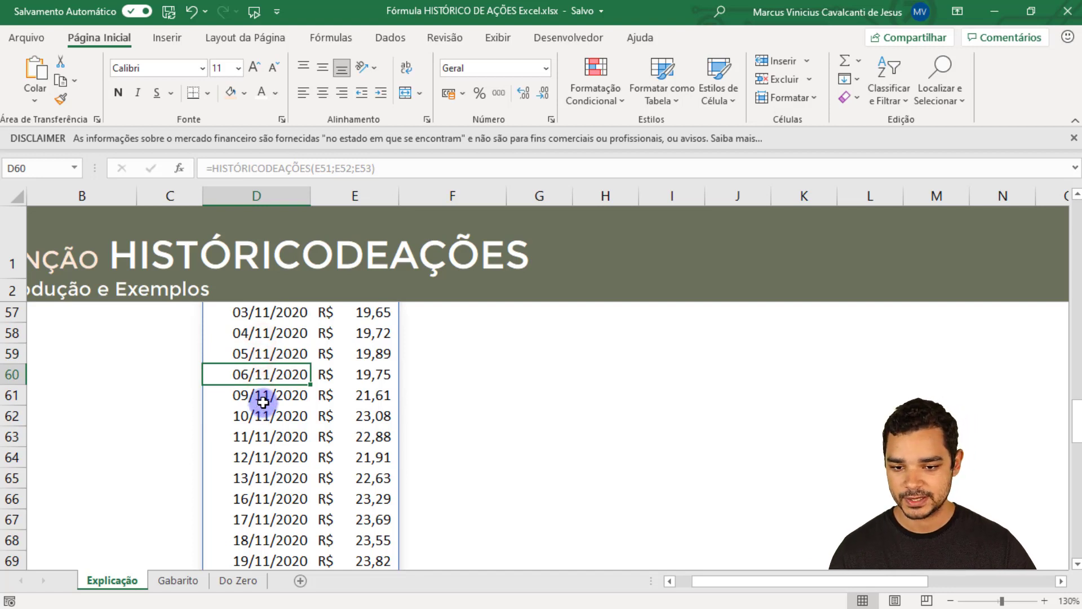
scroll(289, 478, "up", 2)
left_click(355, 416)
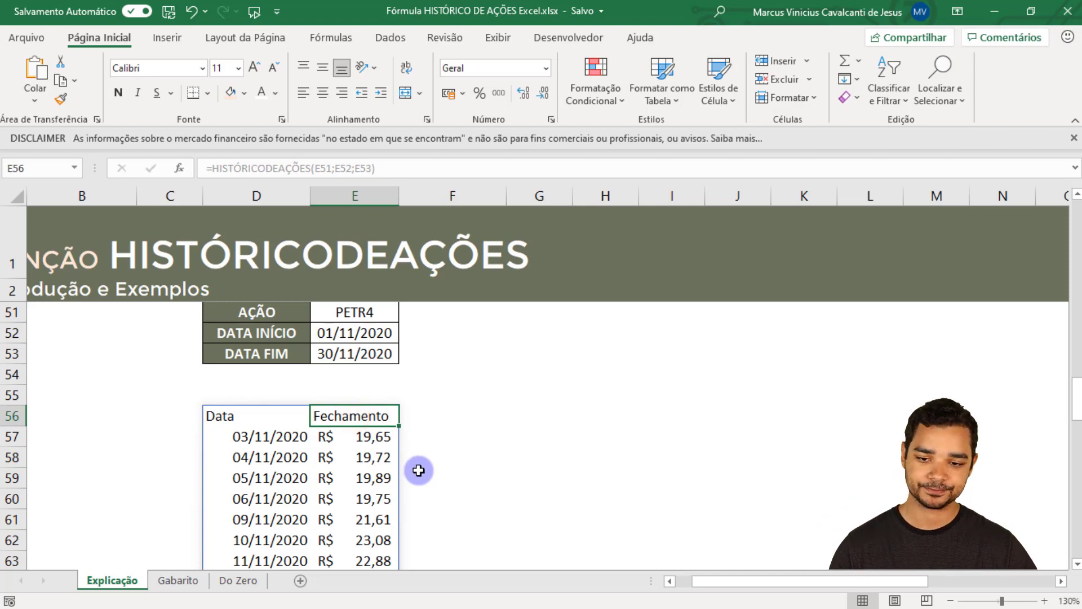
Examine the full HISTÓRICODEAÇÕES syntax under "4. Estrutura Completa", from ação through data_final, intervalo and cabeçalhos
scroll(408, 477, "down", 7)
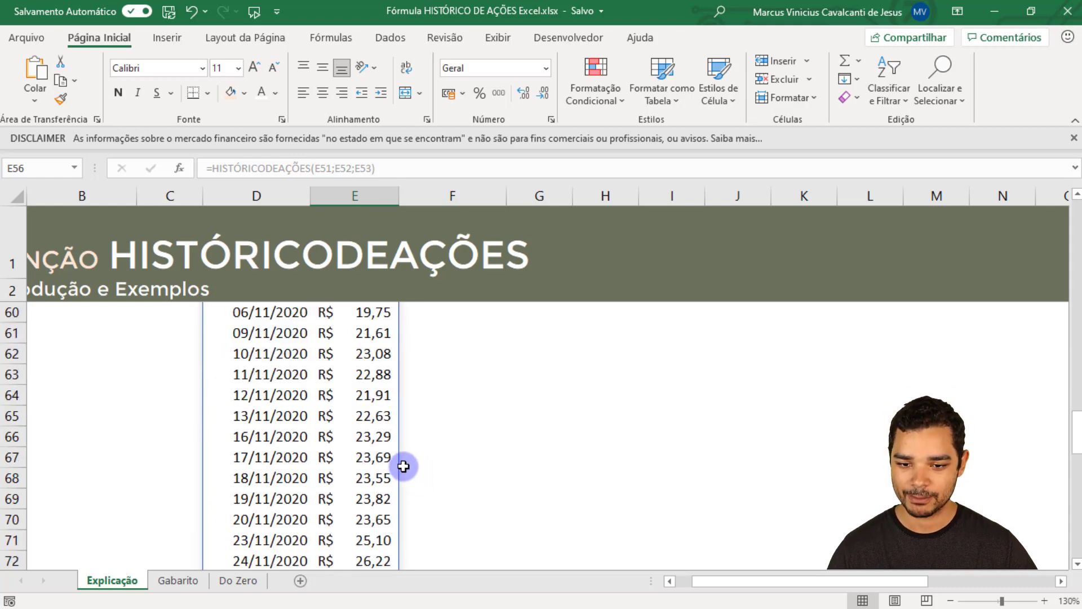
scroll(403, 477, "down", 2)
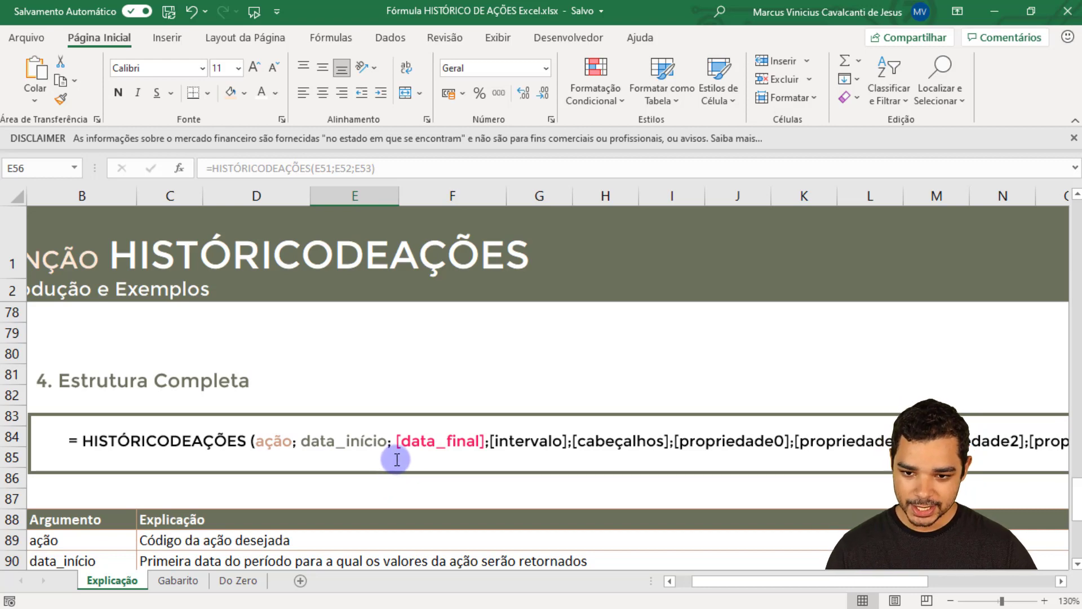
scroll(397, 457, "down", 2)
scroll(399, 498, "down", 3, "ctrl")
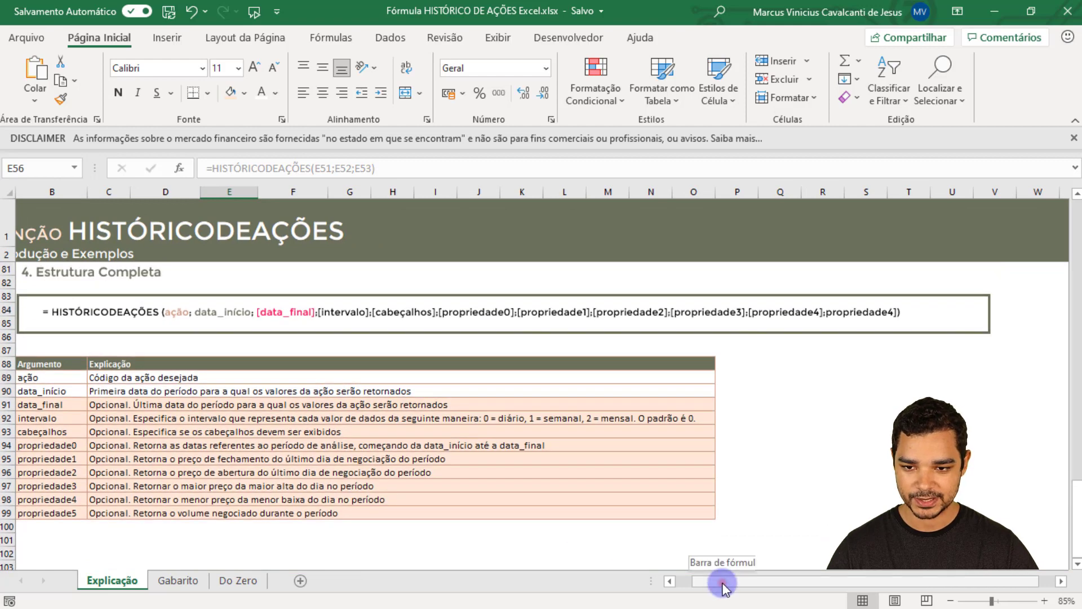
left_click_drag(725, 582, 671, 585)
scroll(122, 305, "up", 1)
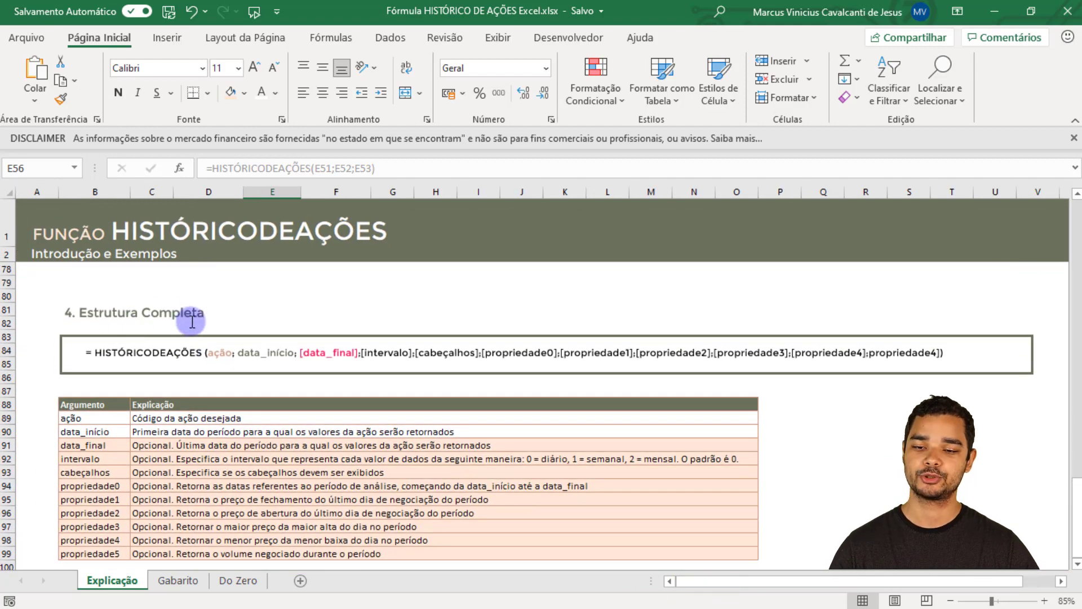
left_click(212, 353)
left_click_drag(208, 354, 243, 361)
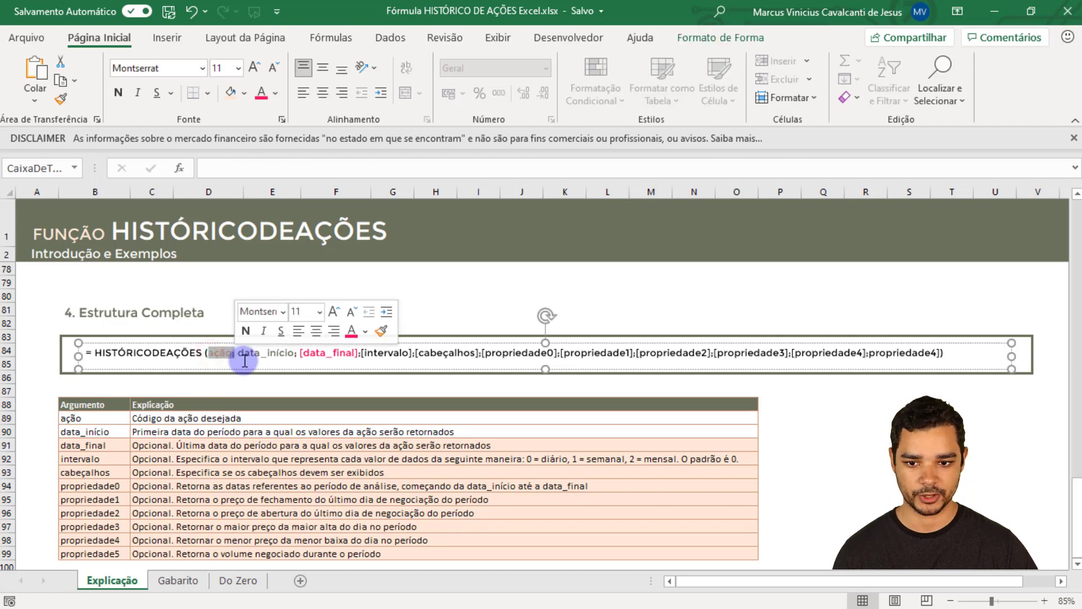
left_click(260, 353)
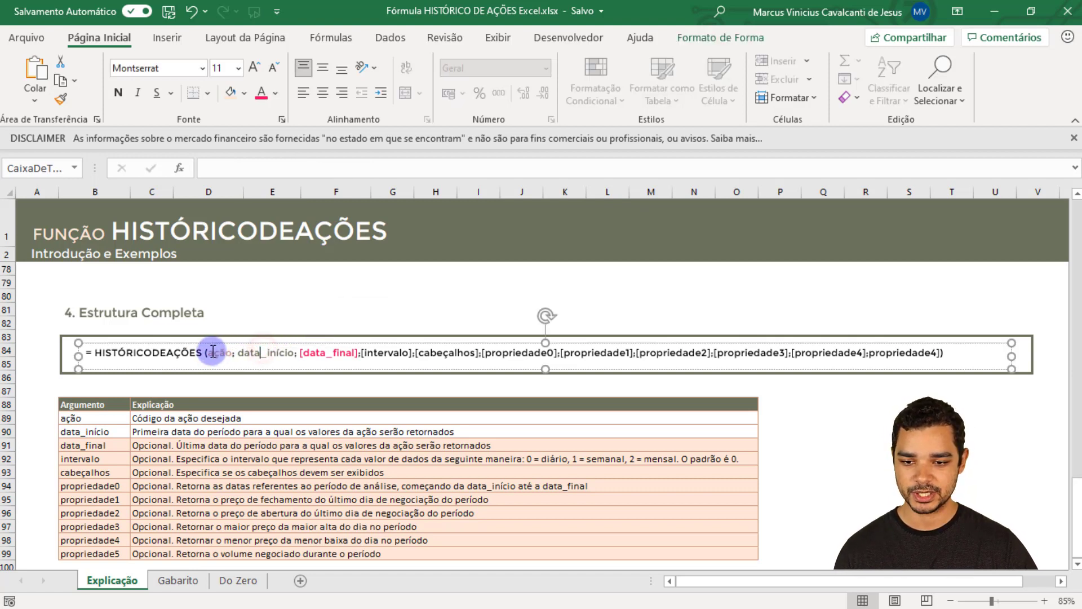
left_click_drag(212, 354, 454, 365)
left_click(369, 355)
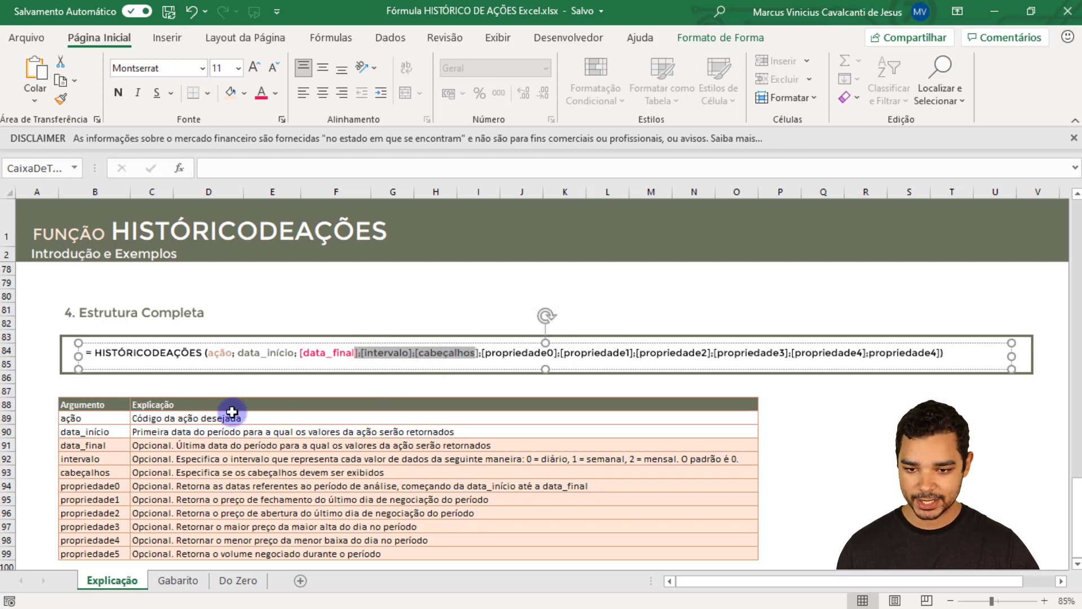
Review the explanations of the ação, data_início and cabeçalhos arguments in the table below the full syntax
left_click(93, 421)
left_click(183, 432)
left_click(200, 419)
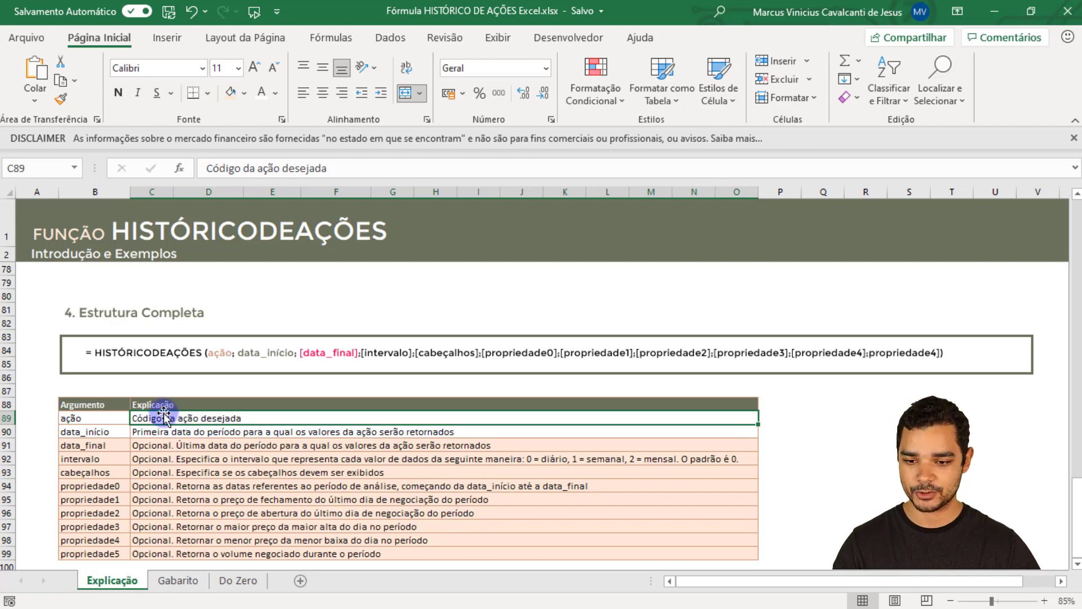
left_click(117, 473)
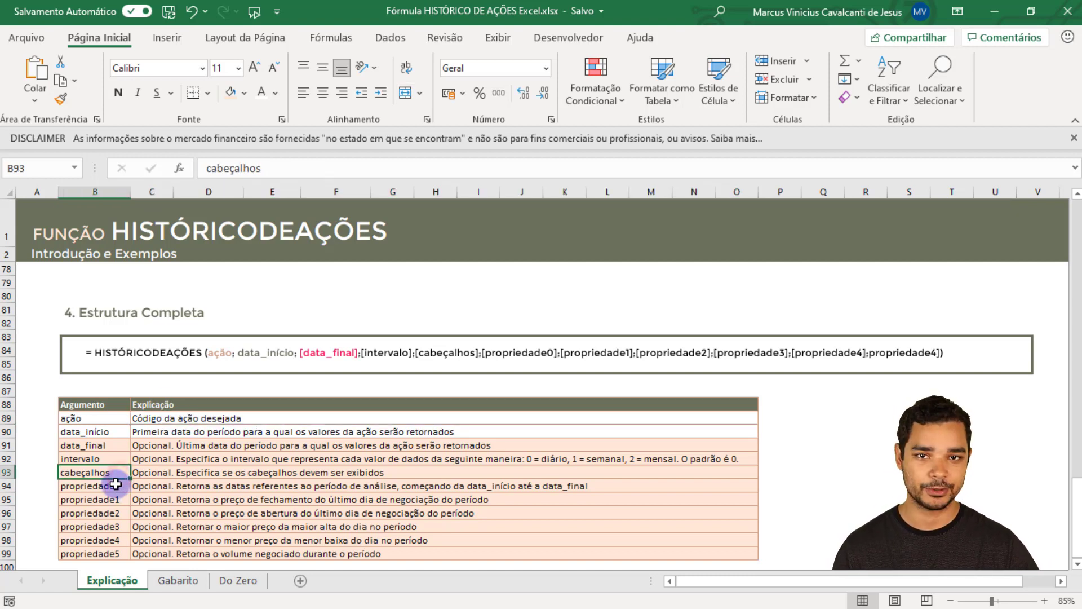
Review the cabeçalhos explanation and the ação, data_início and data_final arguments in the full HISTÓRICODEAÇÕES syntax
left_click(162, 473)
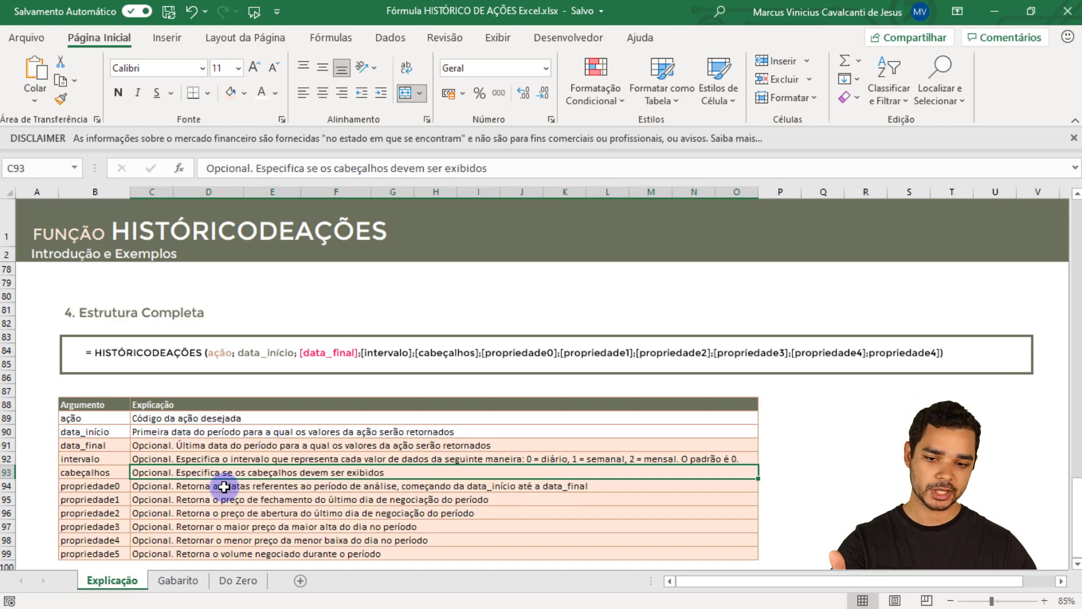
left_click_drag(216, 354, 356, 356)
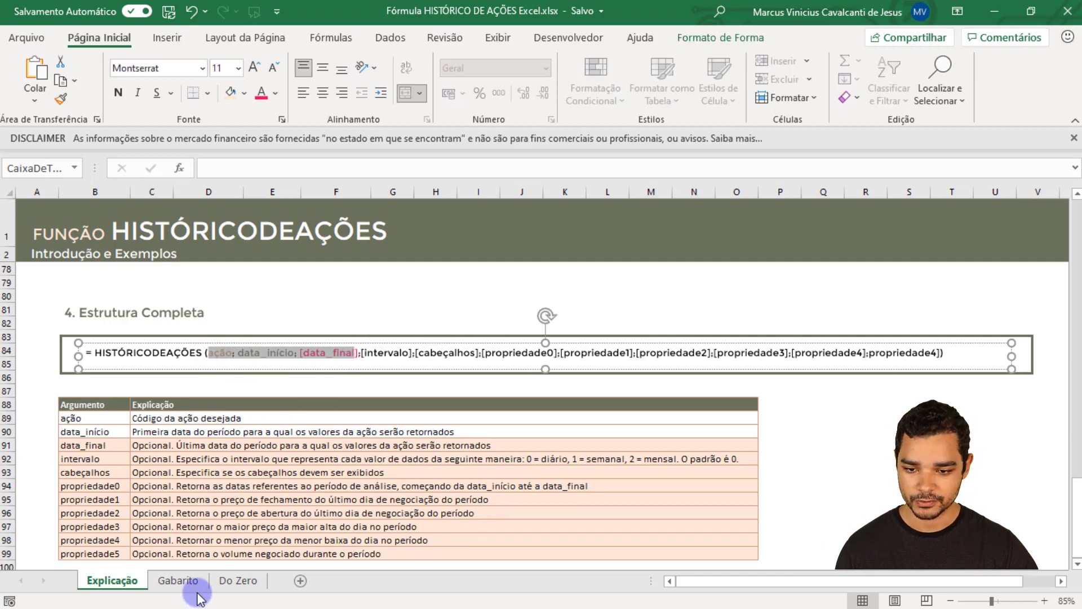
On the Gabarito sheet, choose PETR4 as the AÇÃO in cell C5 to update the price table and chart
left_click(177, 581)
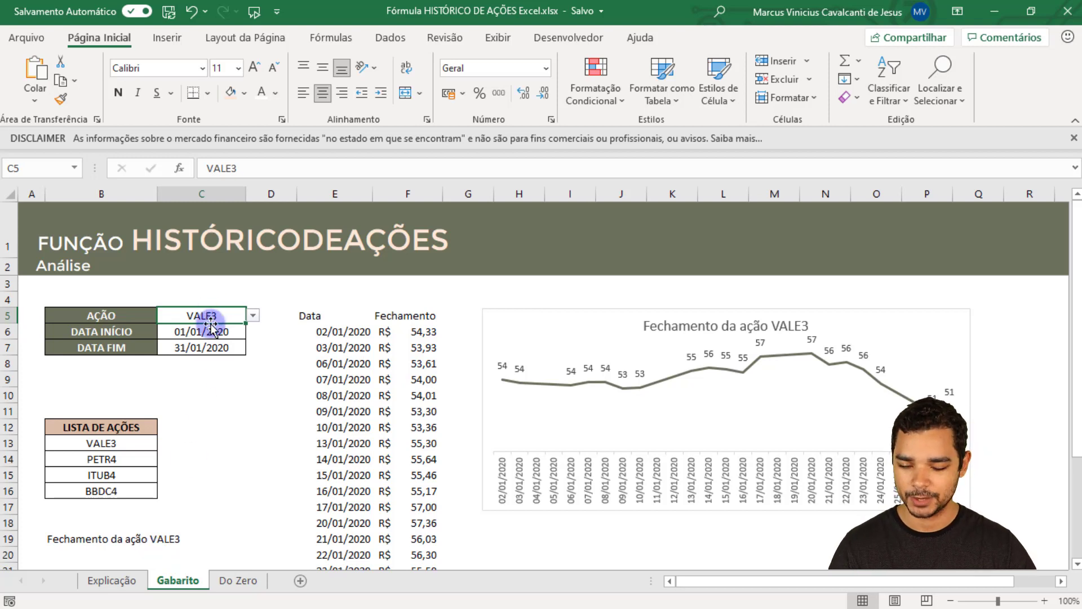
left_click(252, 316)
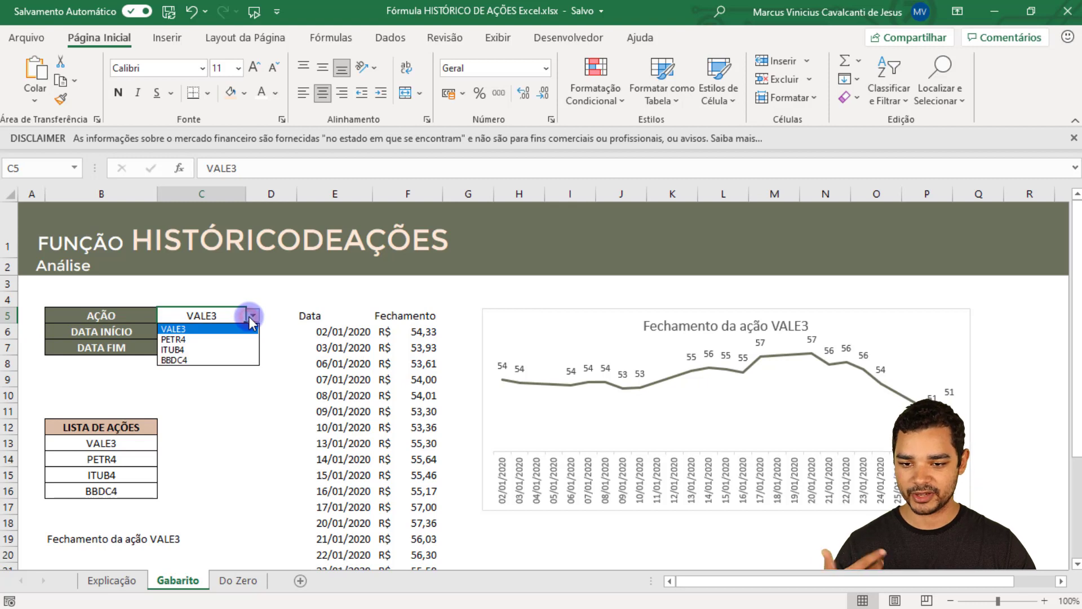
left_click(251, 317)
left_click(252, 316)
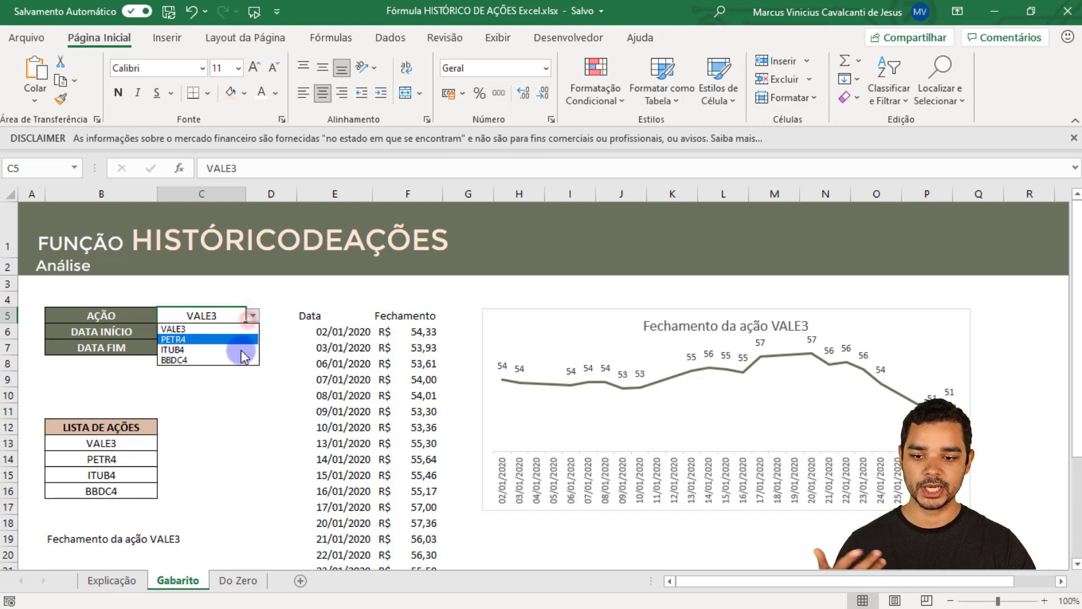
left_click(247, 340)
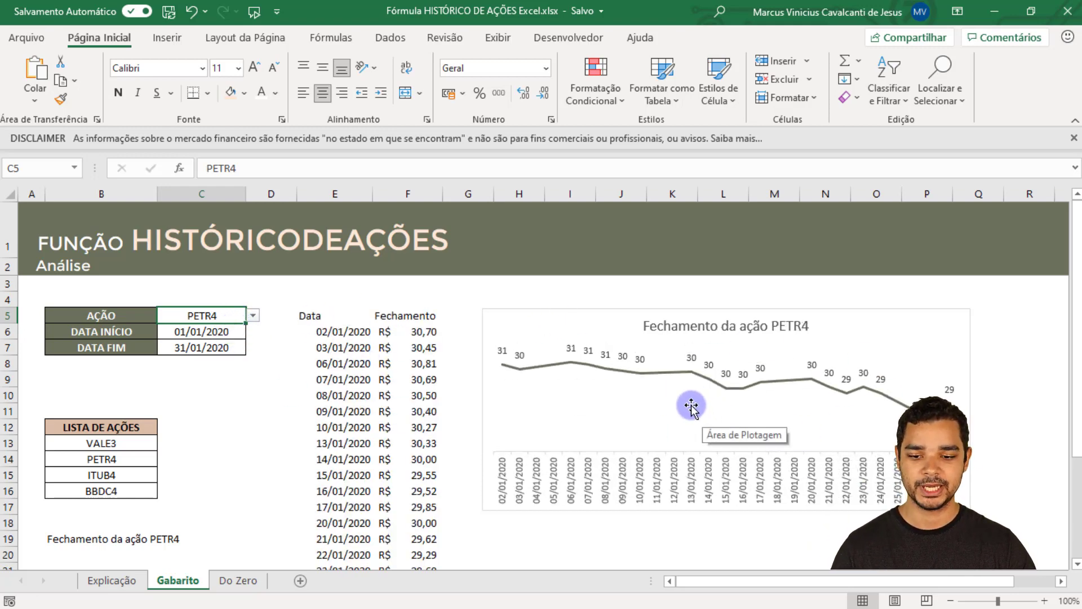
Open the Do Zero sheet and examine its AÇÃO, DATA INÍCIO and DATA FIM input cells, C5 to C7
left_click(239, 580)
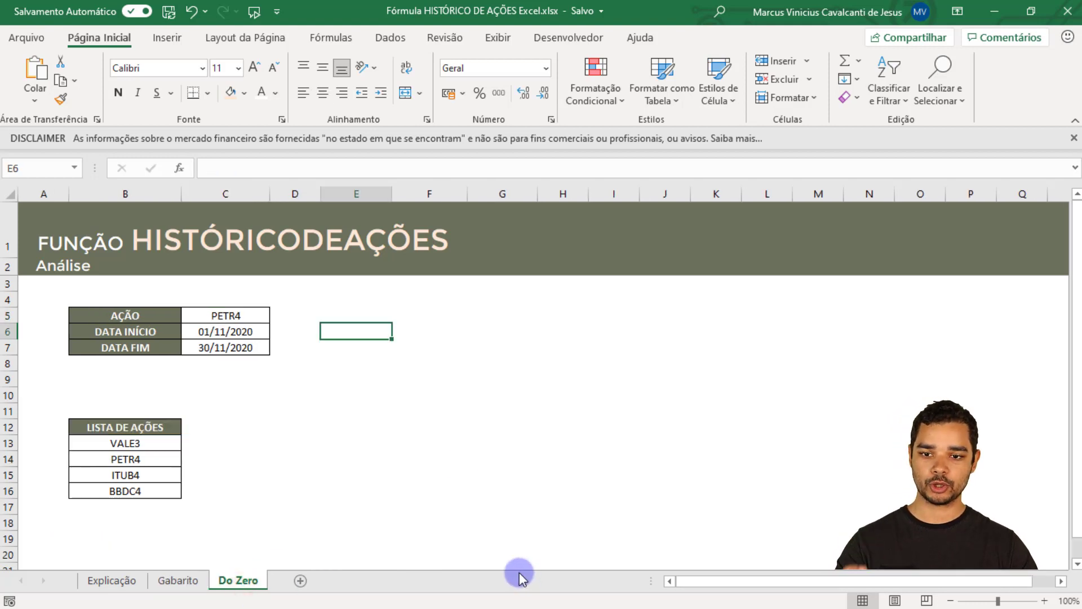
left_click(255, 317)
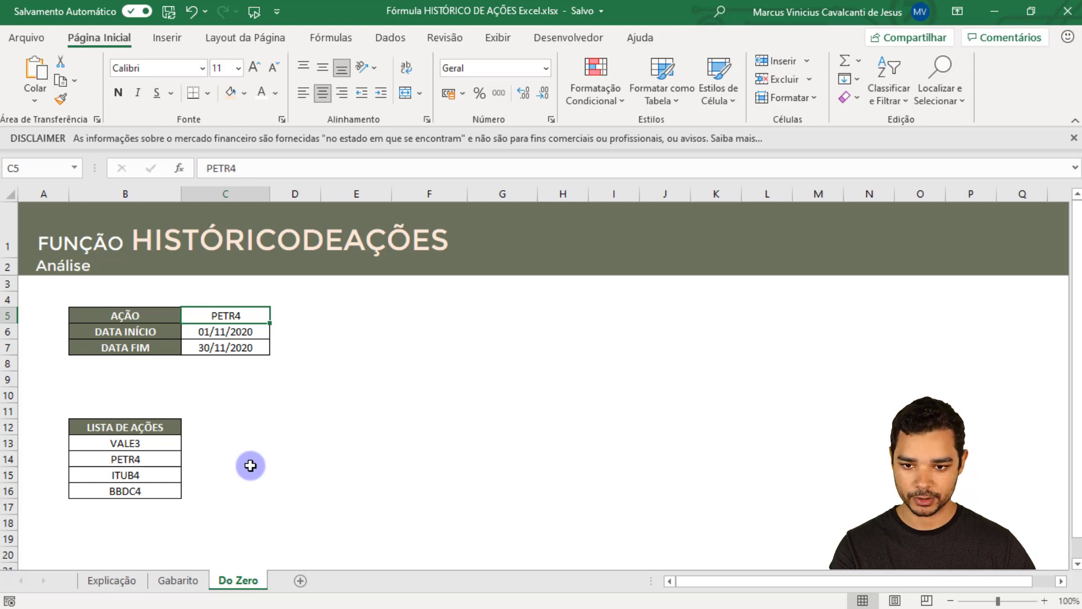
left_click(233, 314)
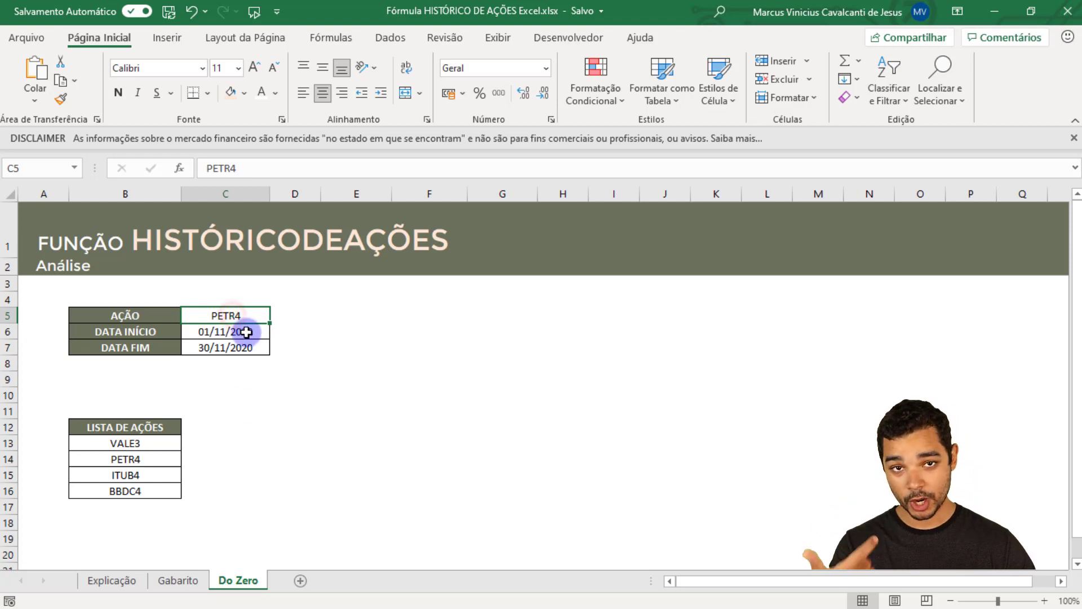
left_click(246, 332)
left_click(254, 350)
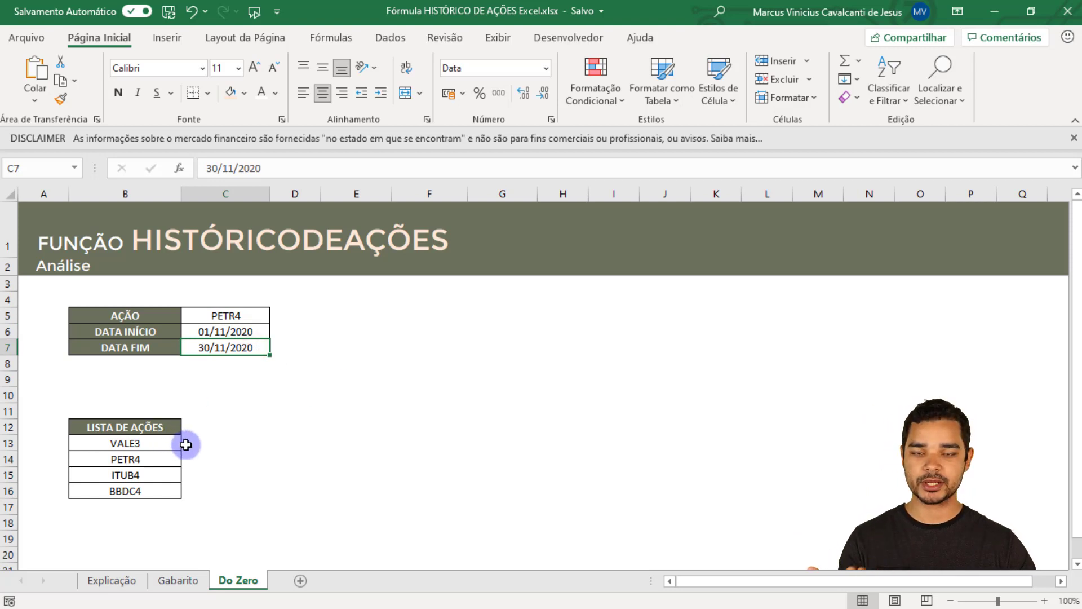
Examine the stock codes under LISTA DE AÇÕES in B13:B16 and the AÇÃO cell they relate to
left_click_drag(158, 441, 154, 487)
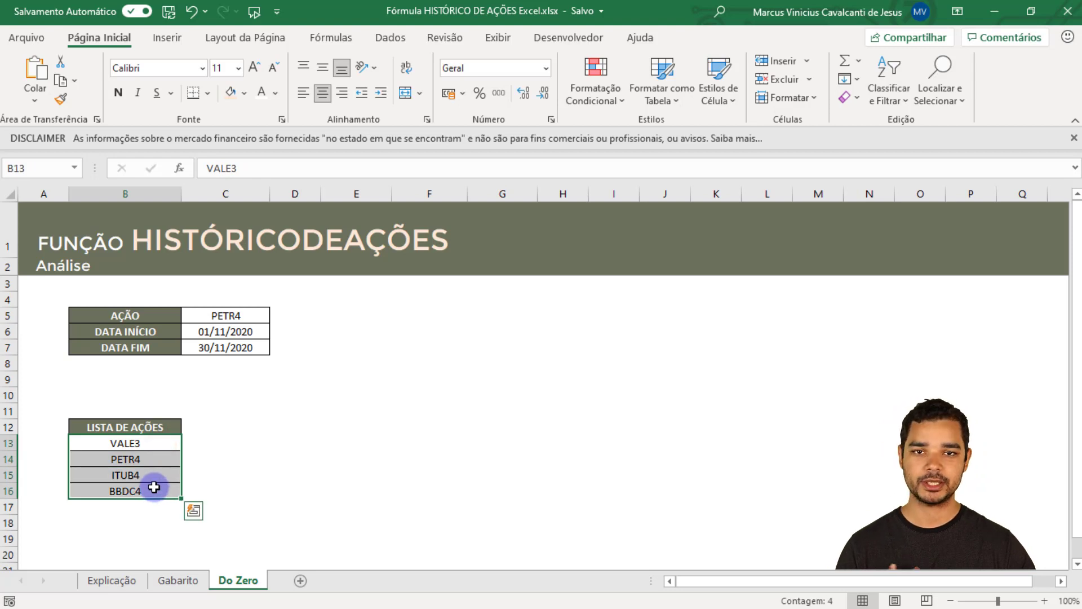
left_click(144, 439)
left_click(154, 458)
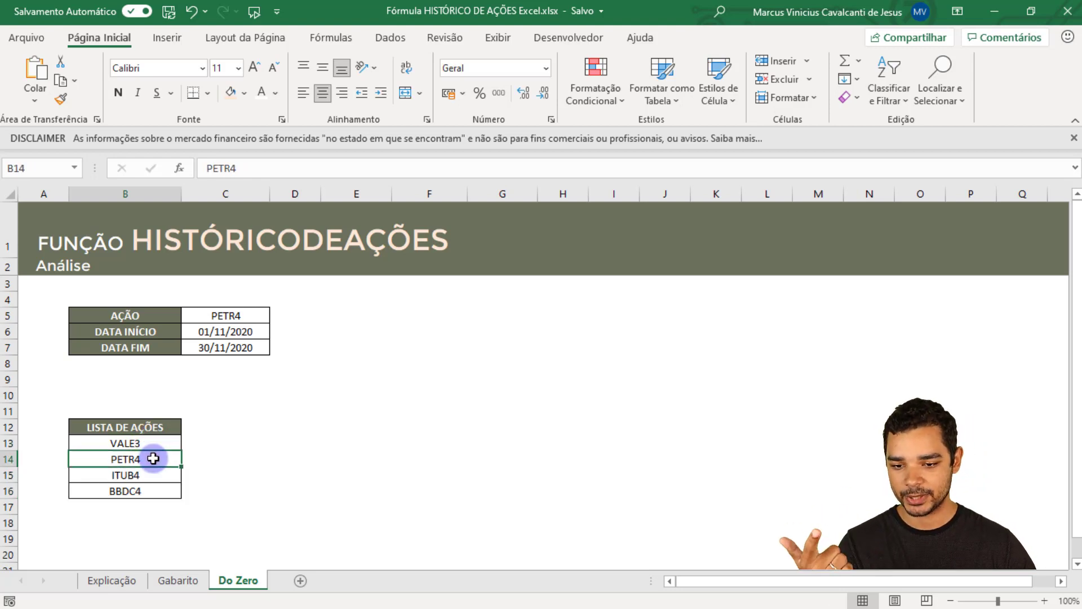
left_click(157, 471)
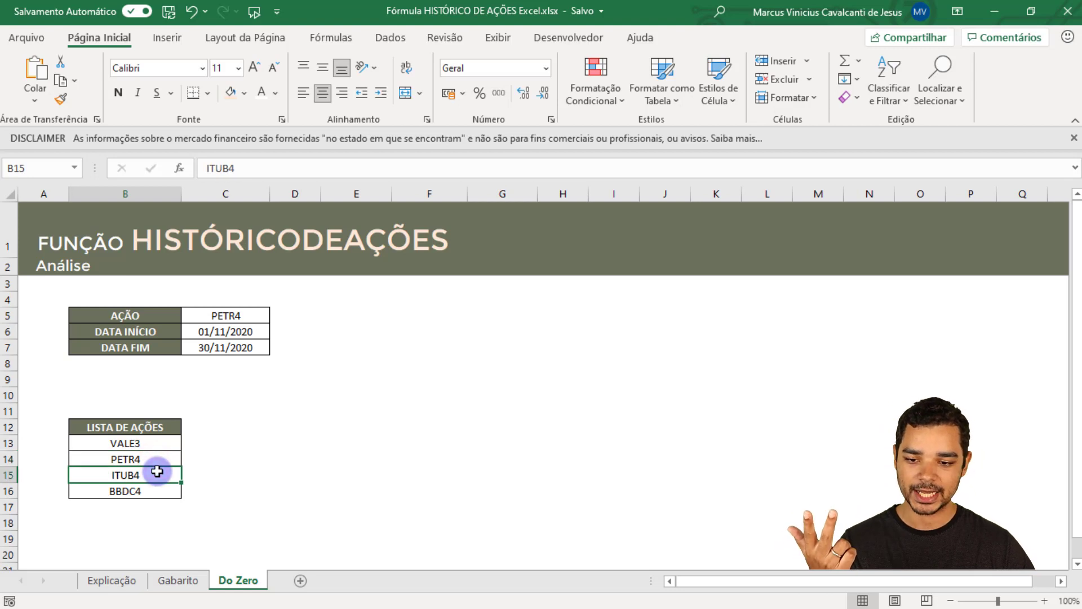
left_click(156, 490)
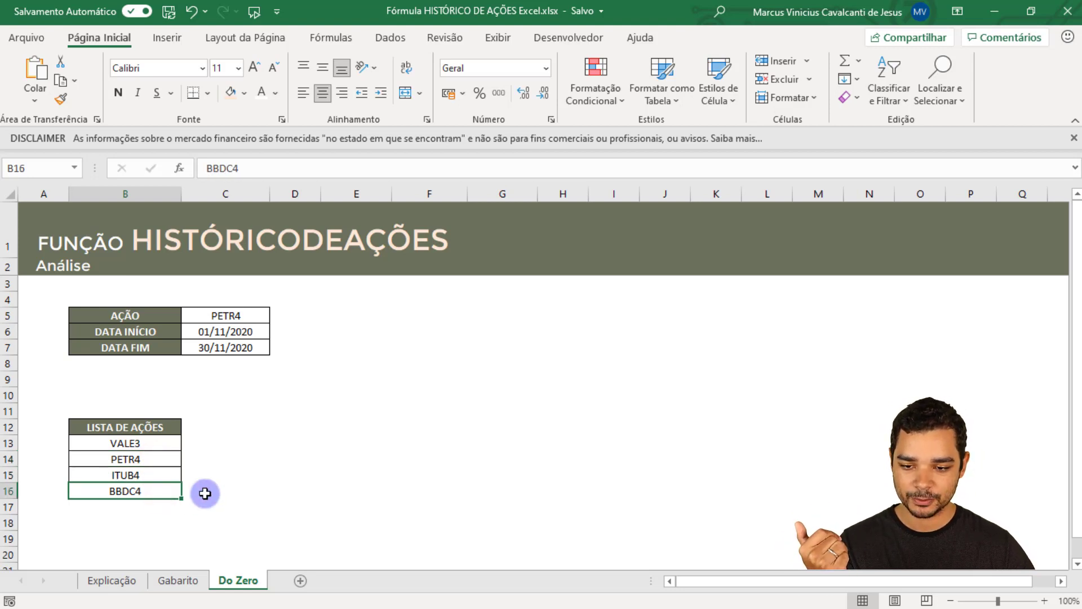
left_click_drag(165, 446, 162, 489)
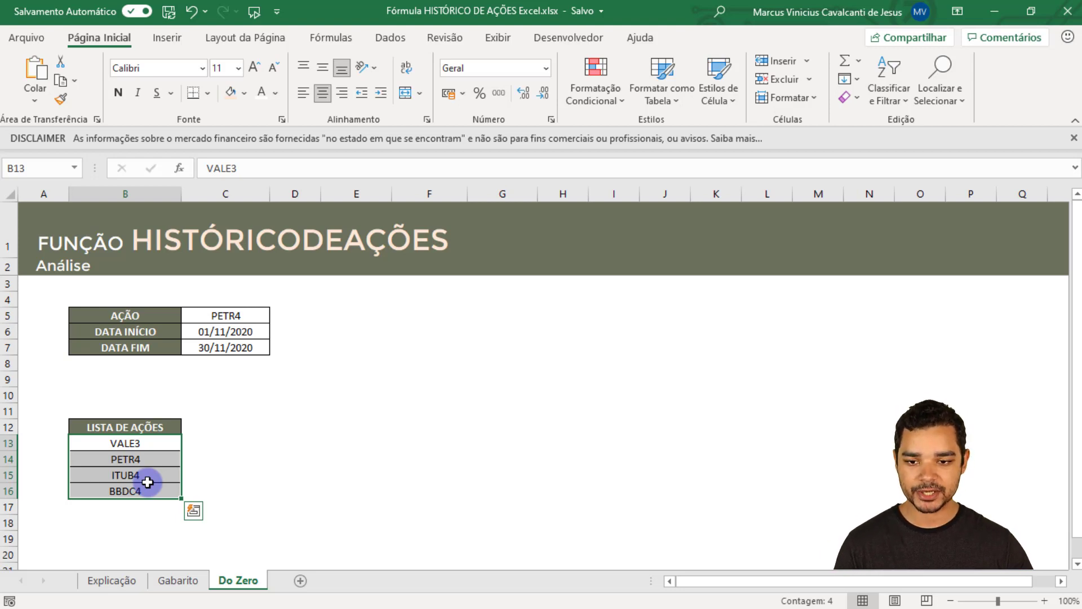
left_click(231, 319)
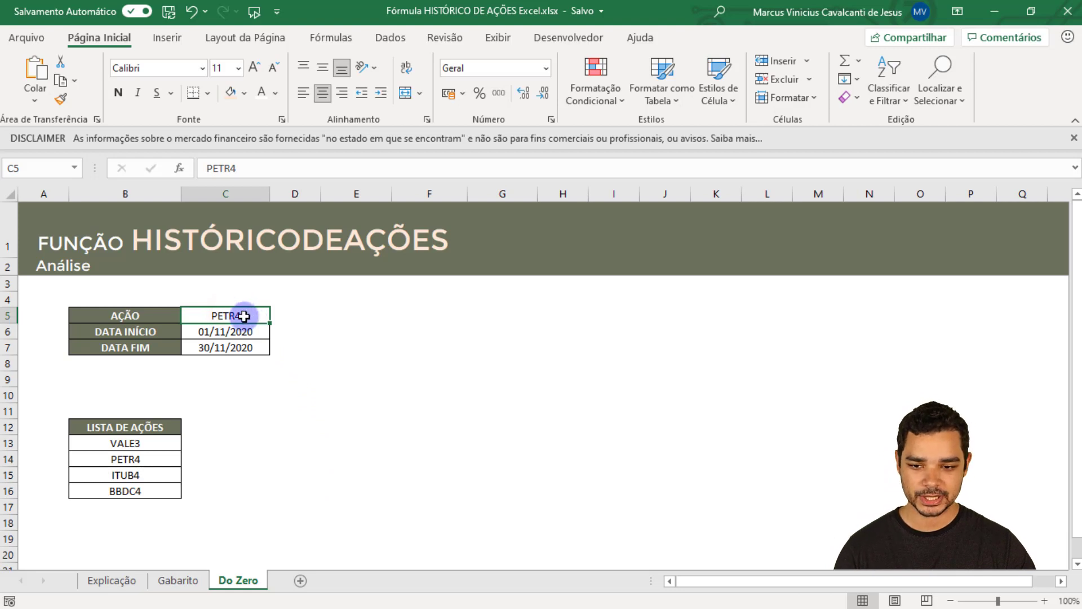
left_click_drag(129, 442, 129, 495)
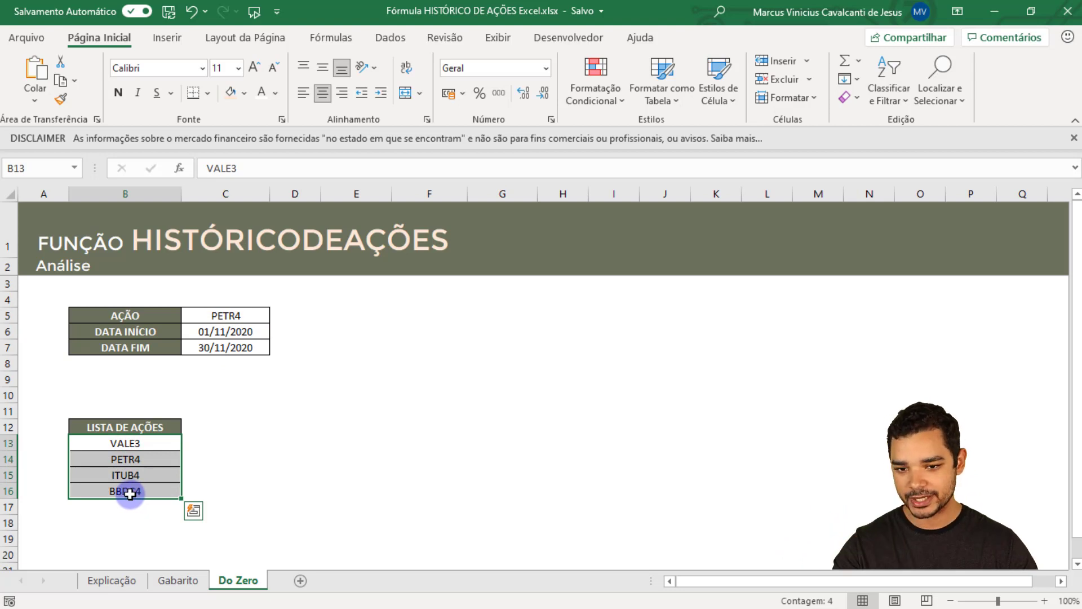
Apply Lista data validation to cell C5 with source =$B$13:$B$16, and check the stock options it offers
left_click(226, 319)
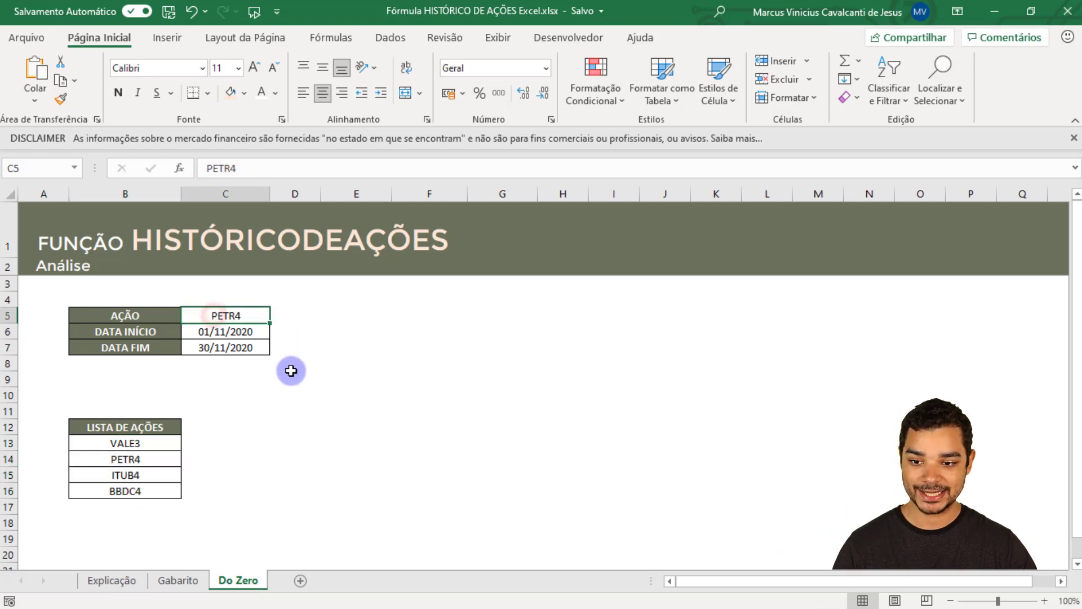
left_click(403, 43)
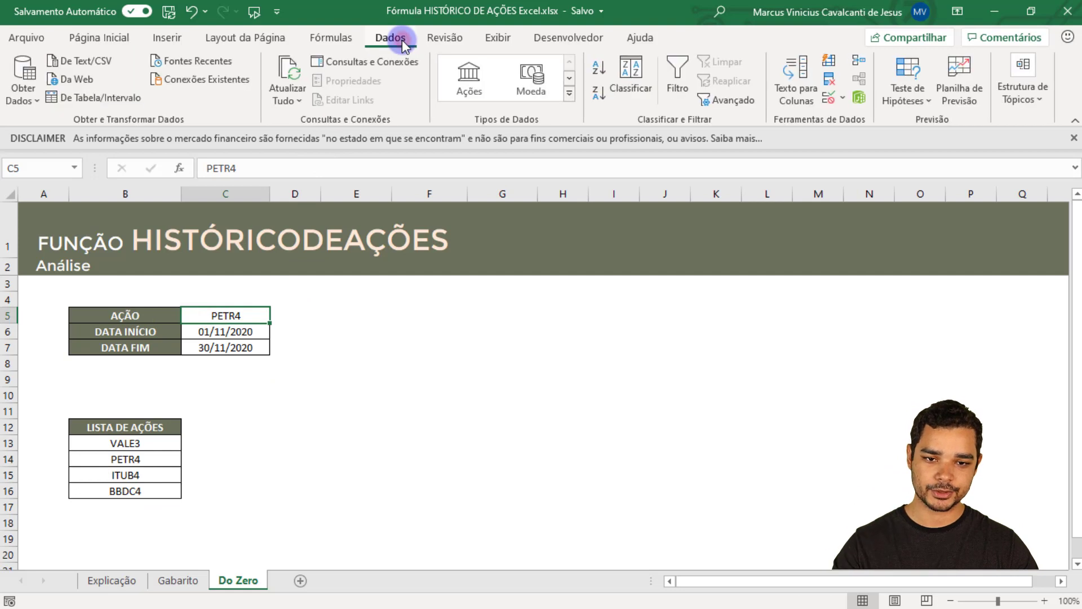
left_click(832, 103)
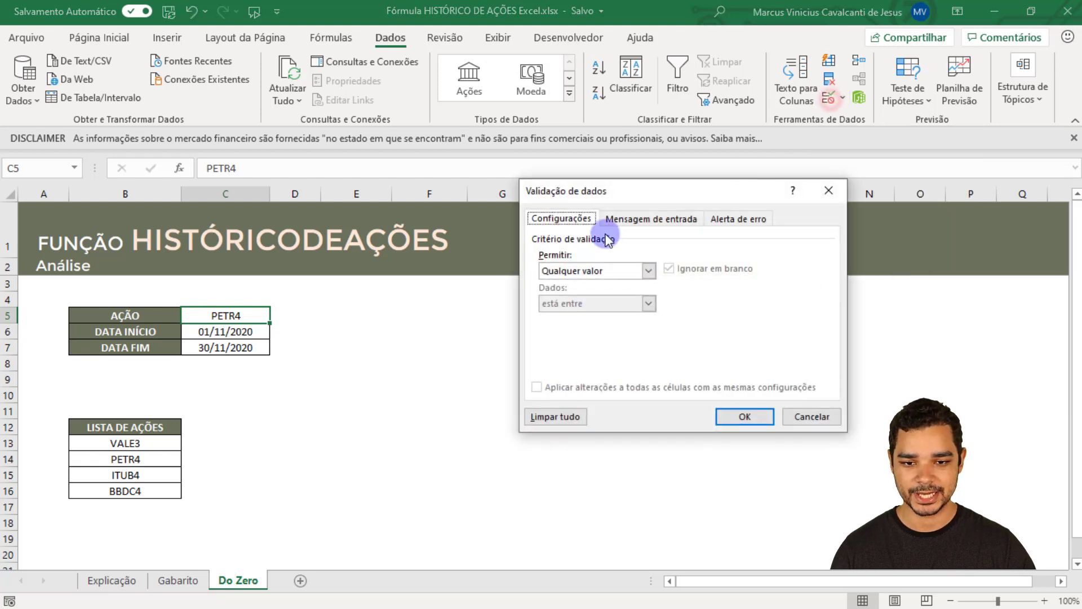
left_click_drag(618, 190, 383, 175)
left_click(373, 251)
left_click(376, 296)
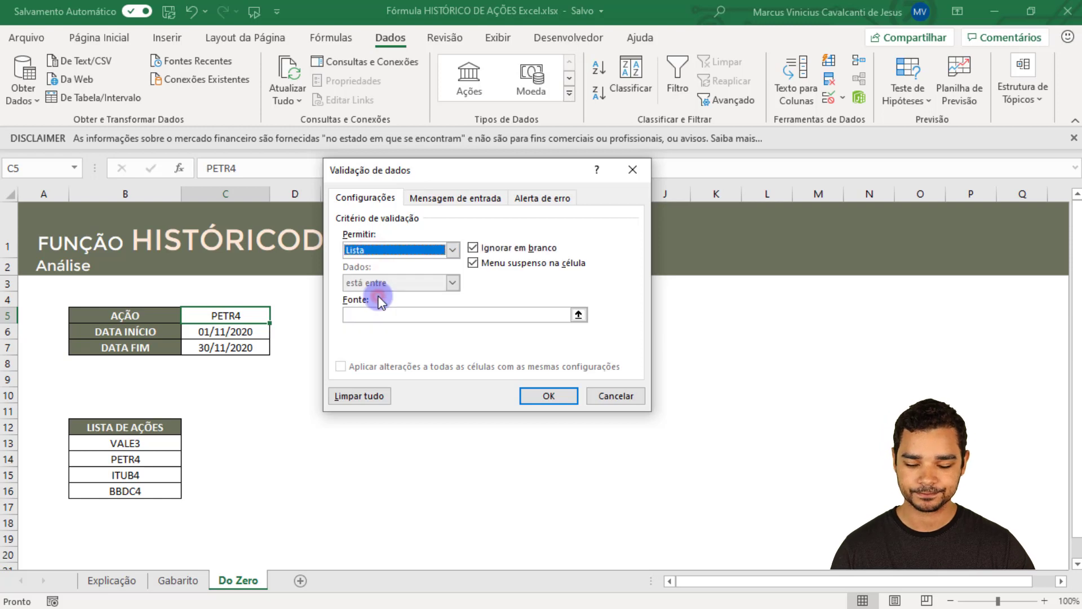
left_click(380, 315)
left_click_drag(166, 442, 159, 496)
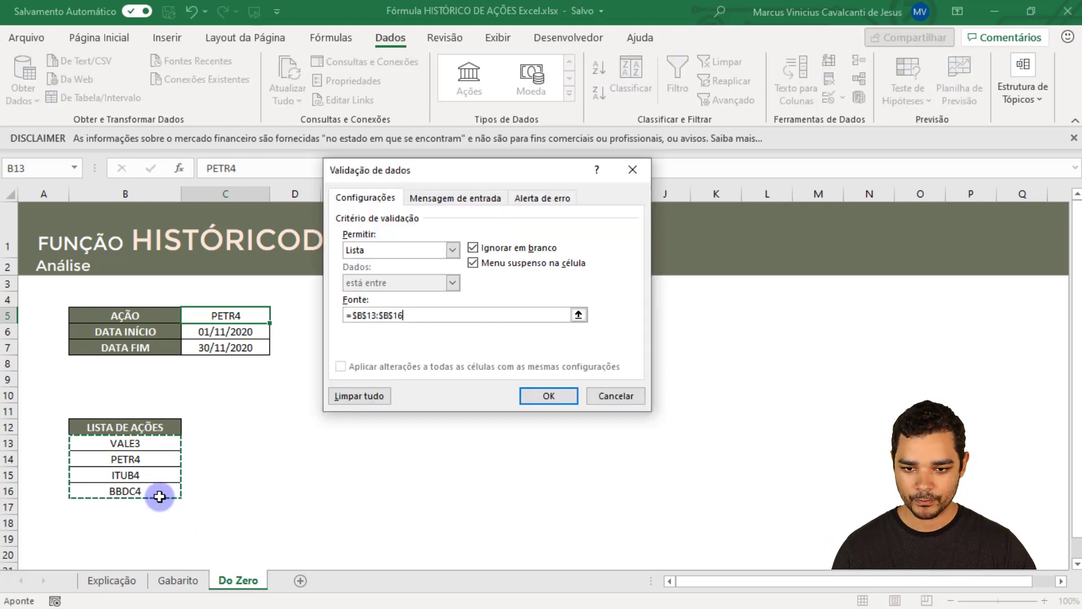
left_click(550, 395)
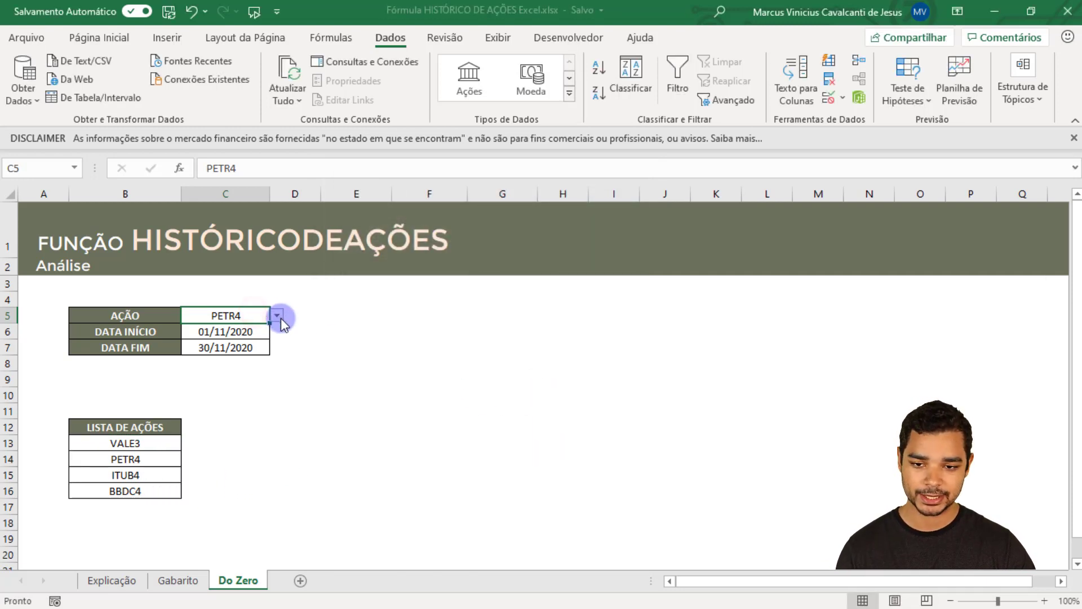
left_click(278, 319)
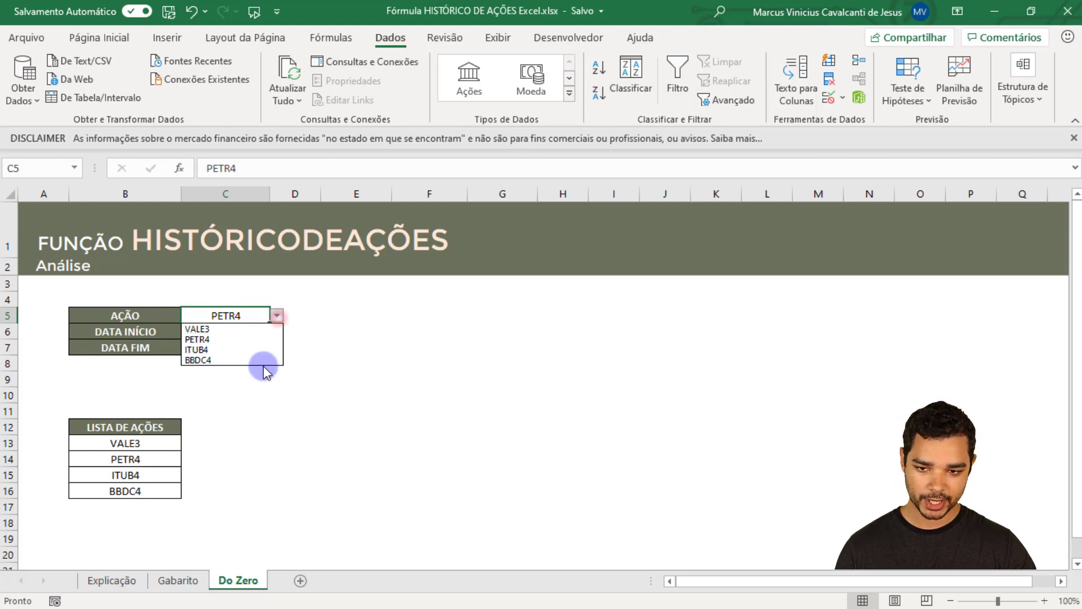
left_click(258, 316)
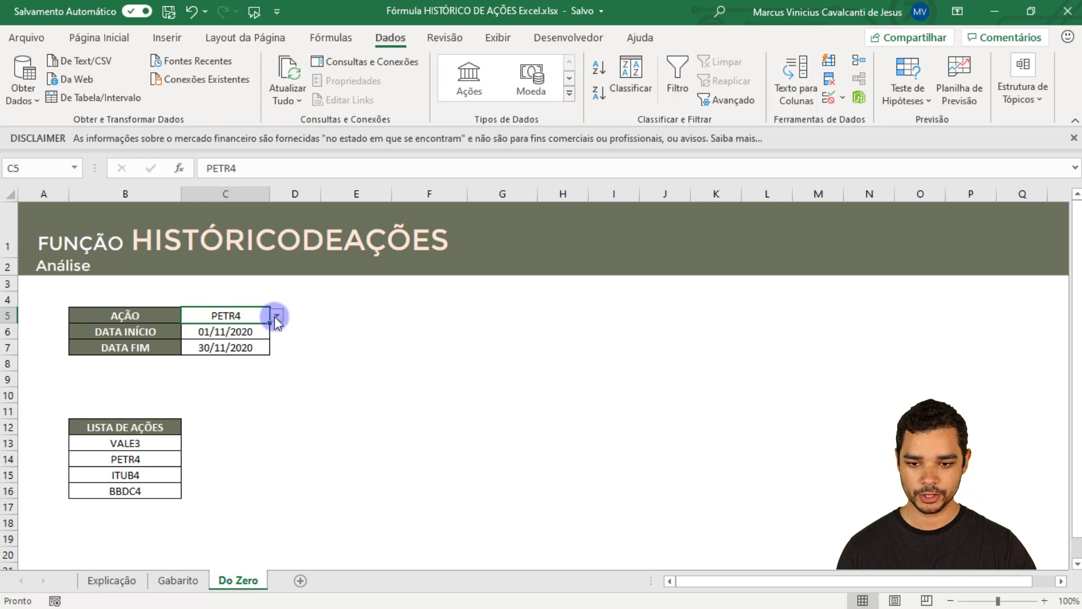
With cell E5 selected, enlarge the Do Zero sheet to 130% zoom and narrow column A
left_click(362, 315)
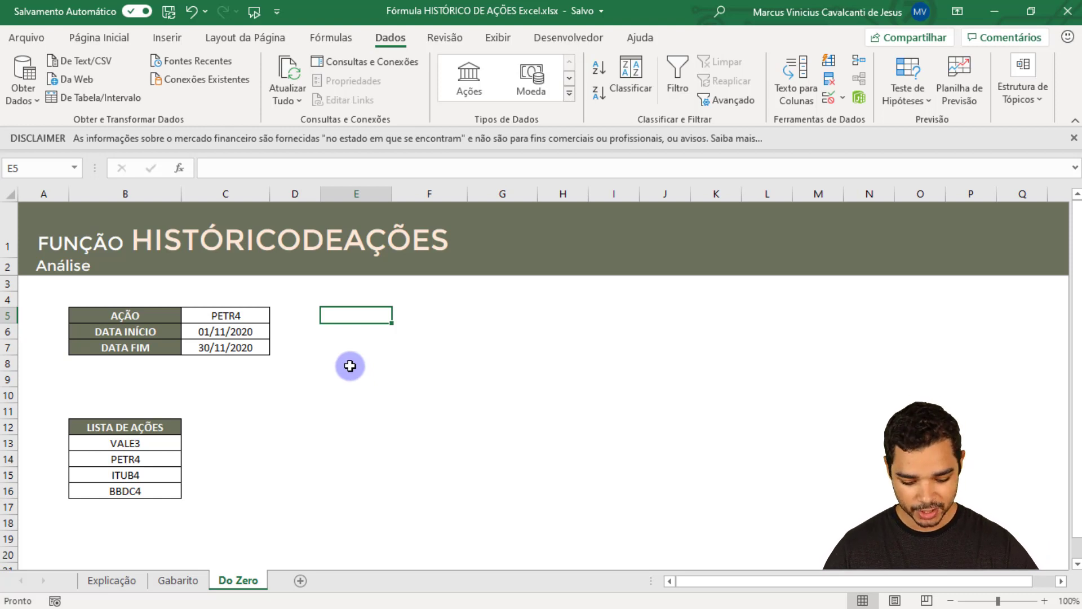
type("=")
key("Escape")
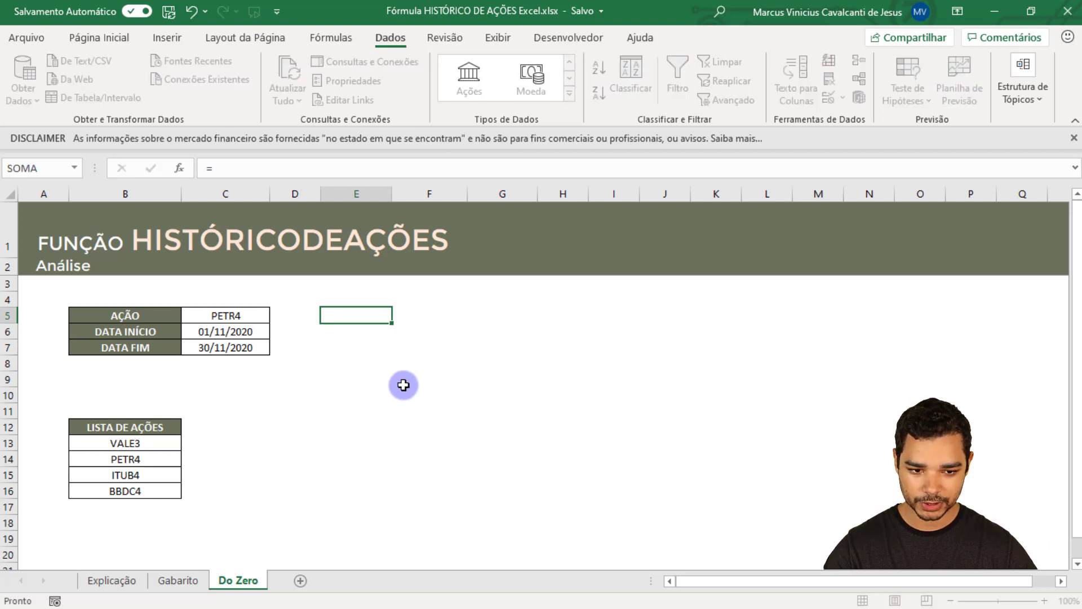
left_click(1044, 601)
left_click(1045, 601)
left_click(1045, 601)
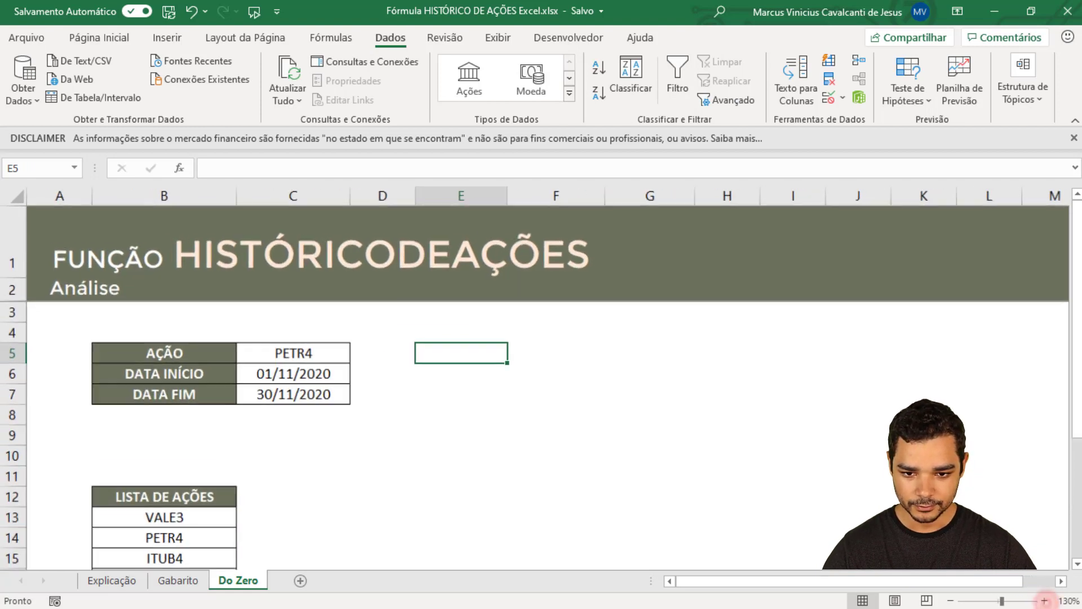
left_click(848, 581)
left_click_drag(93, 196, 49, 195)
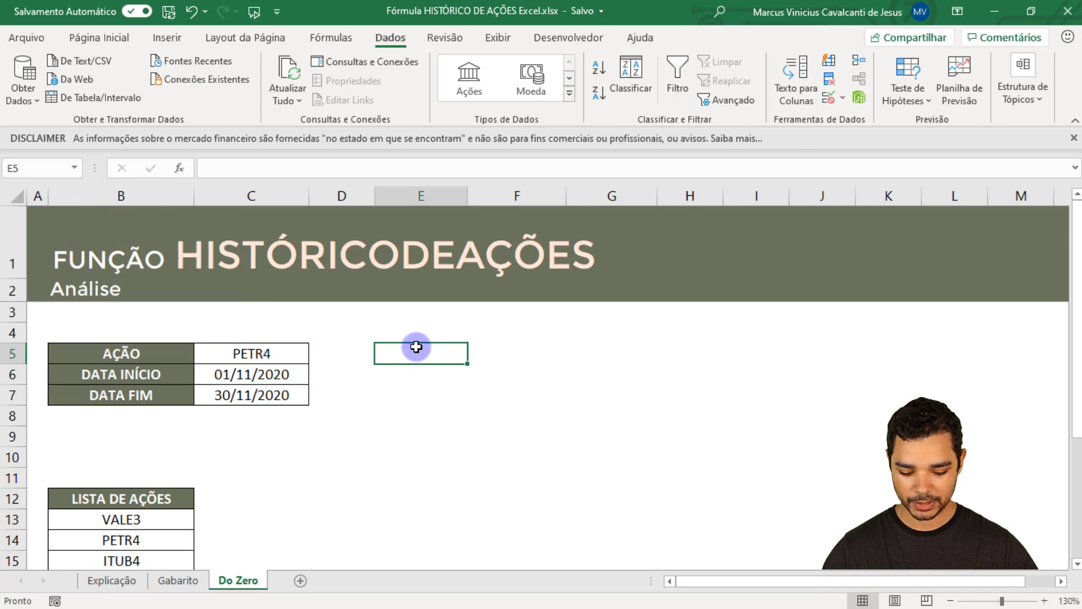
Enter =HISTÓRICODEAÇÕES(C5;C6;C7) in cell E5 to retrieve the price history for the chosen stock and dates
type("=HIS")
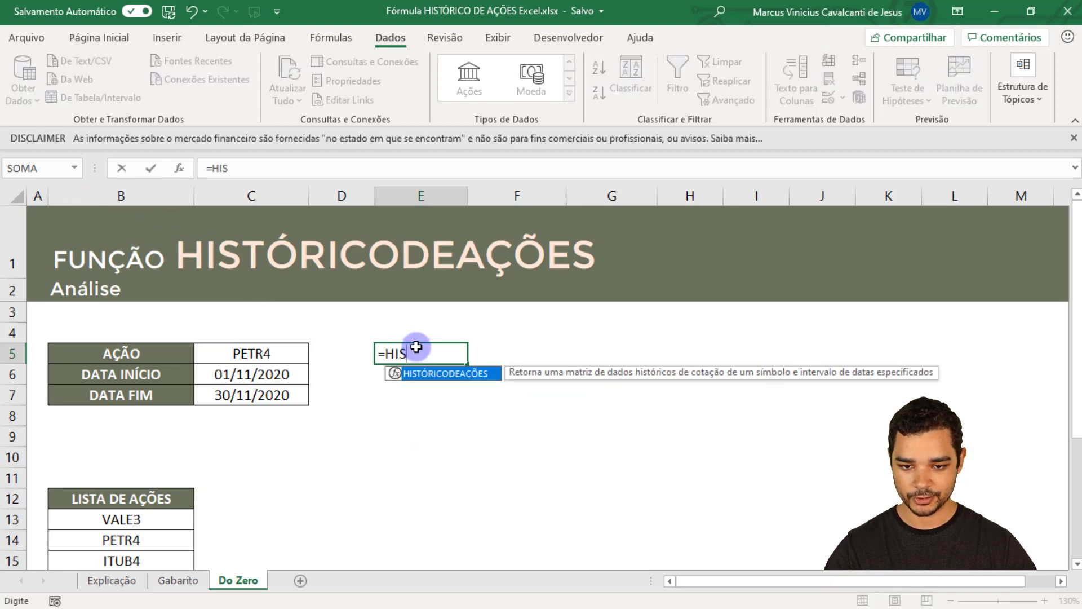
key("Tab")
left_click(251, 356)
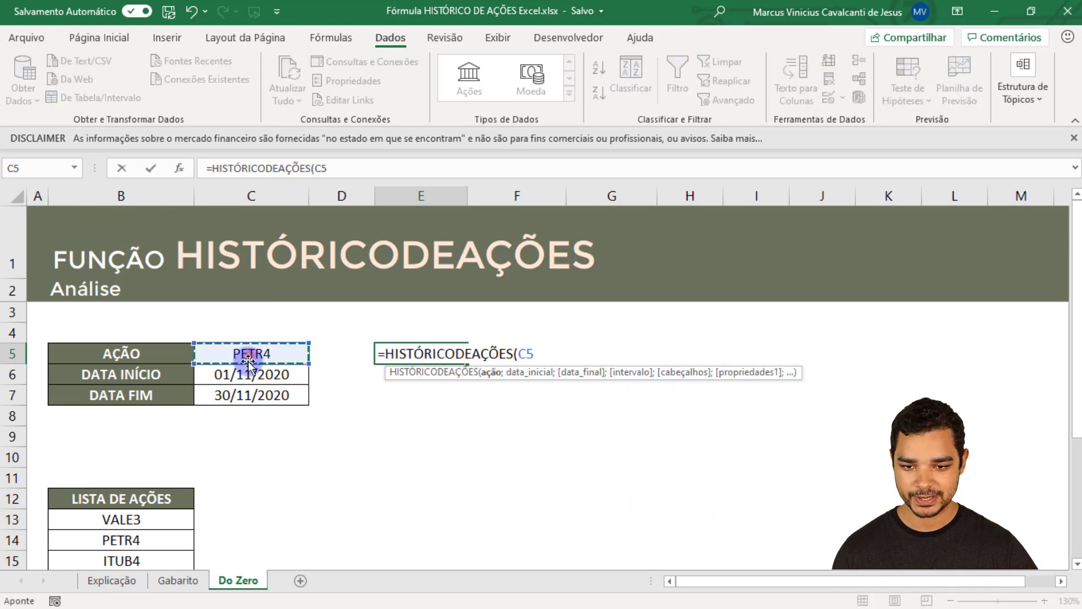
type(";")
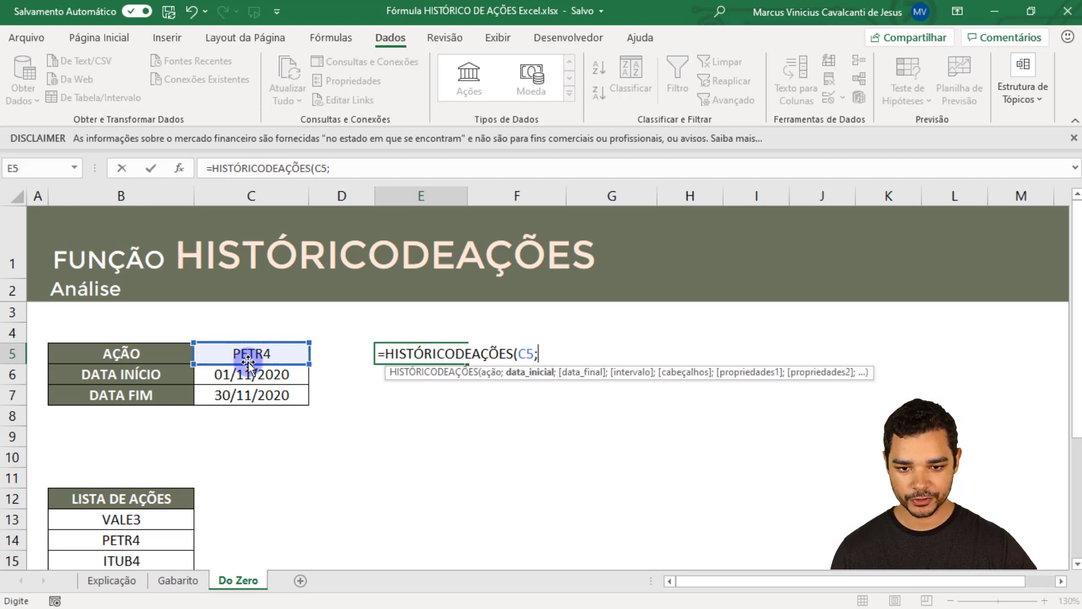
left_click(236, 376)
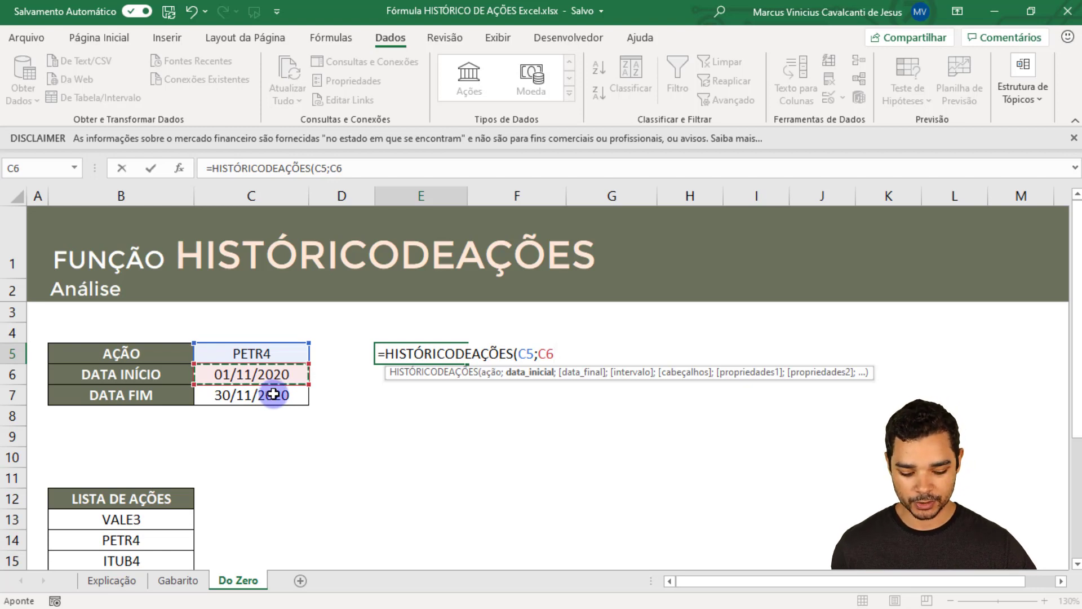
type(";")
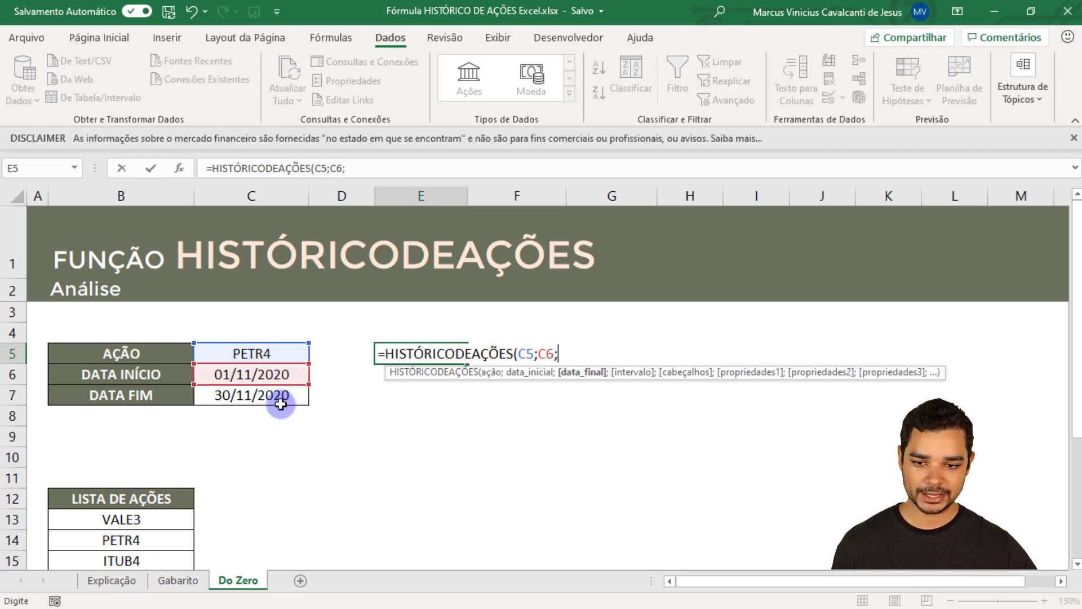
left_click(282, 403)
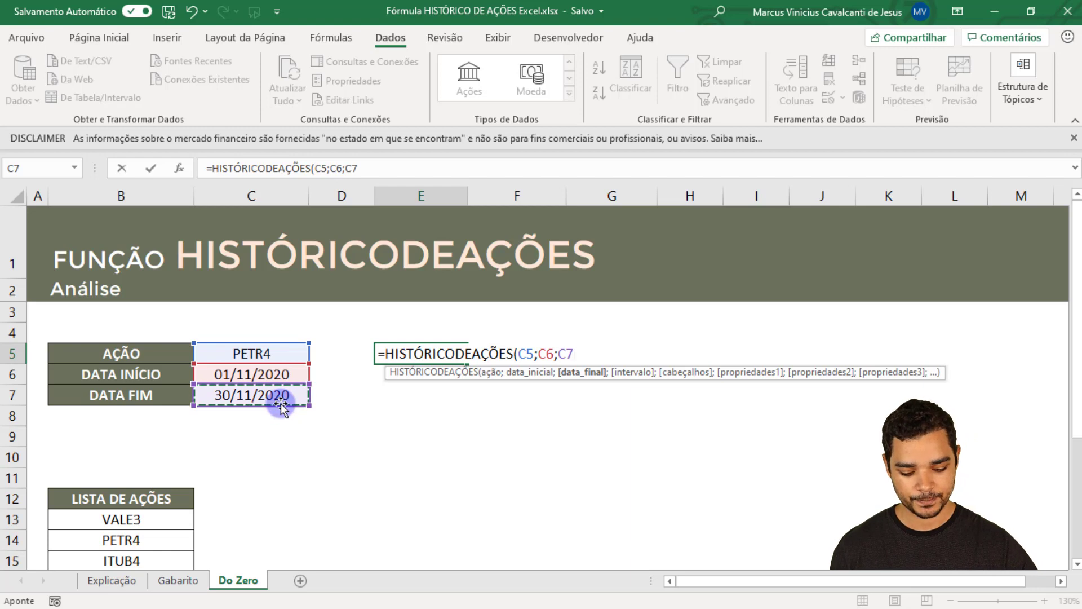
type(")")
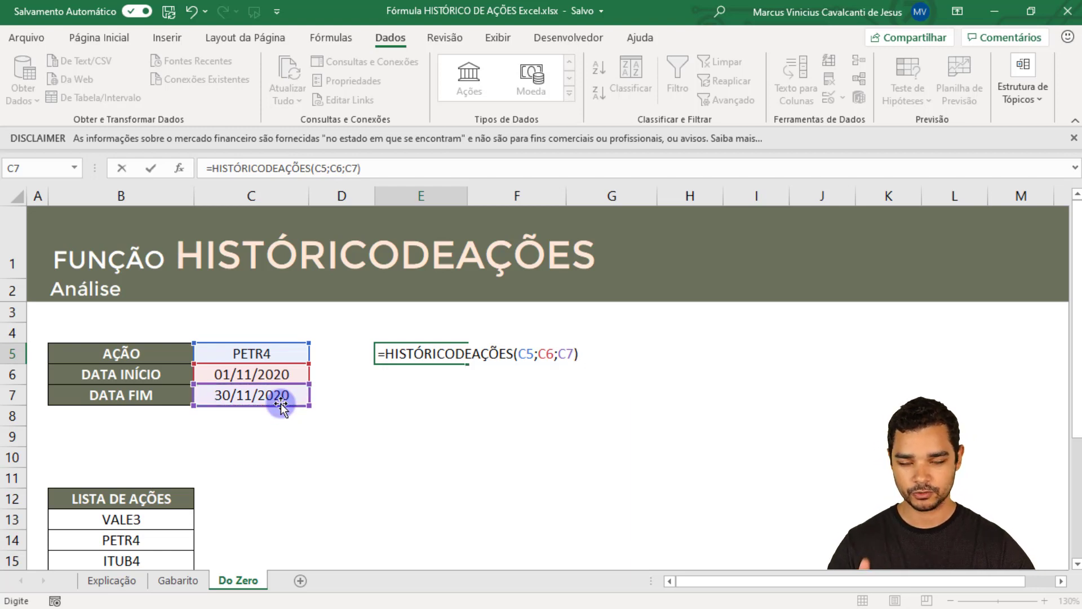
key("Return")
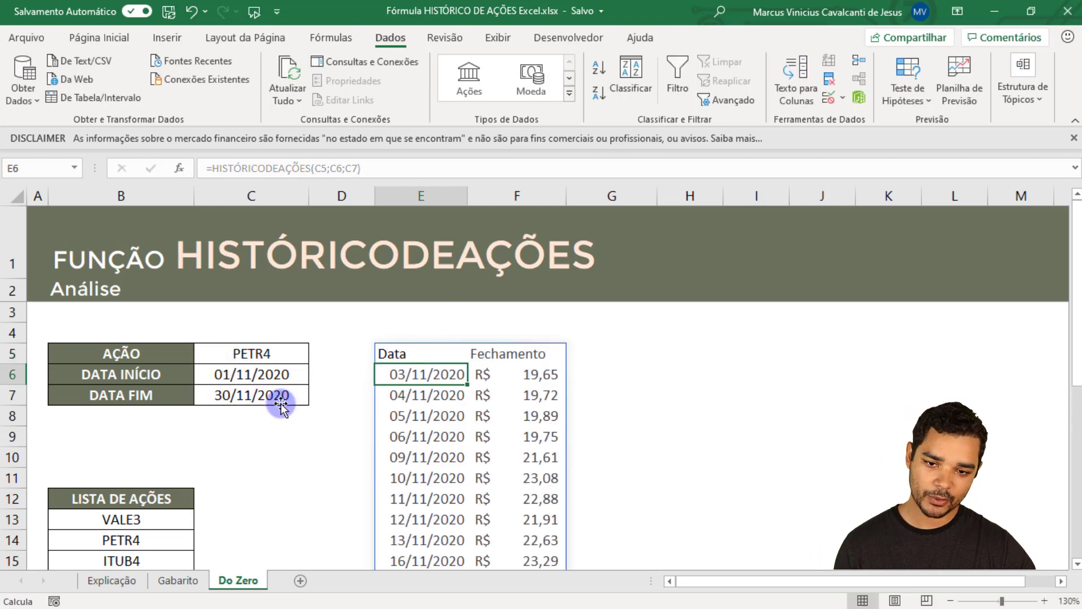
Choose VALE3 as the AÇÃO in cell C5 and check the closing prices listed from F6 down
scroll(566, 416, "down", 1)
scroll(550, 416, "up", 1)
scroll(605, 401, "down", 2, "ctrl")
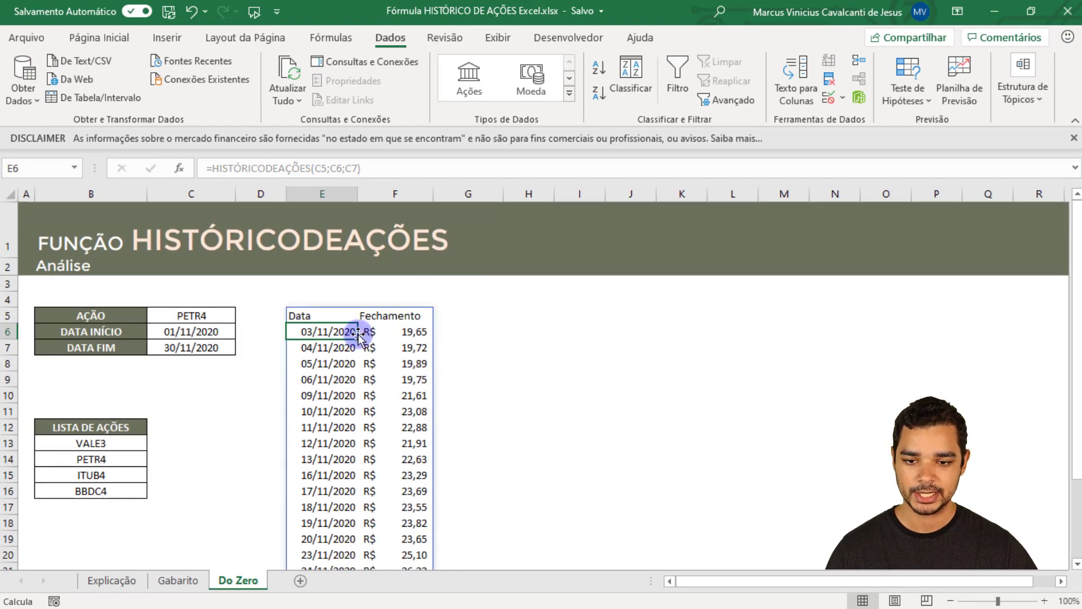
left_click(375, 335)
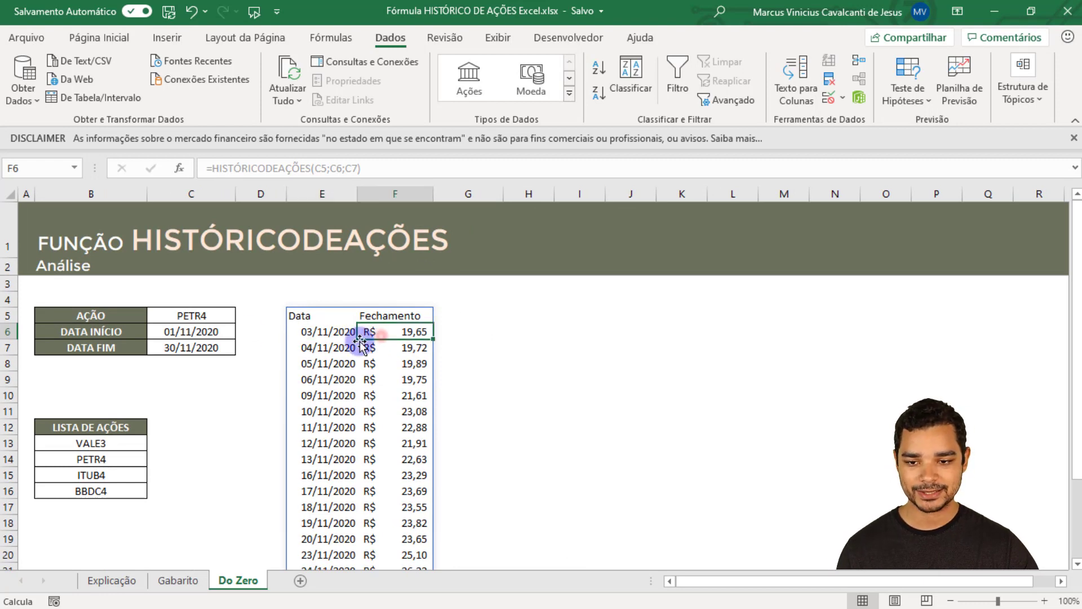
left_click(214, 319)
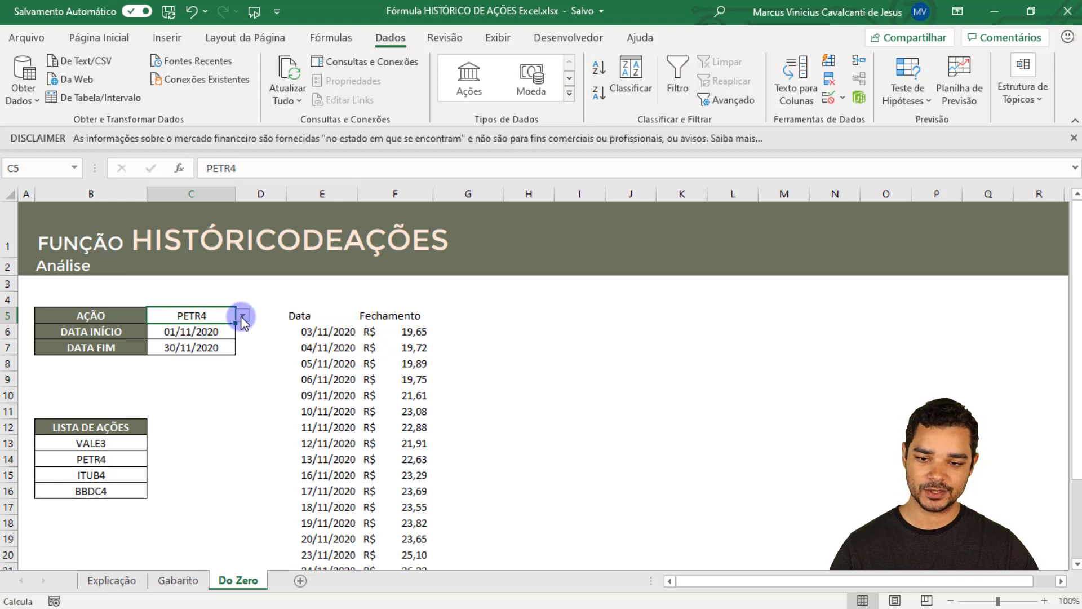
left_click(242, 317)
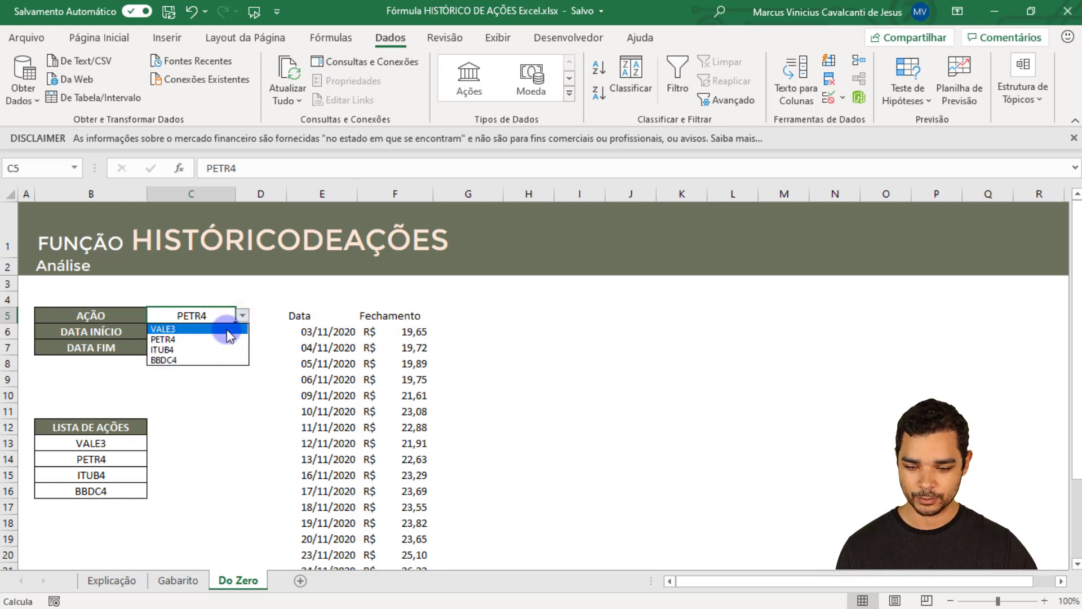
left_click(228, 330)
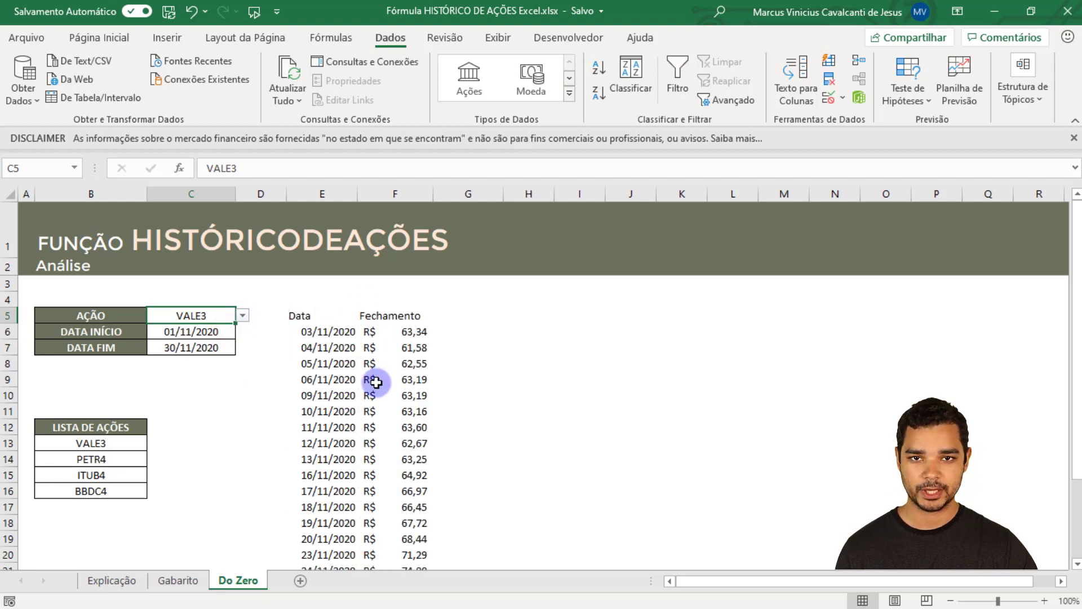
left_click(373, 332)
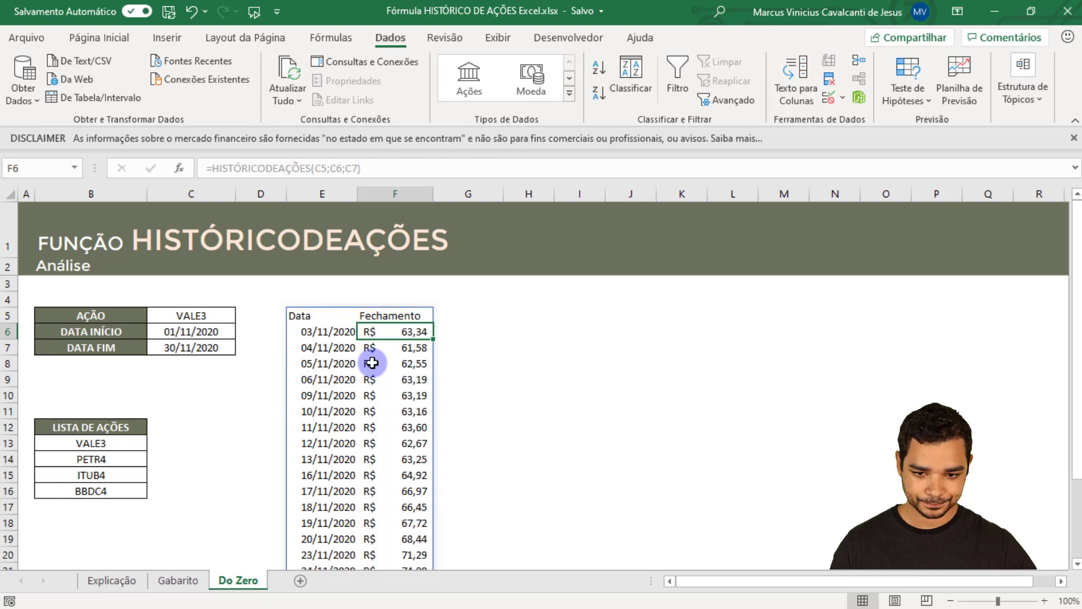
Add the interval argument 1 (Semanalmente) to the HISTÓRICODEAÇÕES formula in E5, with the sheet enlarged to 130% zoom
key("Left")
key("Up")
key("F2")
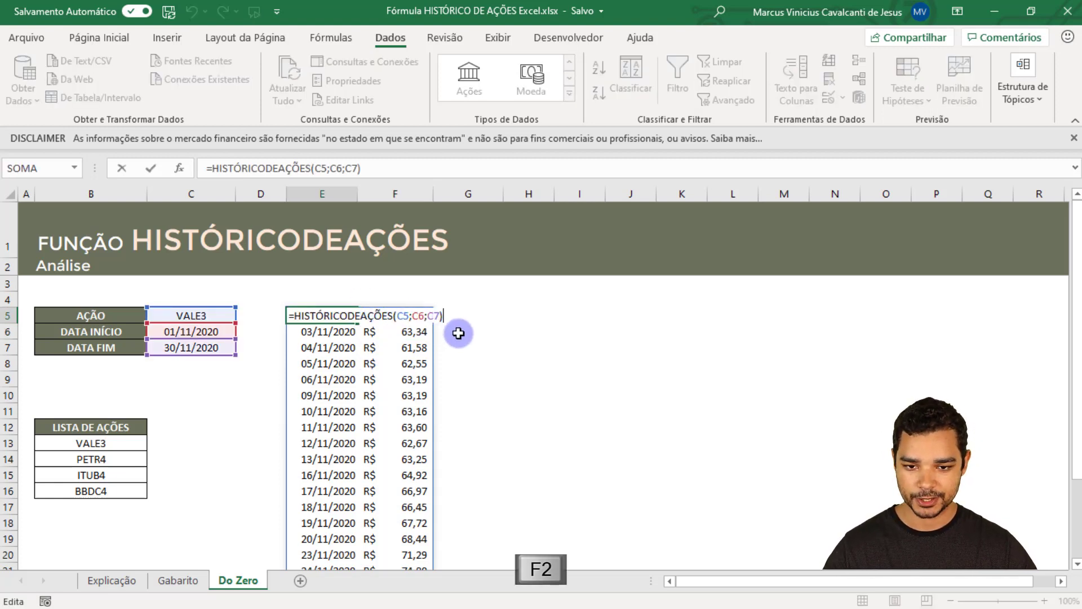
key("Escape")
scroll(566, 451, "up", 3, "ctrl")
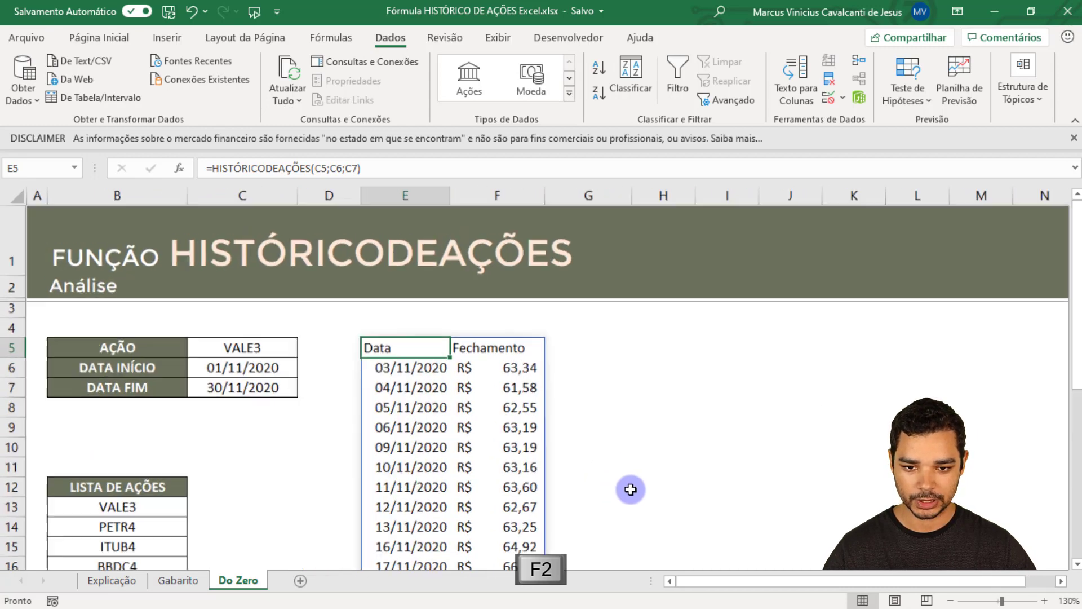
key("F2")
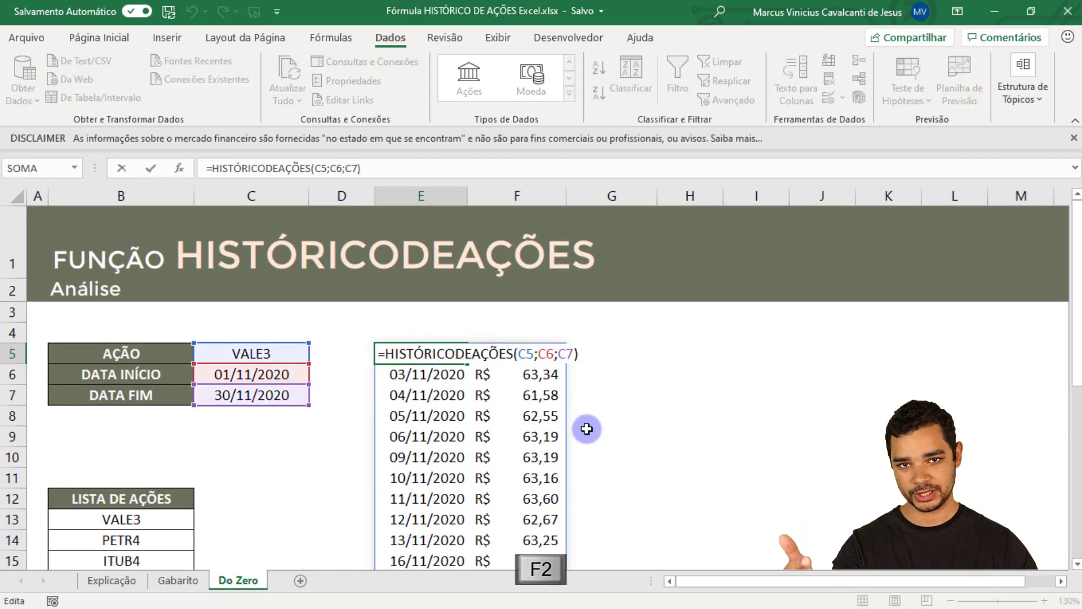
key("BackSpace")
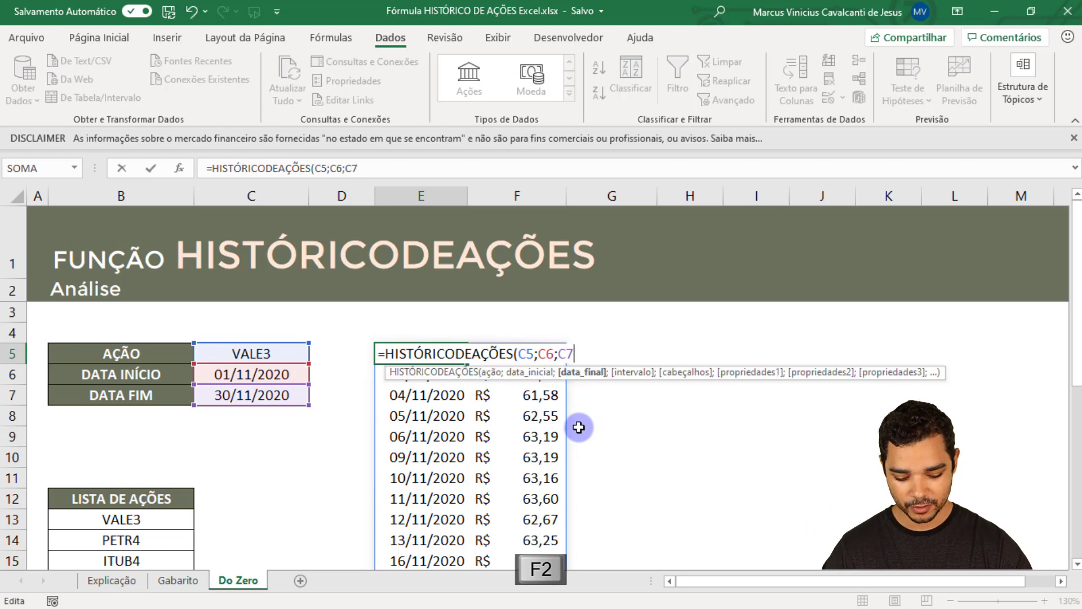
type(";")
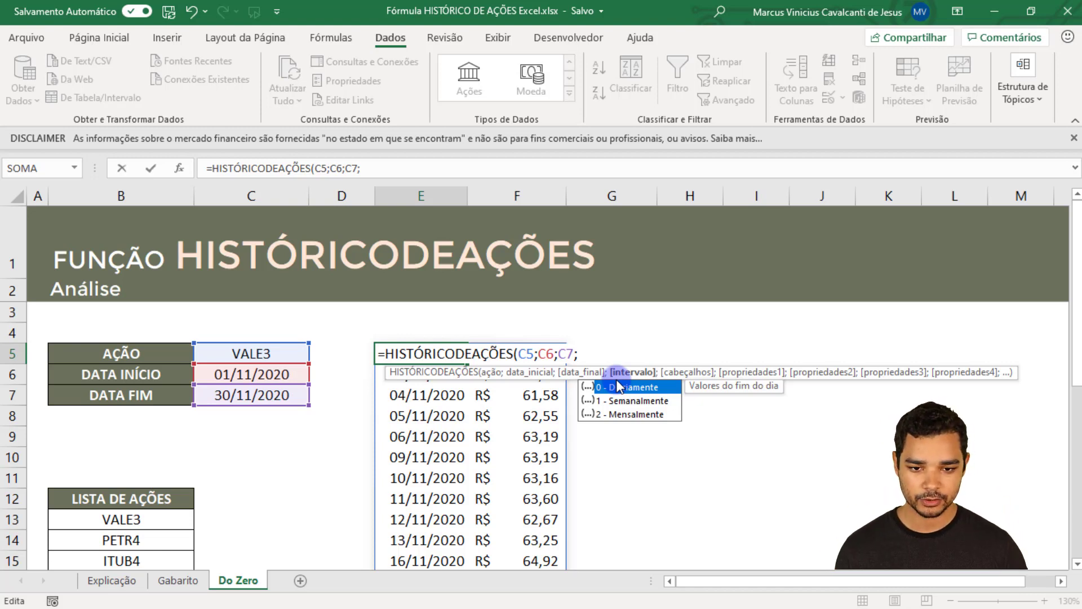
key("Down")
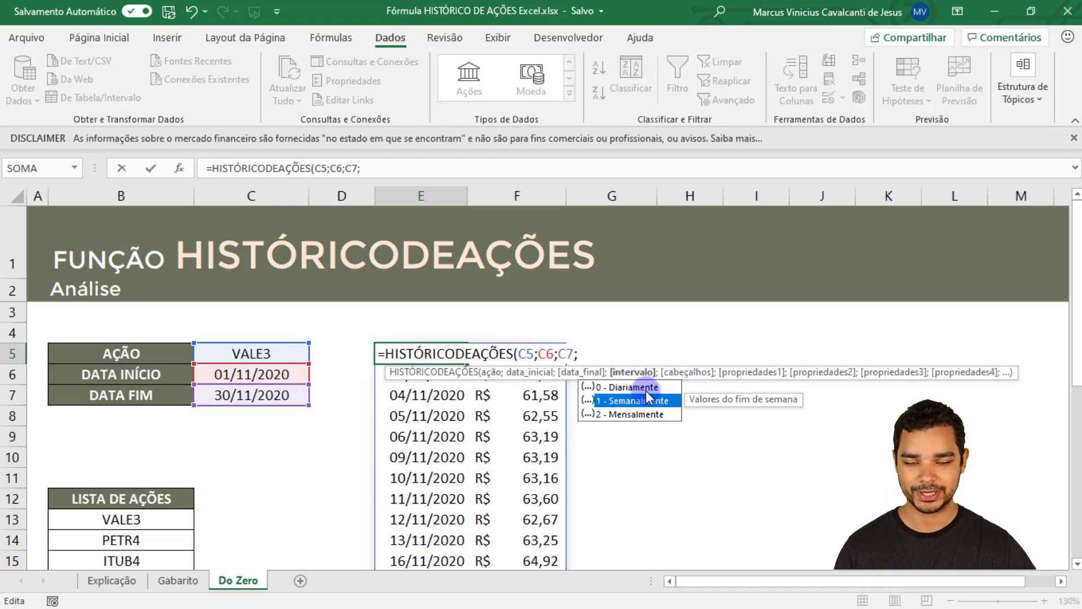
key("Down")
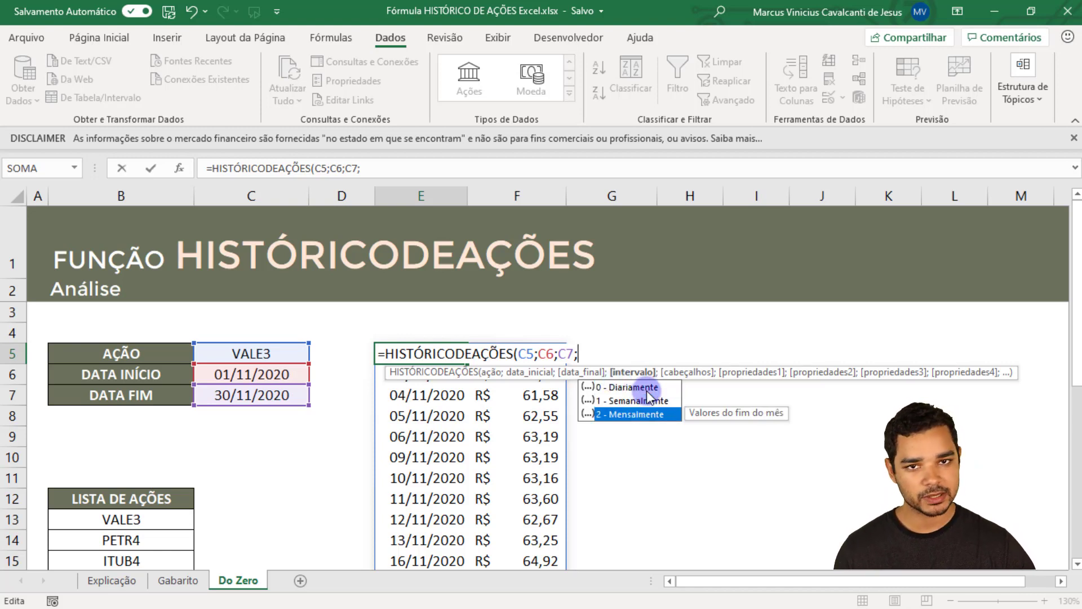
key("Up")
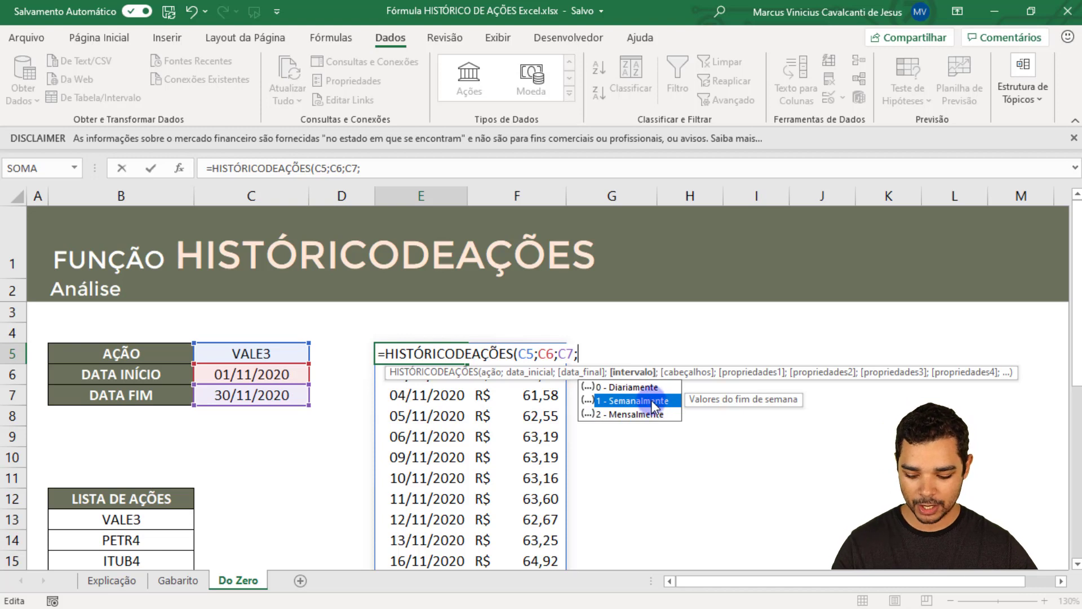
type("1")
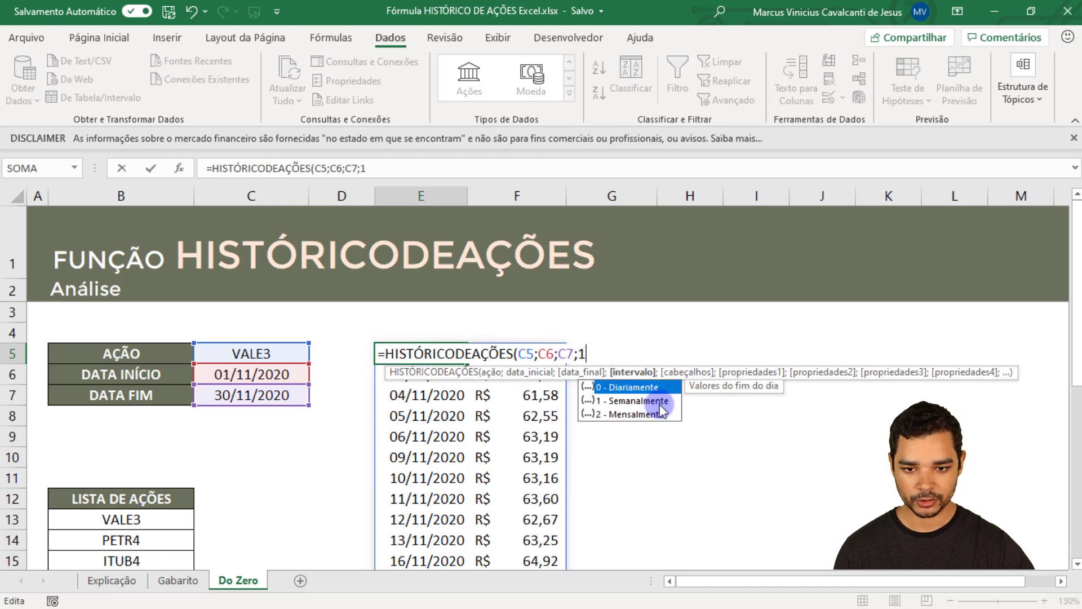
key("Return")
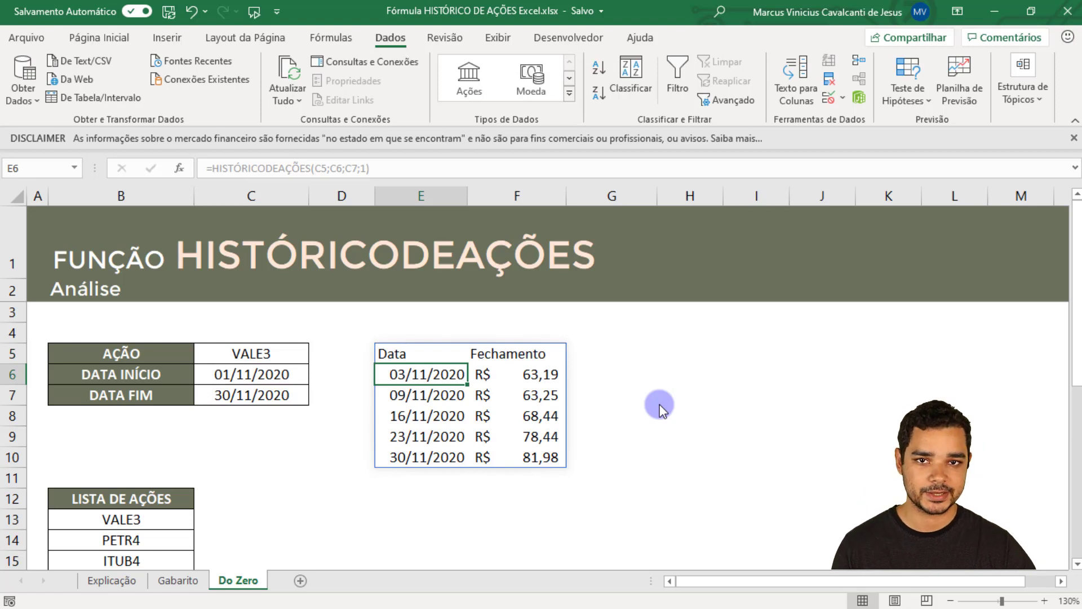
Change the interval argument of the formula in E5 to 2 (Mensalmente)
key("Up")
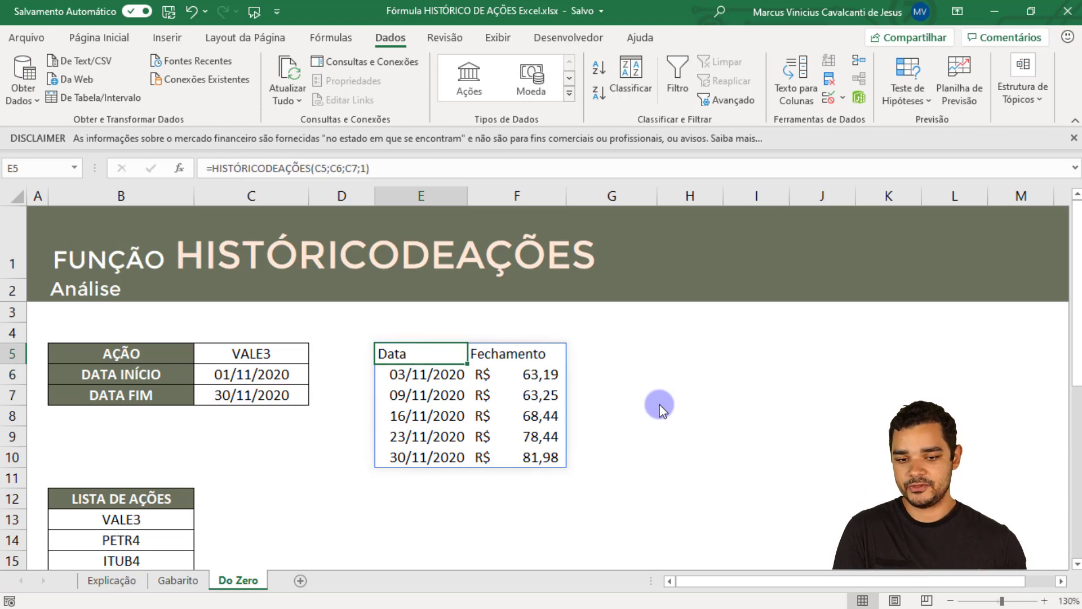
key("F2")
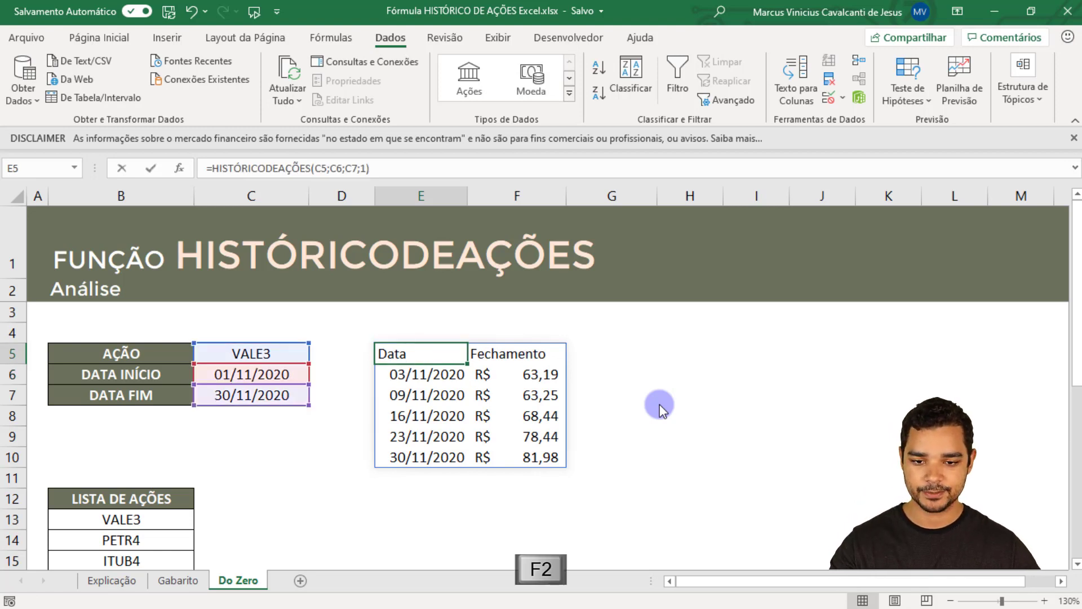
key("BackSpace")
key("BackSpace")
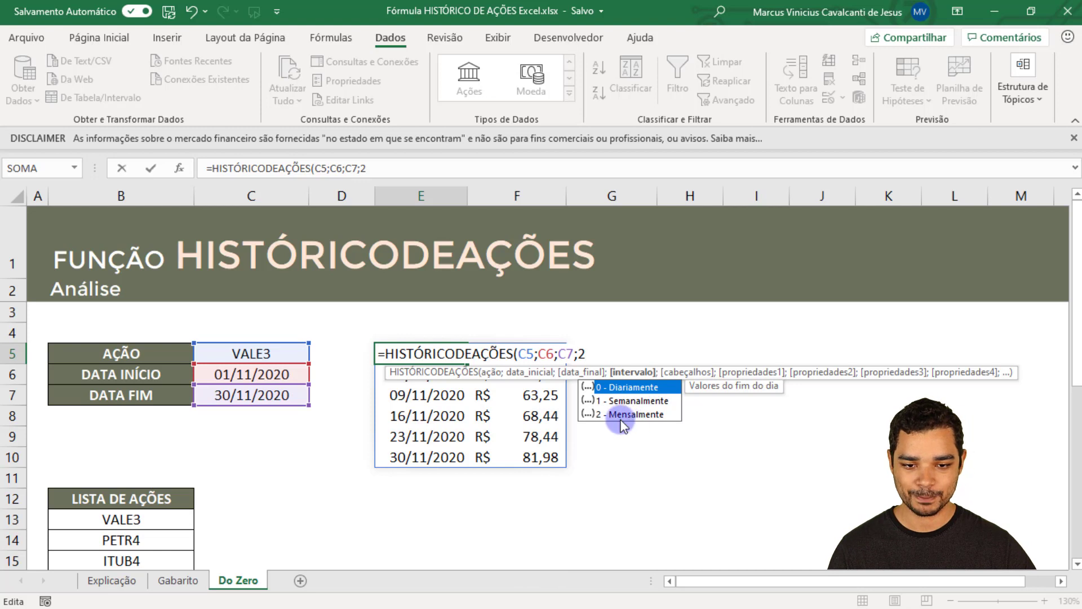
key("ctrl+Return")
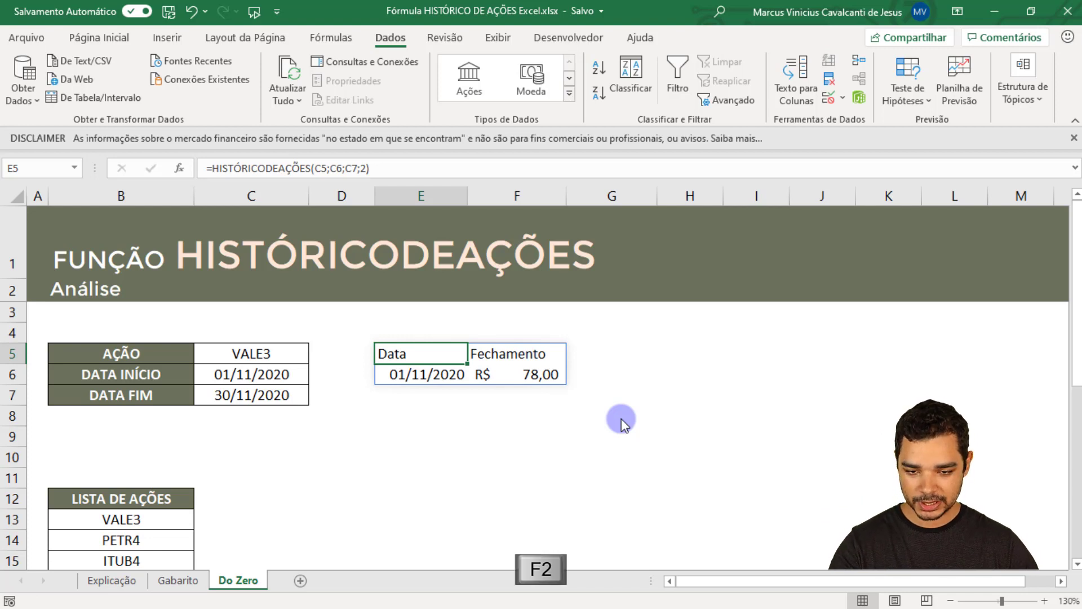
Set the interval argument of the formula in E5 to 0 (Diariamente), giving =HISTÓRICODEAÇÕES(C5;C6;C7;0)
key("F2")
key("BackSpace")
key("BackSpace")
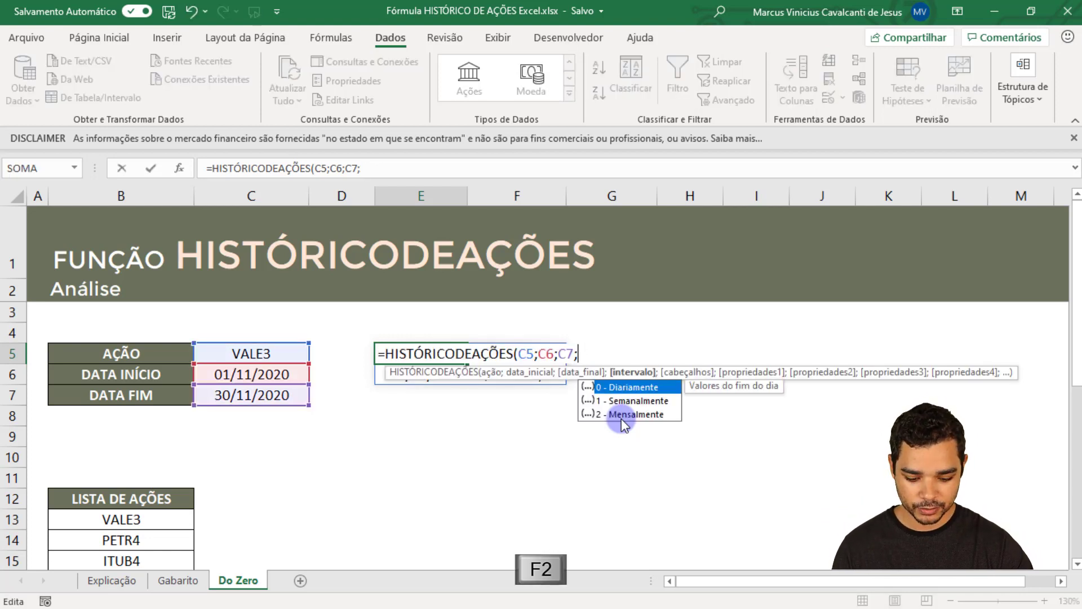
type("0")
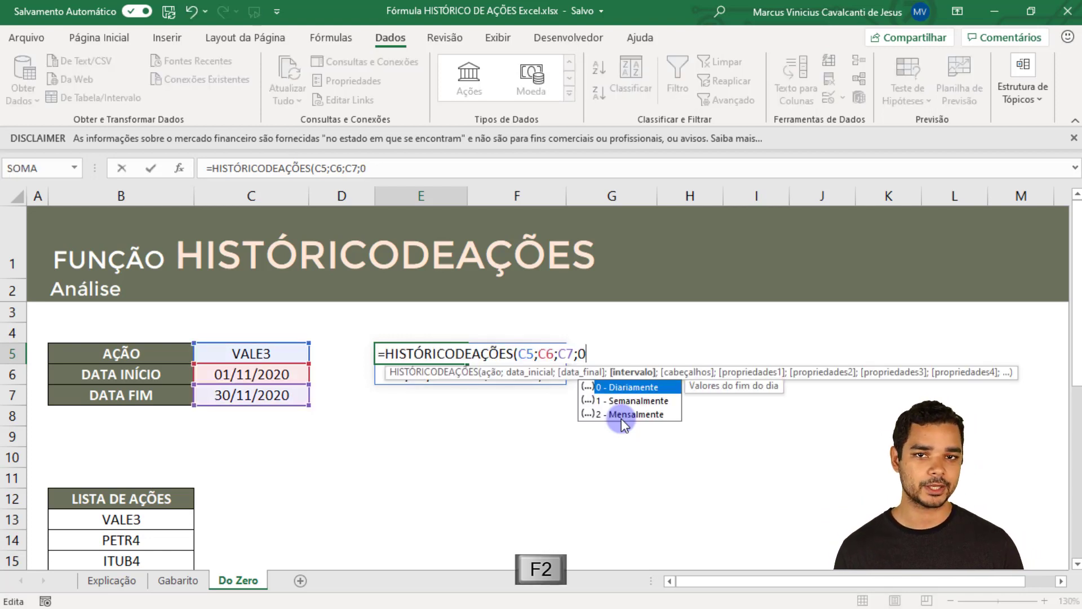
key("Return")
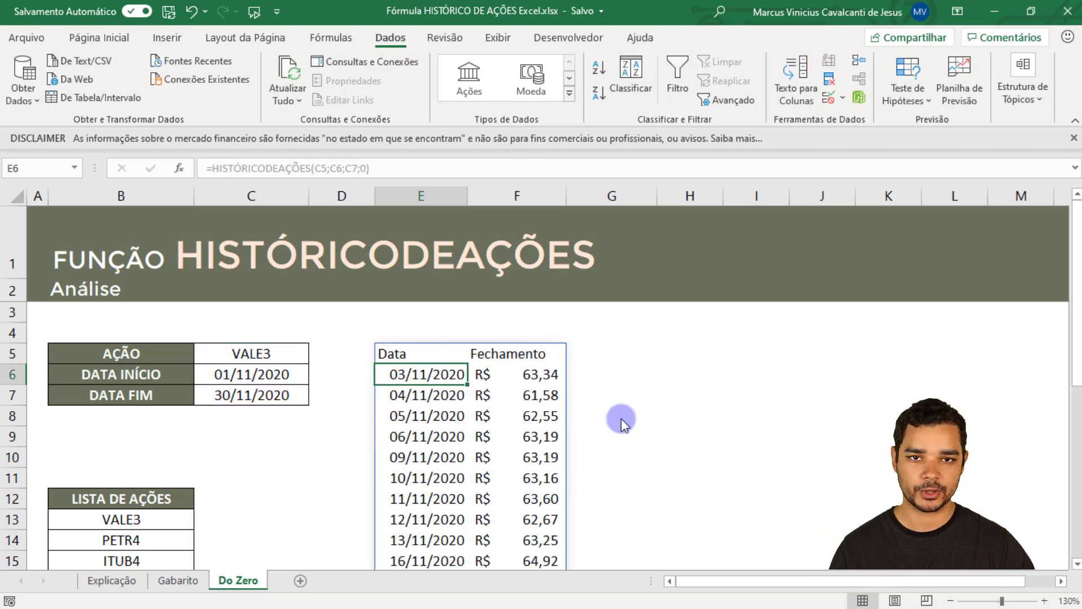
Examine the options offered for the cabeçalhos argument in the E5 formula, then close the formula without that argument
key("Up")
key("F2")
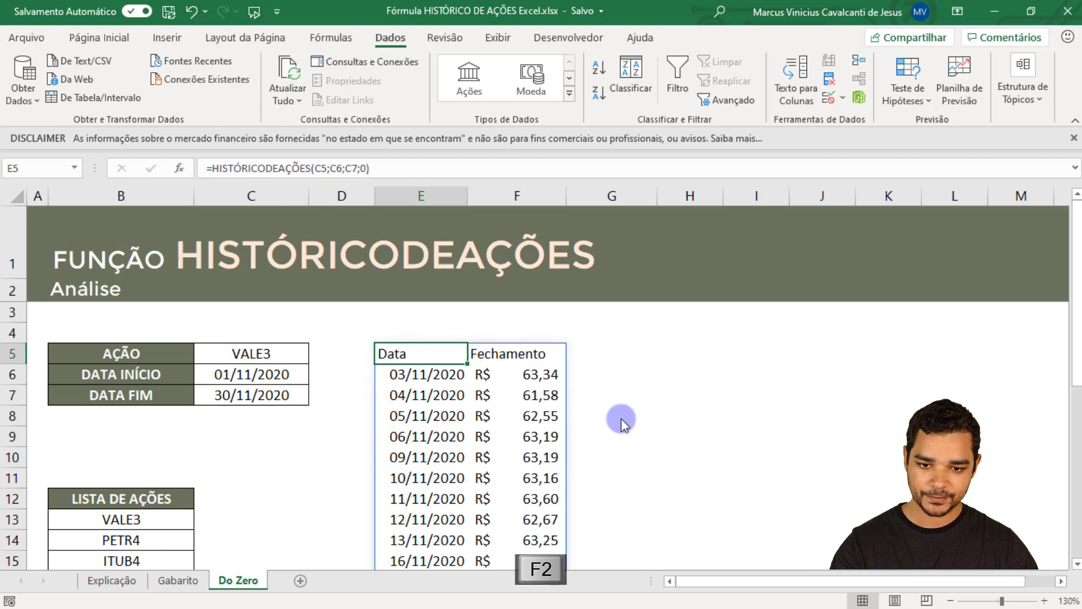
key("BackSpace")
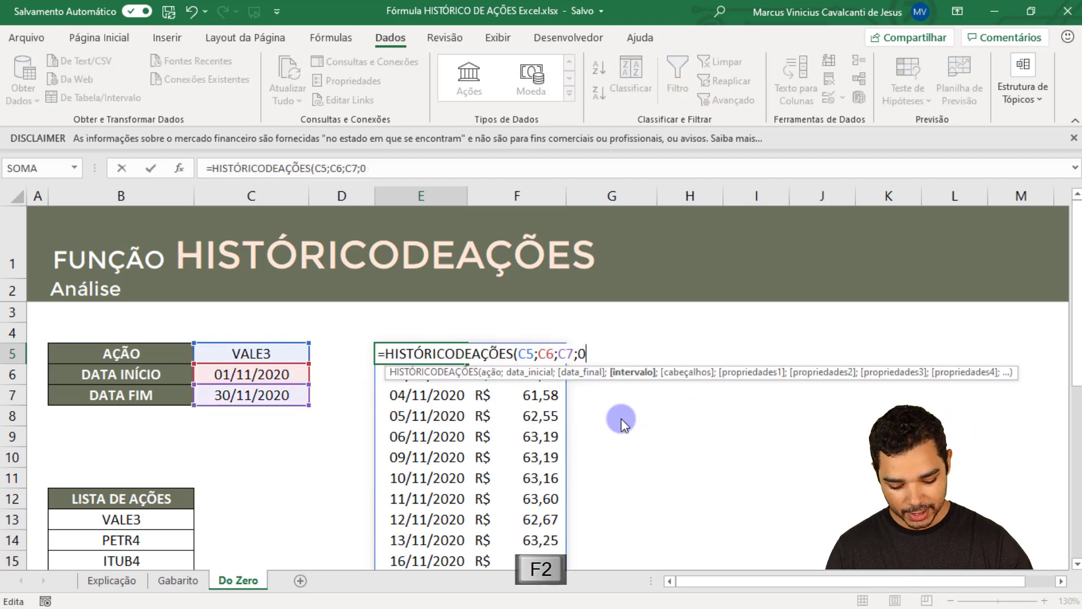
type(";")
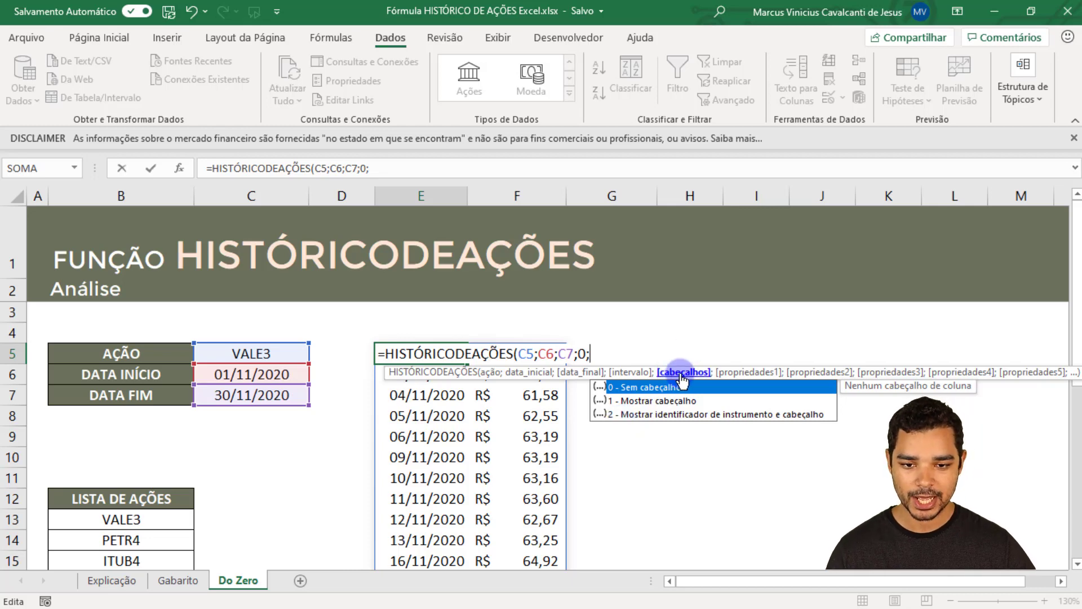
key("BackSpace")
type(")")
key("Return")
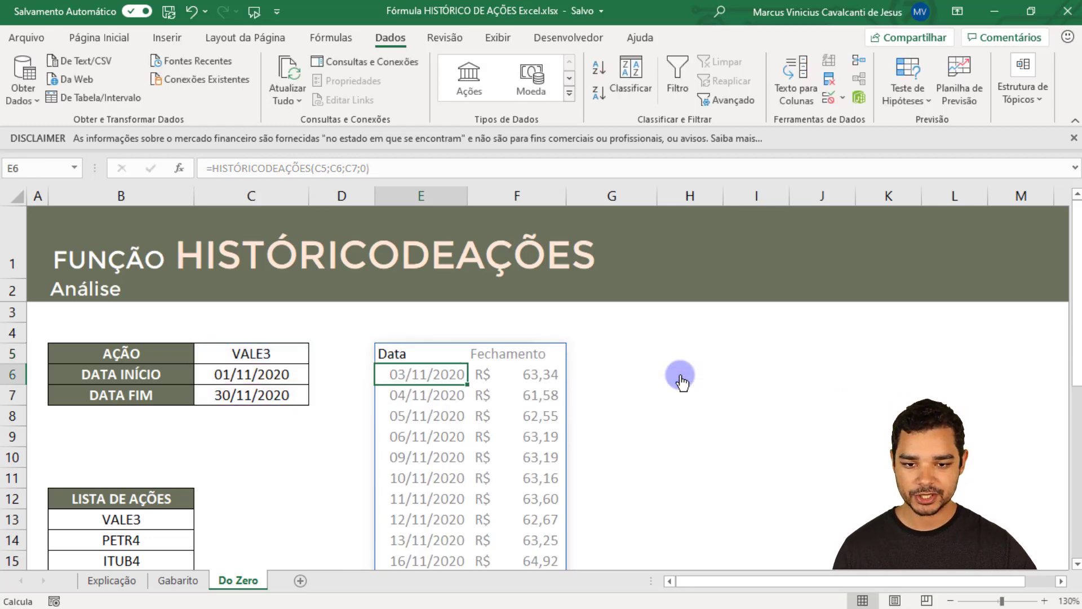
Add the cabeçalhos argument 0 (Sem cabeçalho) to the HISTÓRICODEAÇÕES formula in E5, giving =HISTÓRICODEAÇÕES(C5;C6;C7;0;0)
left_click_drag(422, 357, 501, 356)
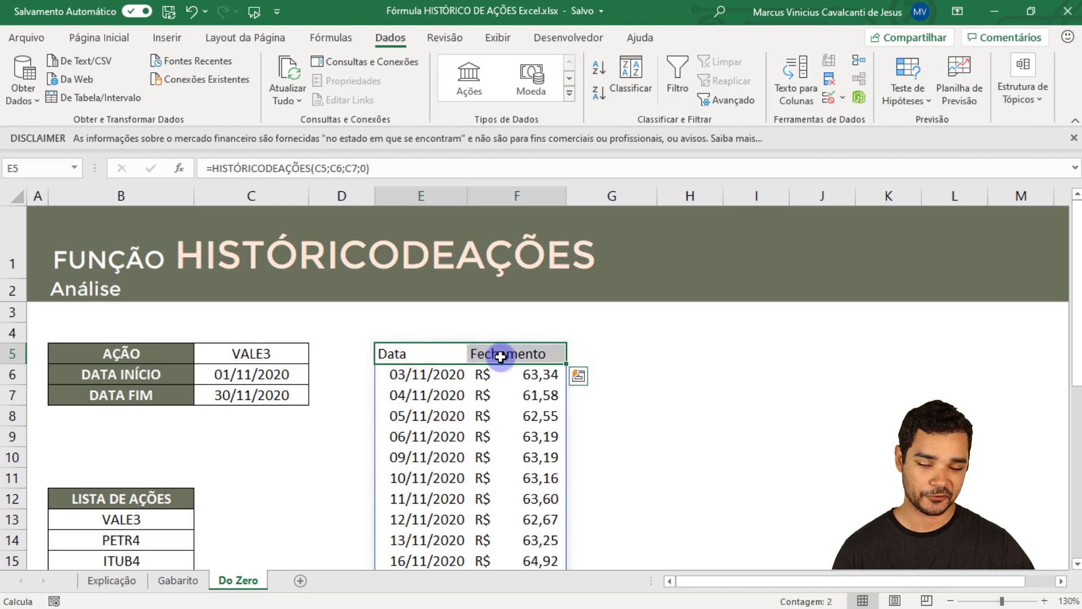
left_click(430, 353)
key("F2")
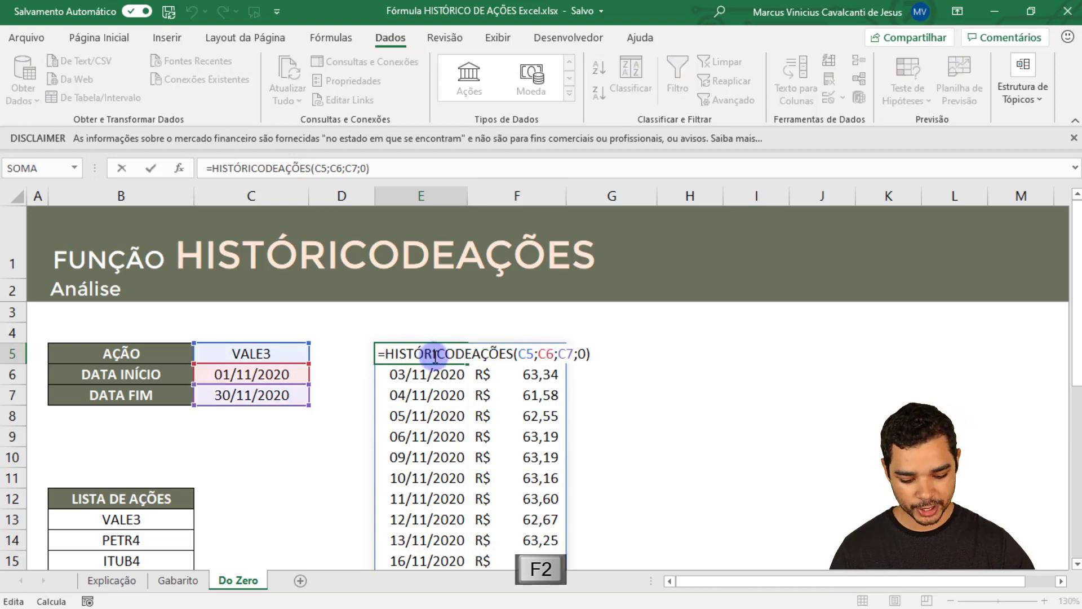
key("BackSpace")
type(";")
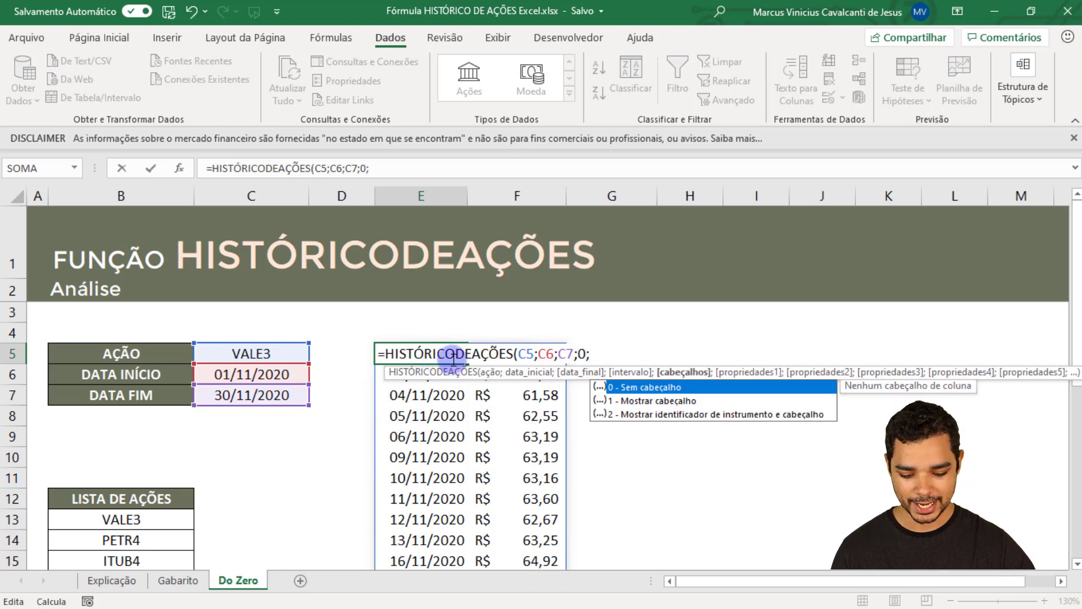
type("0")
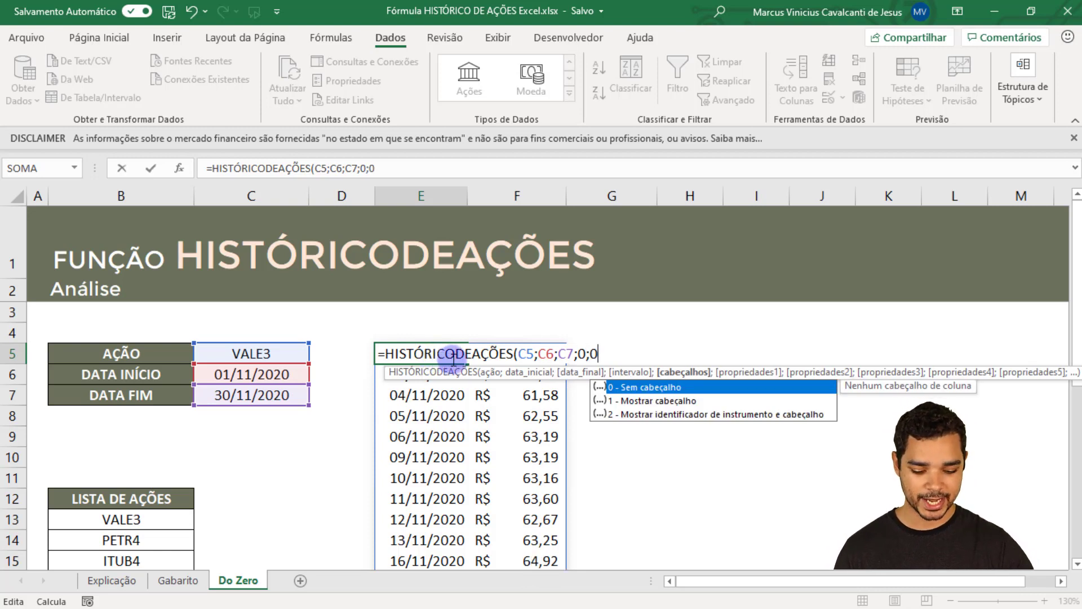
key("Return")
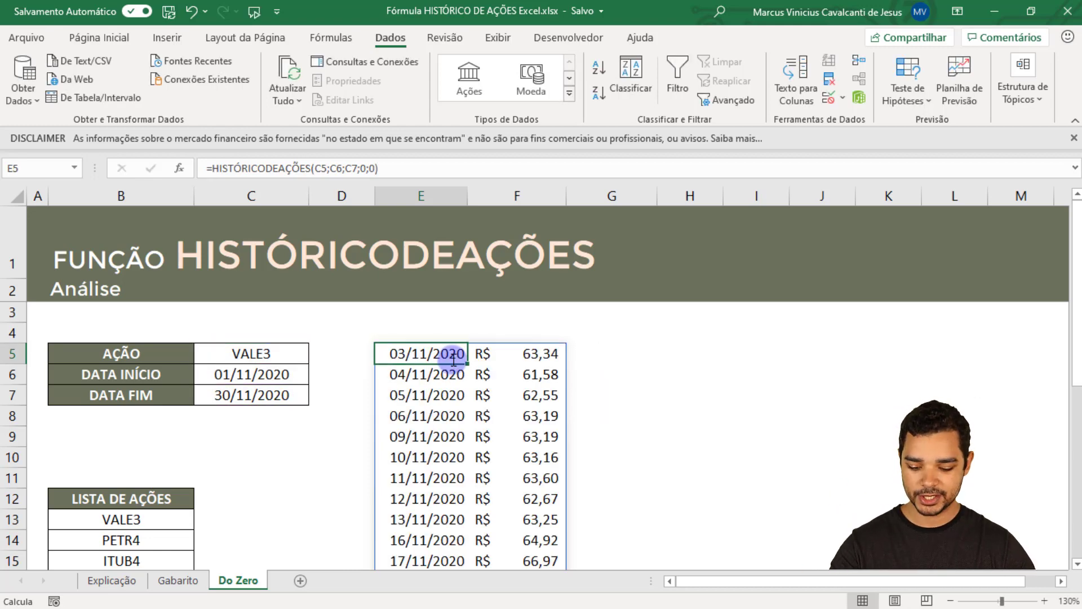
Set the cabeçalhos argument of the formula in E5 to 1 (Mostrar cabeçalho)
key("F2")
key("BackSpace")
key("BackSpace")
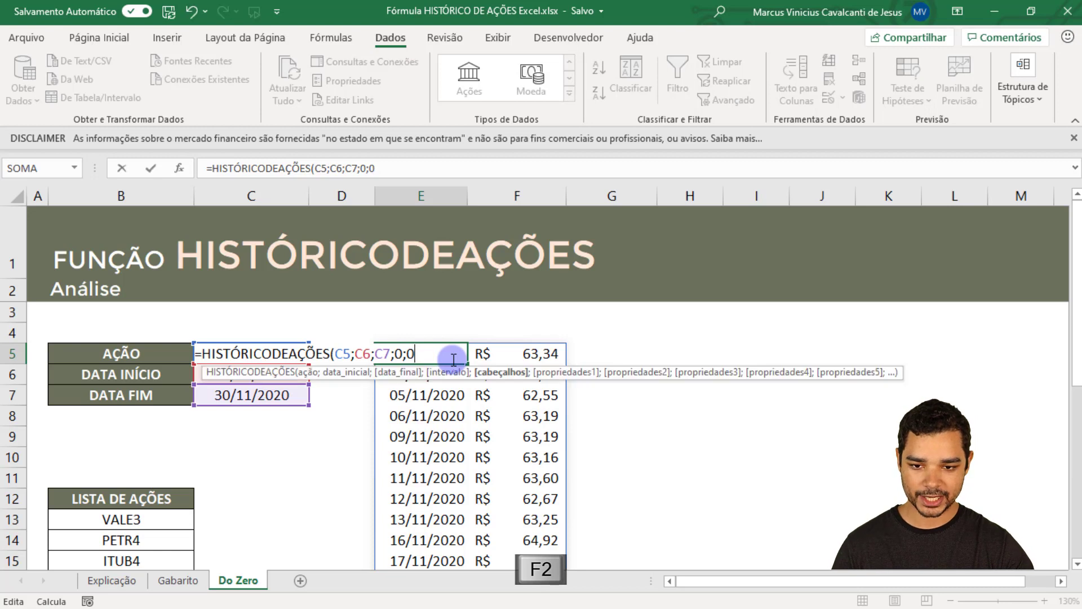
type("1")
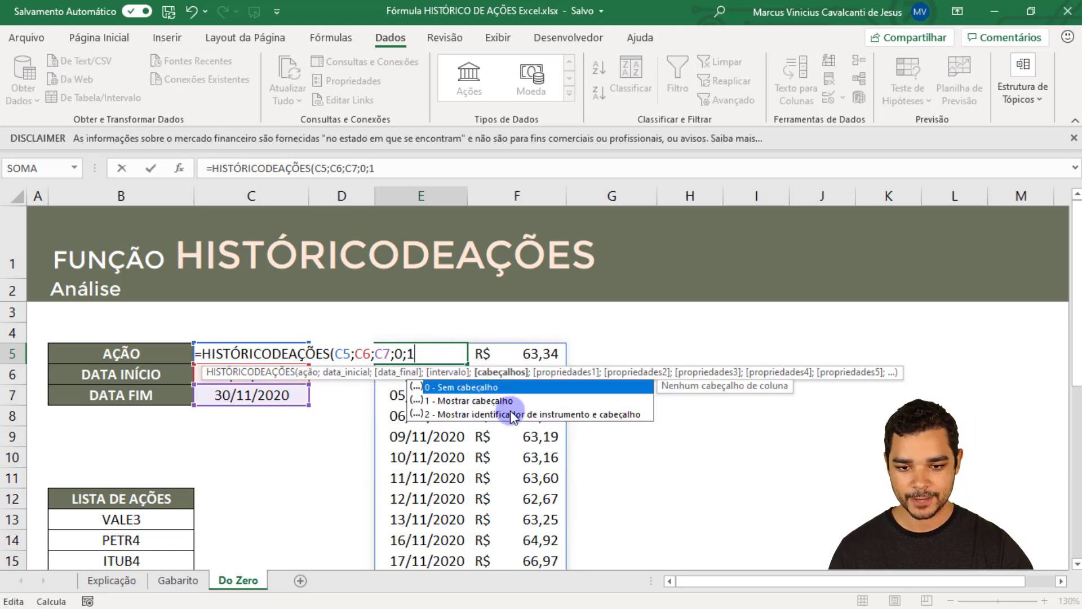
key("Return")
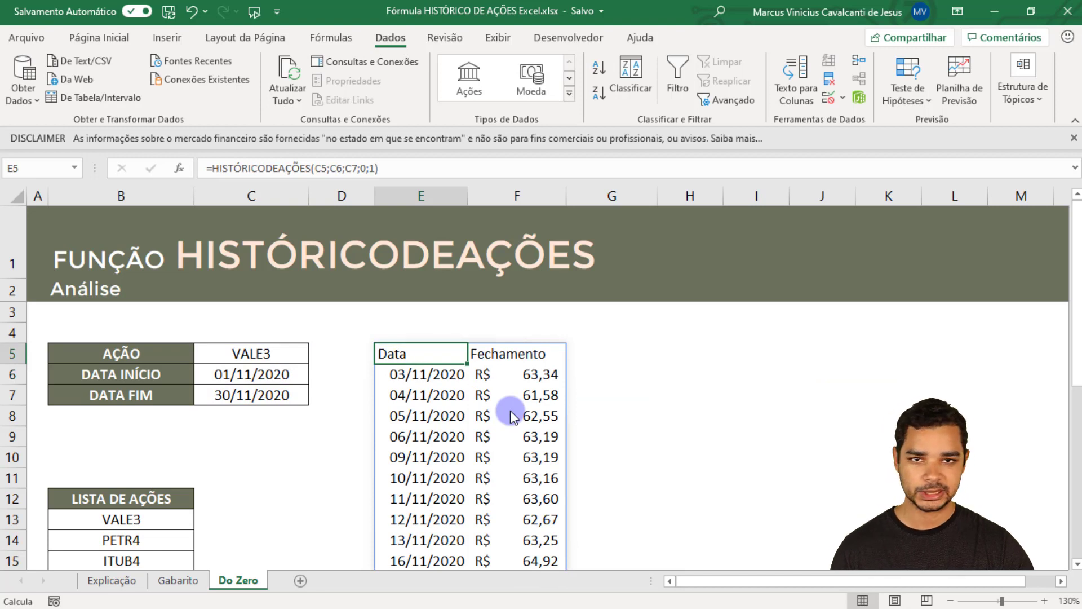
Change the cabeçalhos argument in E5 to 2 (Mostrar identificador de instrumento e cabeçalho) and inspect the first two header rows
key("F2")
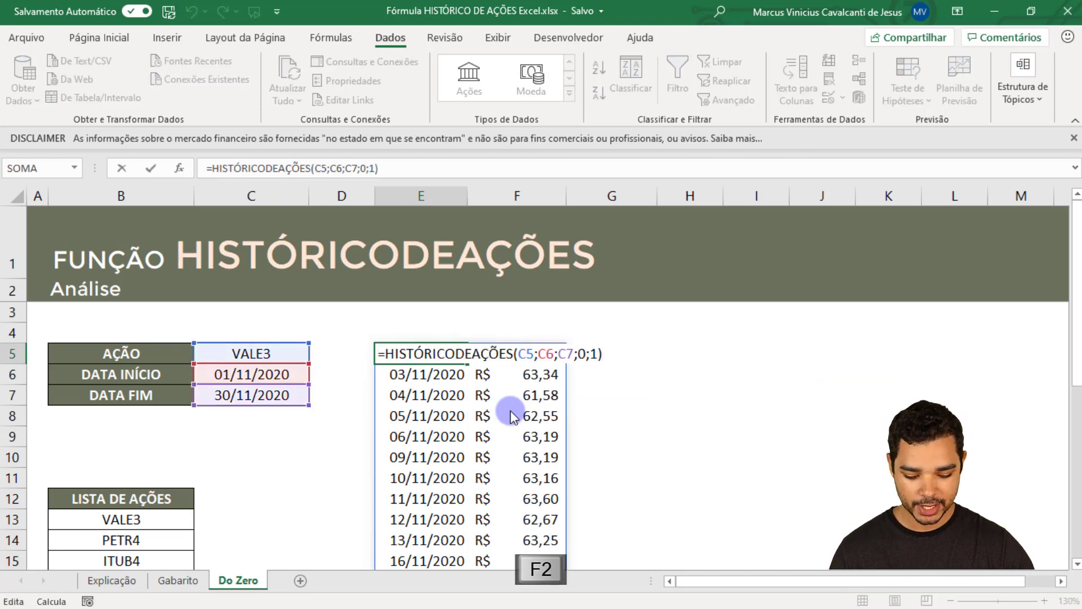
key("BackSpace")
key("BackSpace")
type("2")
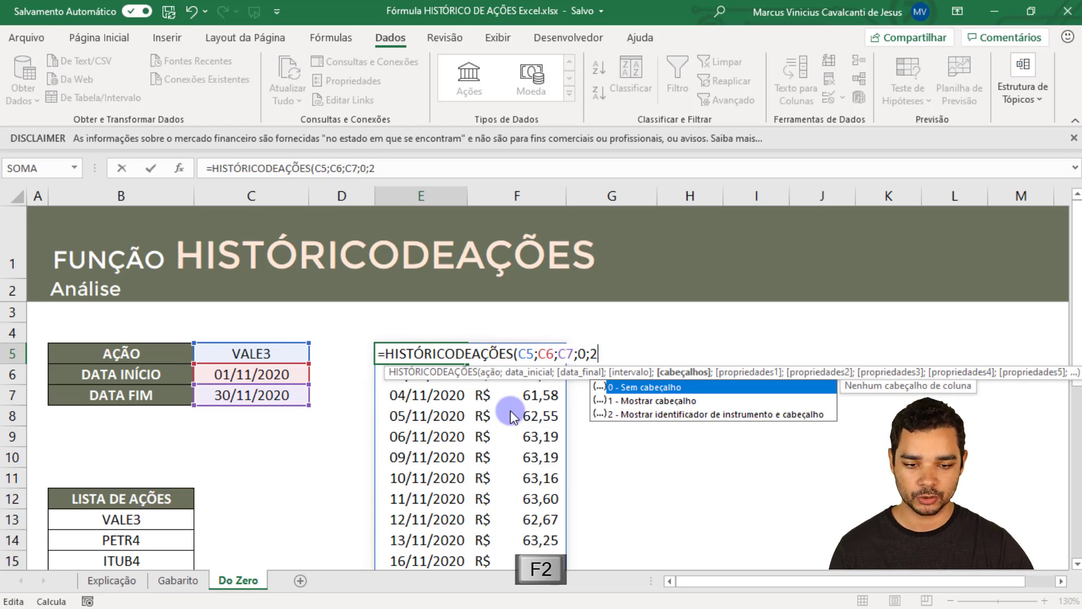
key("Return")
key("Up")
key("Down")
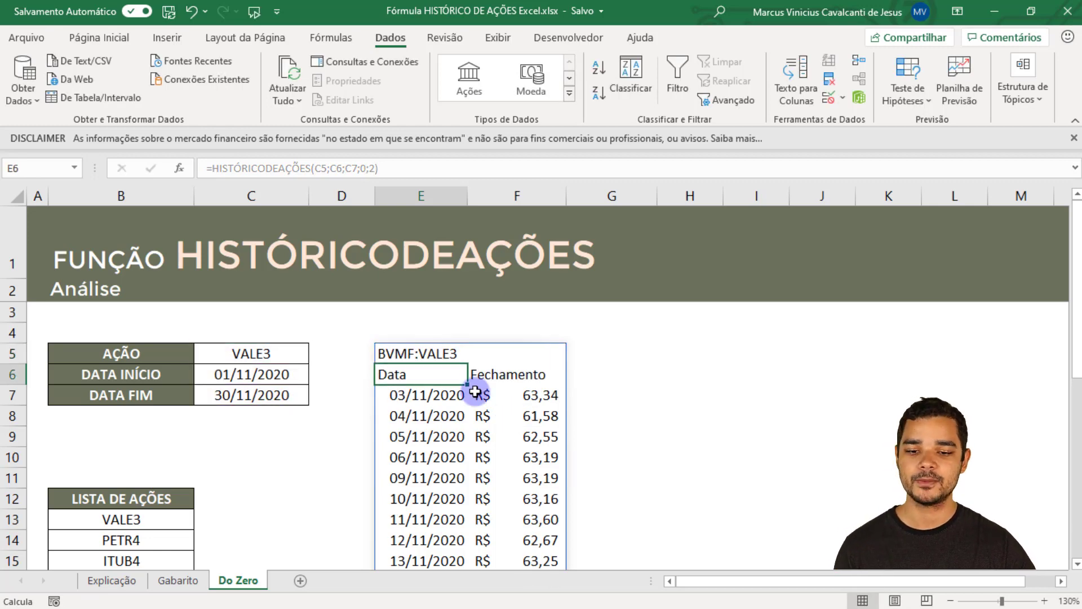
left_click(424, 347)
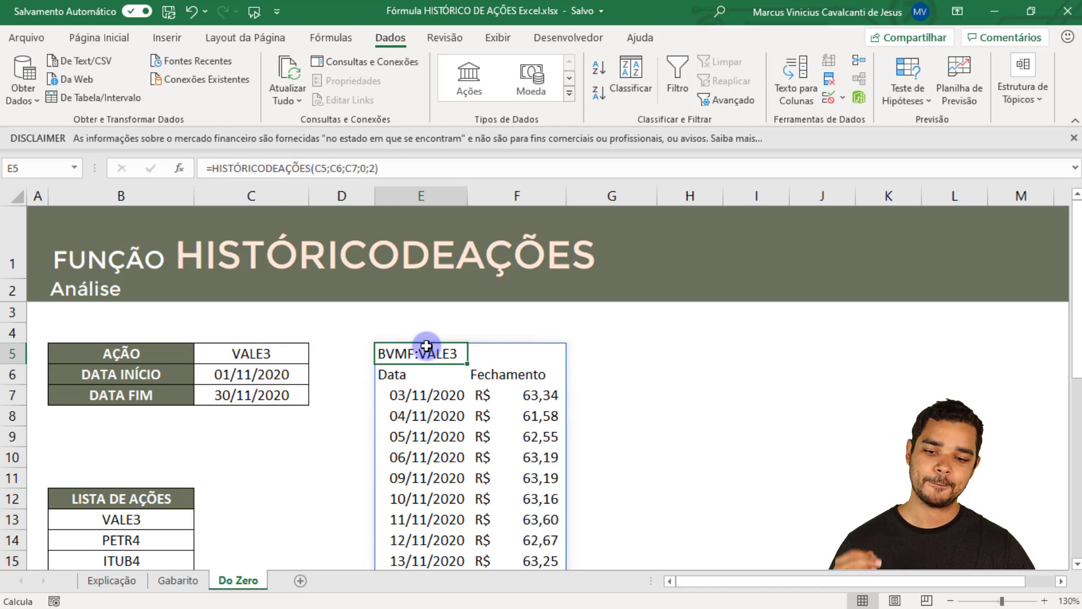
left_click(409, 373)
Set the cabeçalhos argument in E5 back to 1 and add propriedades1 as 2 (Abertura), giving =HISTÓRICODEAÇÕES(C5;C6;C7;0;1;2)
left_click(413, 356)
key("F2")
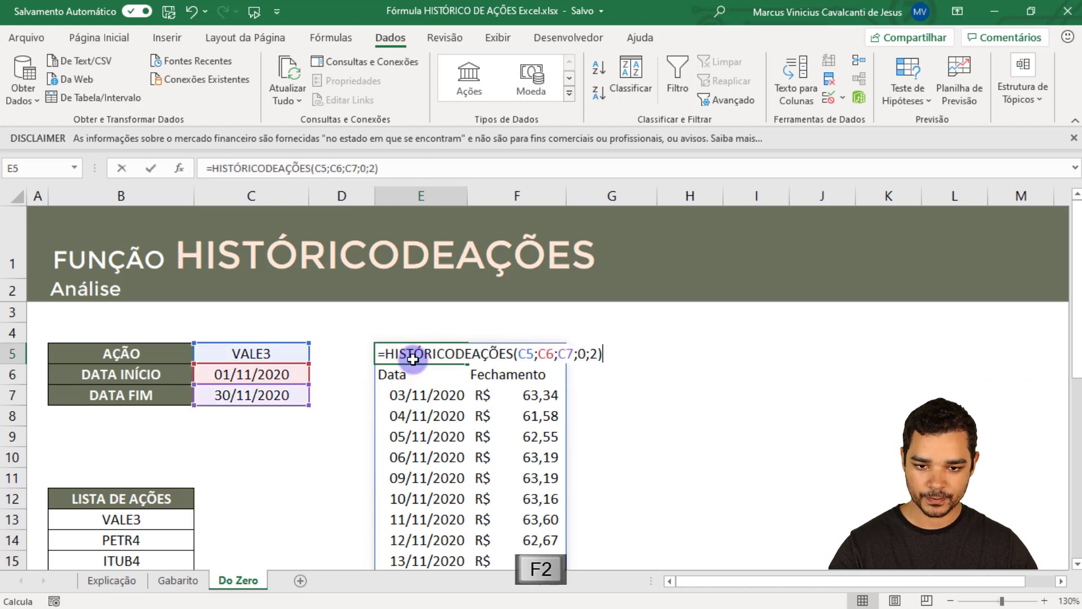
key("BackSpace")
key("BackSpace")
type("1")
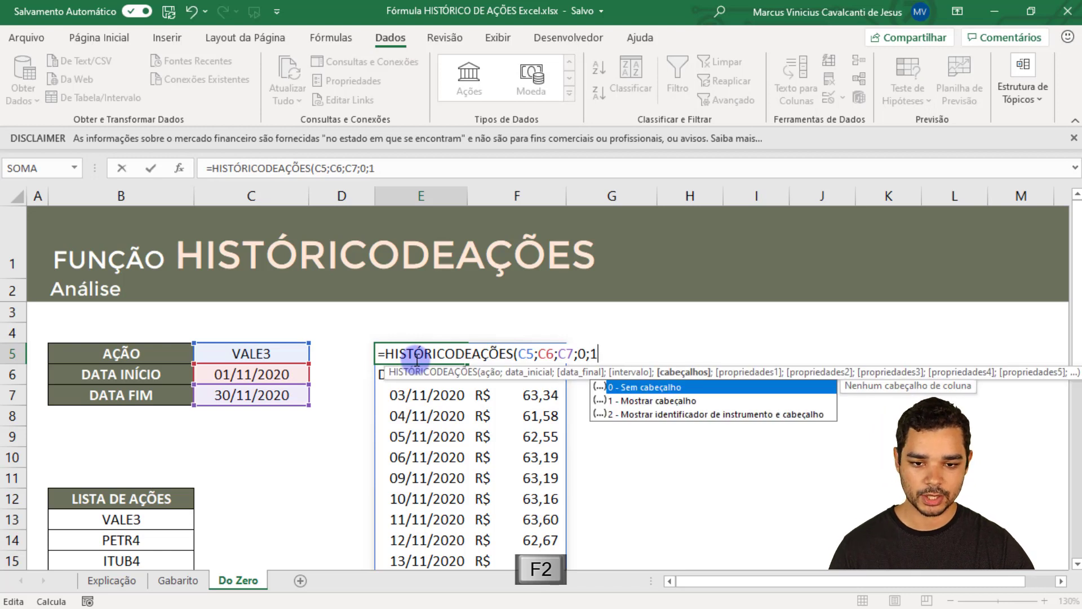
type(";")
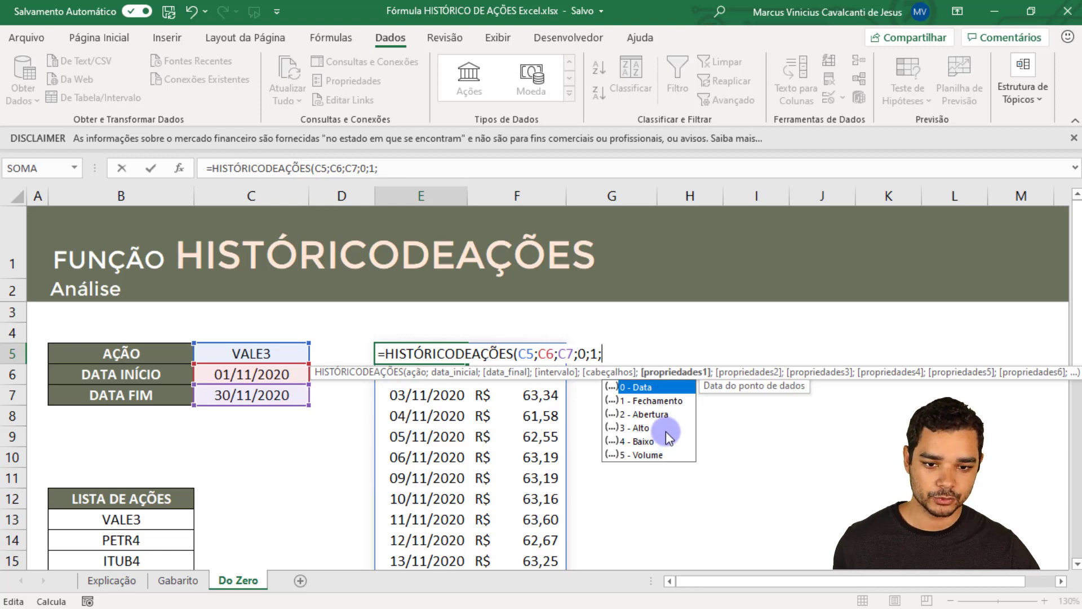
type("2")
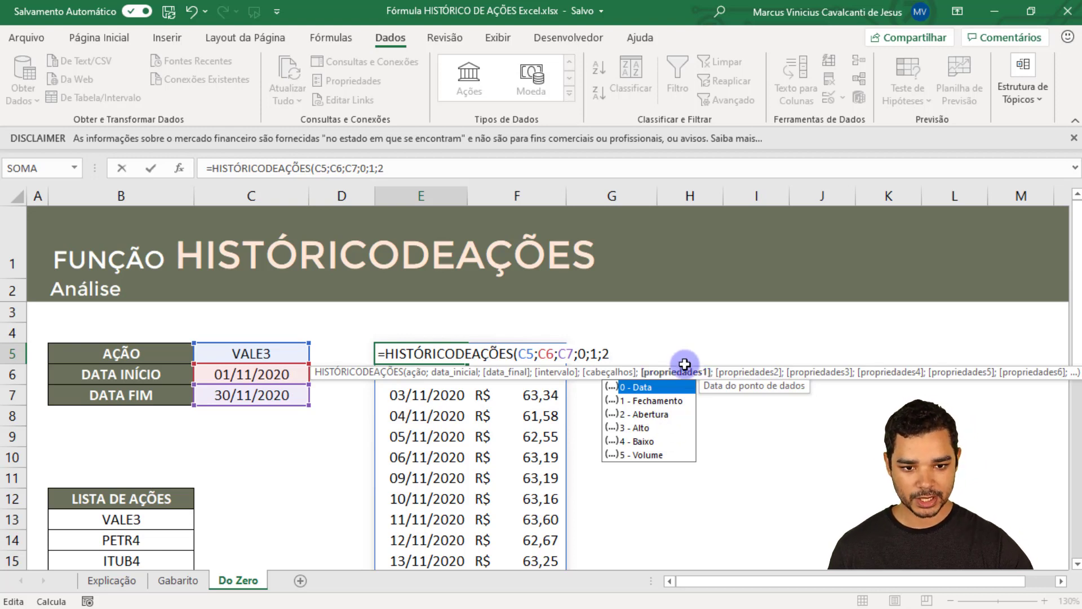
key("Return")
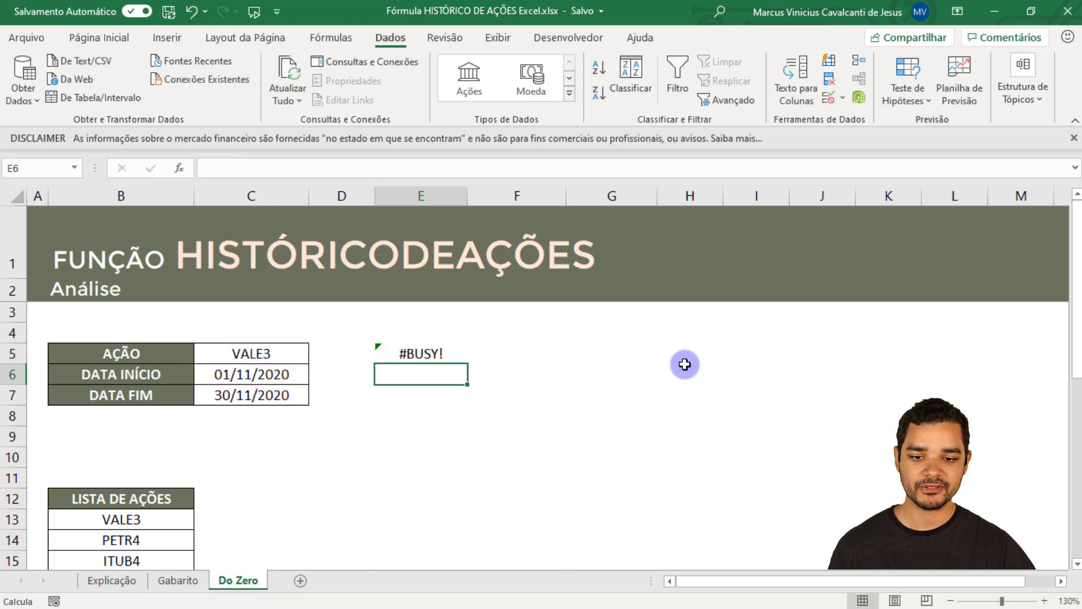
key("Up")
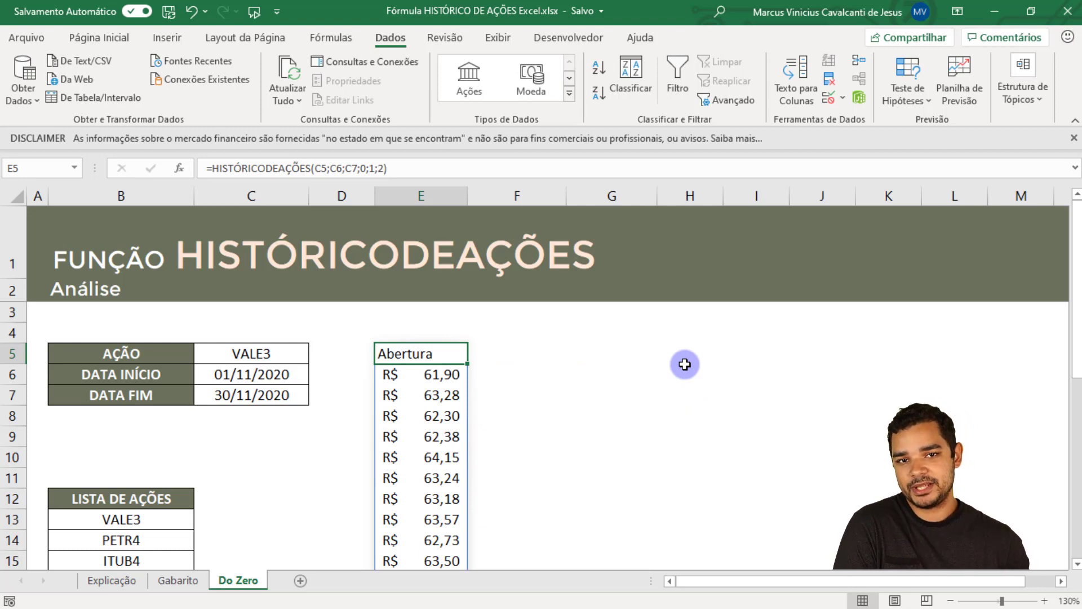
Set the properties in the E5 formula to 0 (Data) and 2 (Abertura), giving =HISTÓRICODEAÇÕES(C5;C6;C7;0;1;0;2)
key("F2")
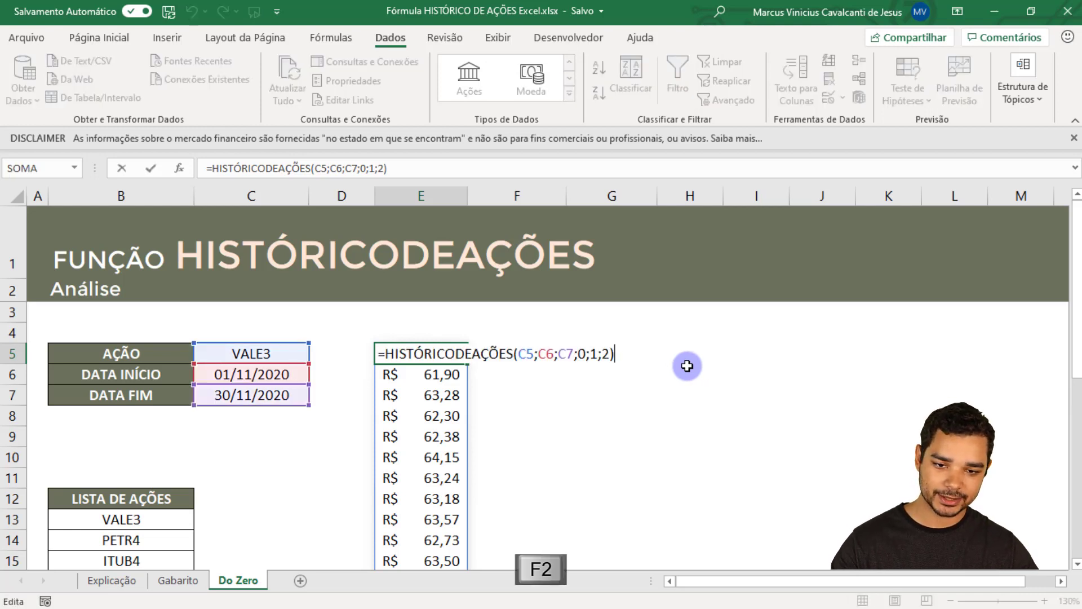
key("BackSpace")
key("Delete")
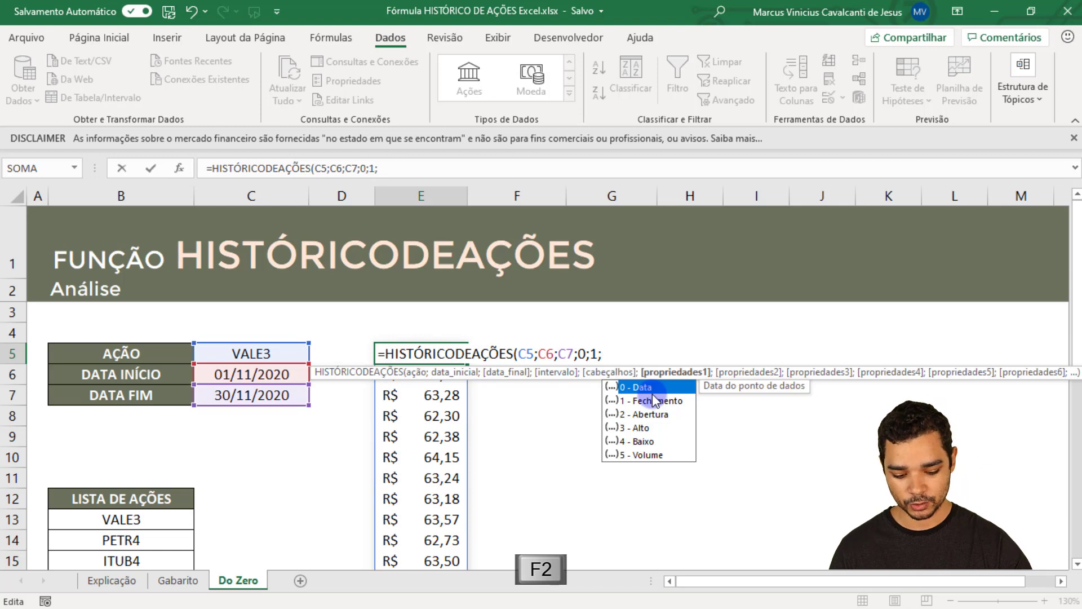
type("0;")
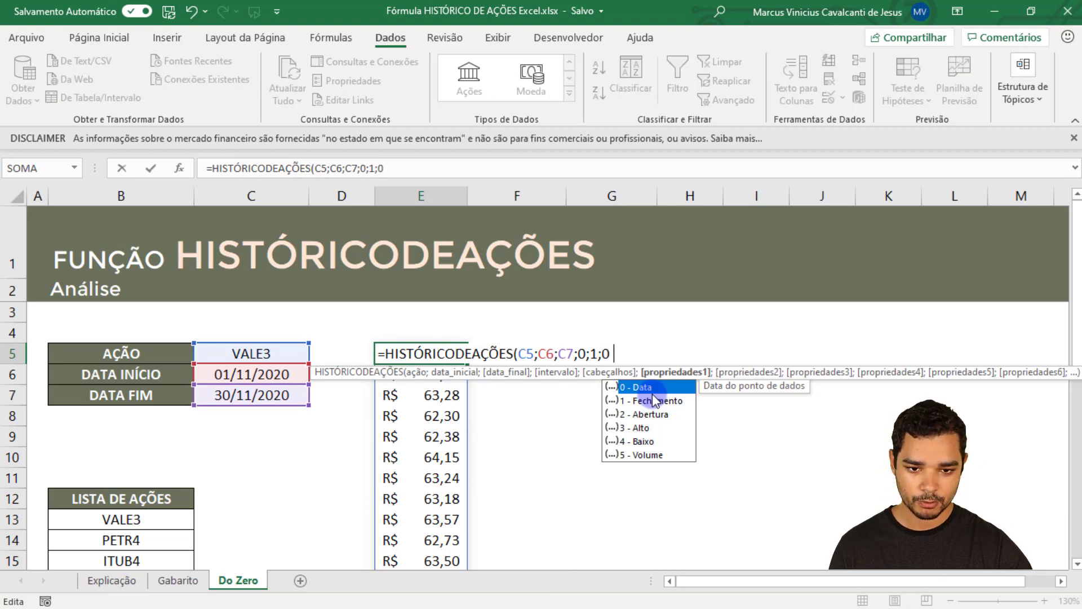
type("2")
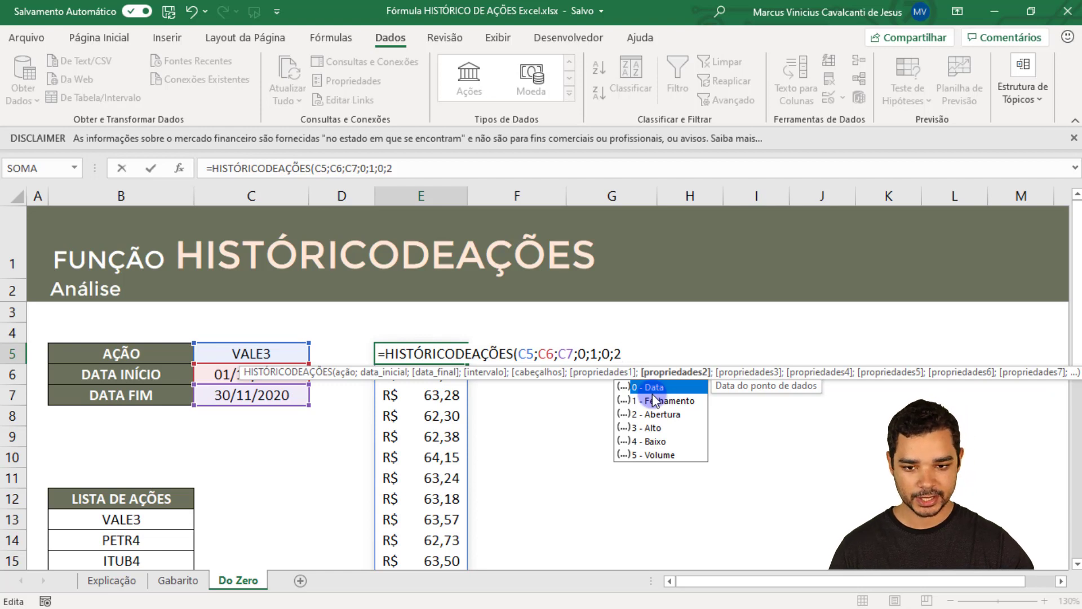
key("Return")
key("Up")
key("Right")
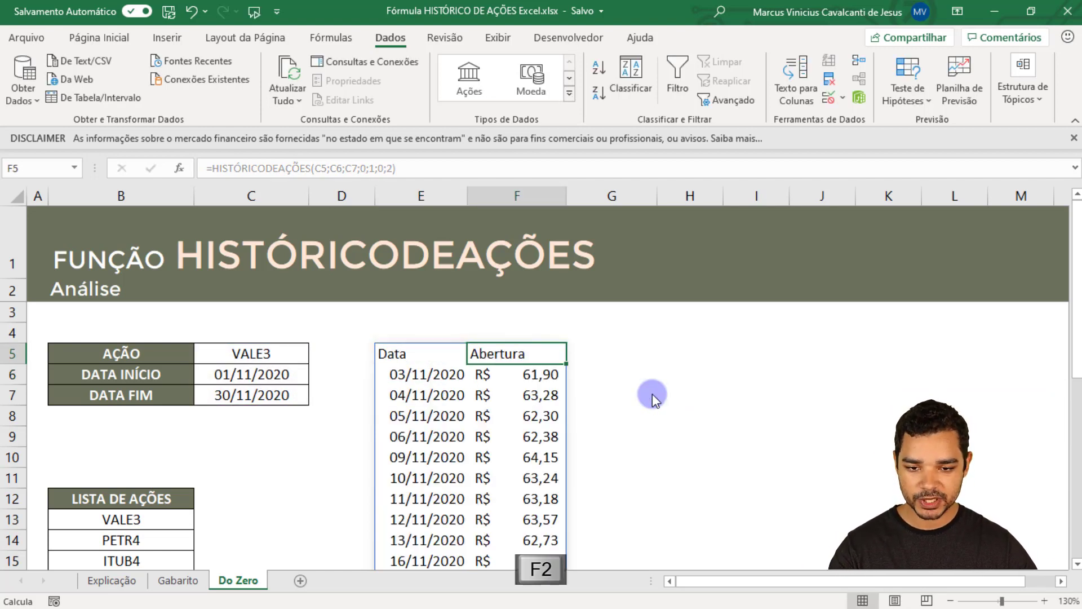
Set the second property in the E5 formula to 1 (Fechamento) and add 2 (Abertura) as the third
key("F2")
key("Escape")
key("Left")
key("F2")
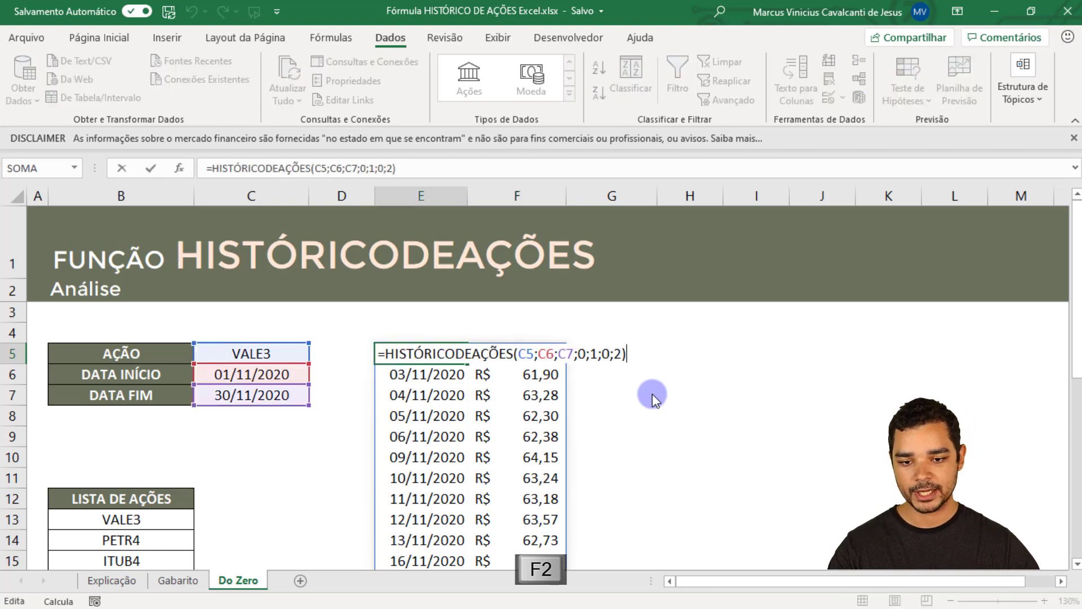
key("BackSpace")
key("BackSpace")
key("BackSpace")
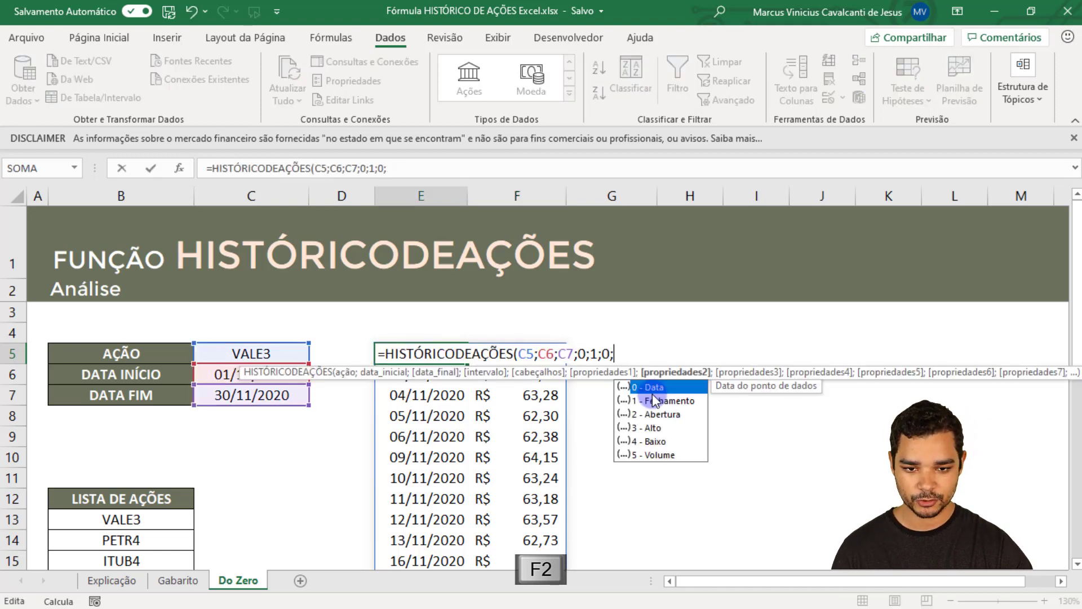
type(";")
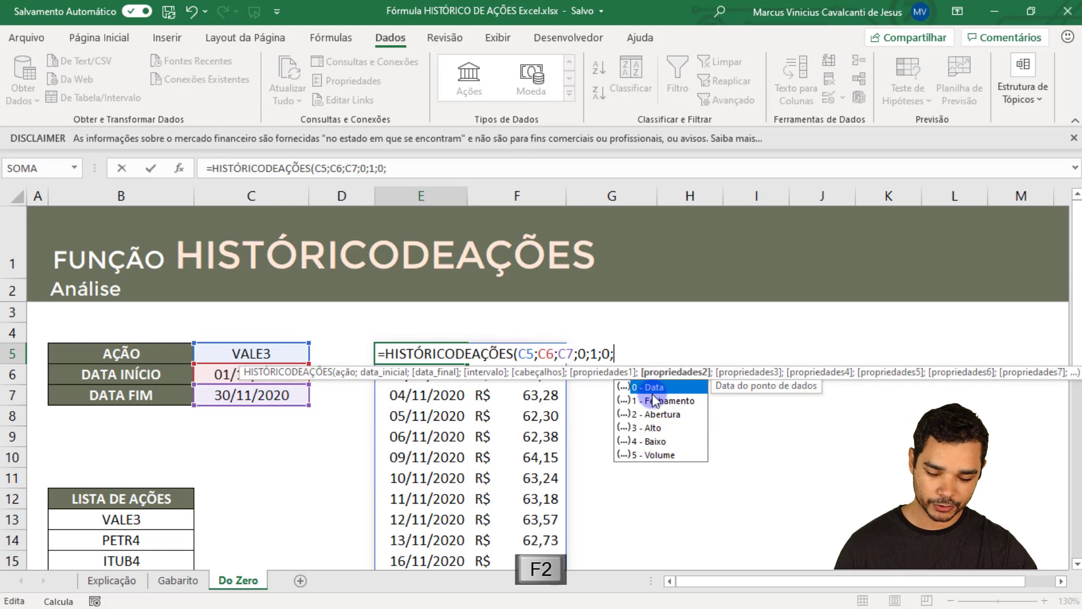
type("1")
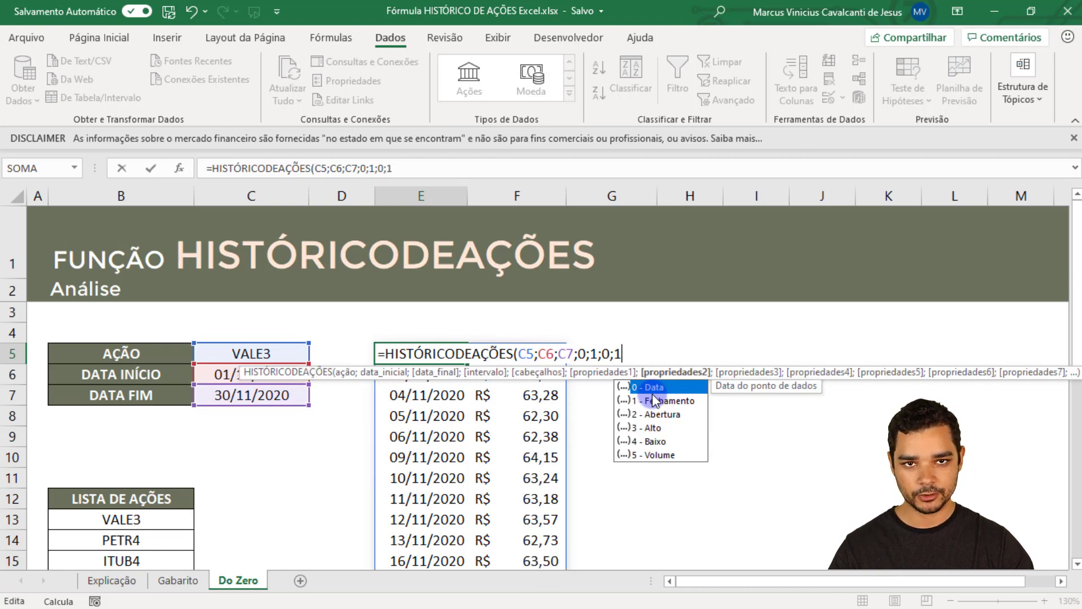
type(";")
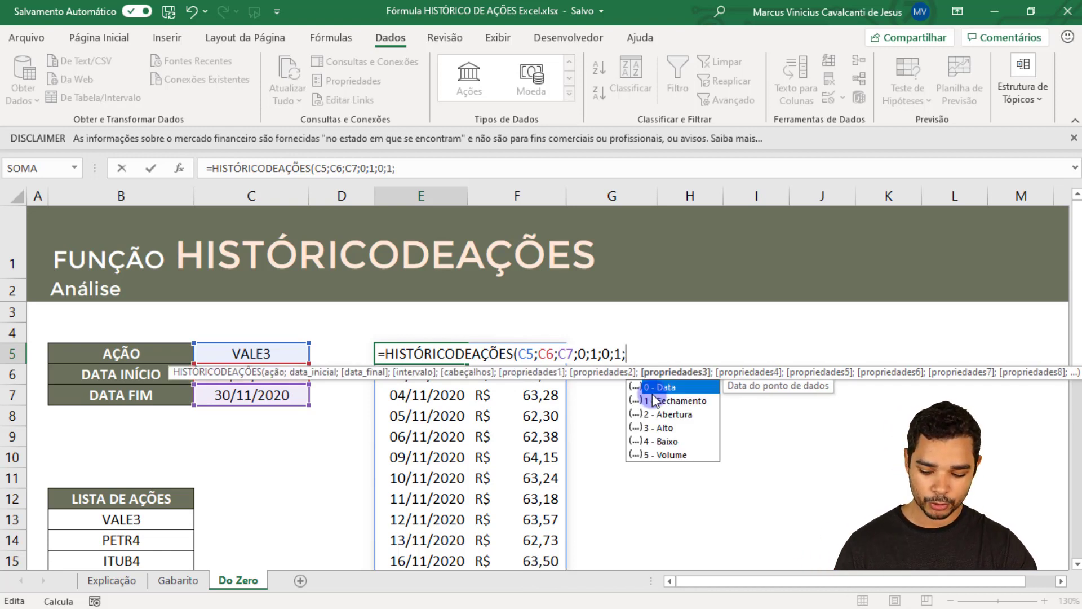
type("2")
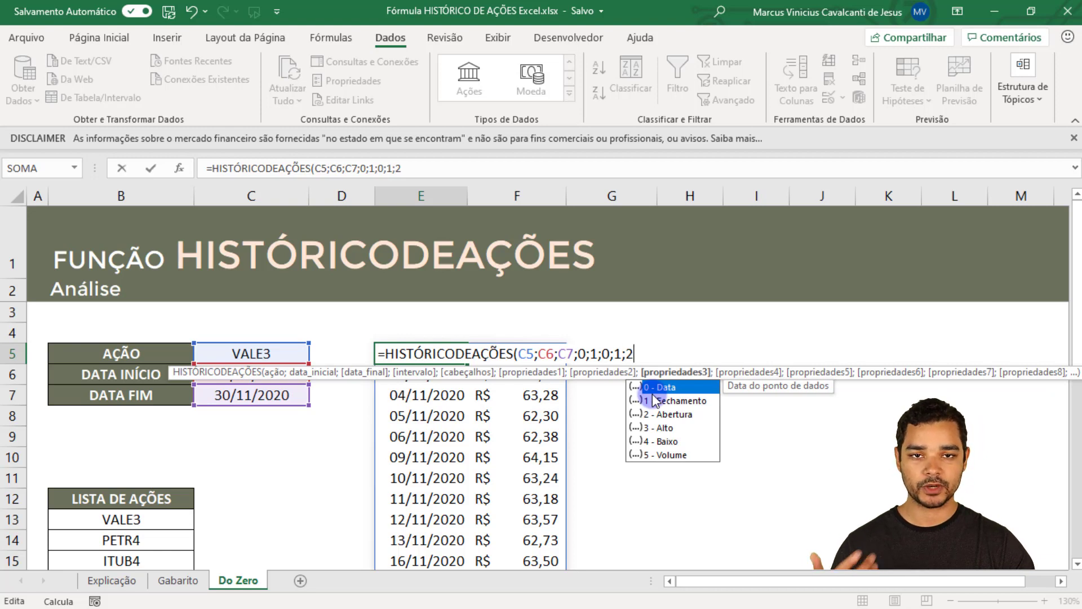
Add properties 3 (Alto), 4 (Baixo) and 5 (Volume) to the E5 formula, giving =HISTÓRICODEAÇÕES(C5;C6;C7;0;1;0;1;2;3;4;5)
type(";")
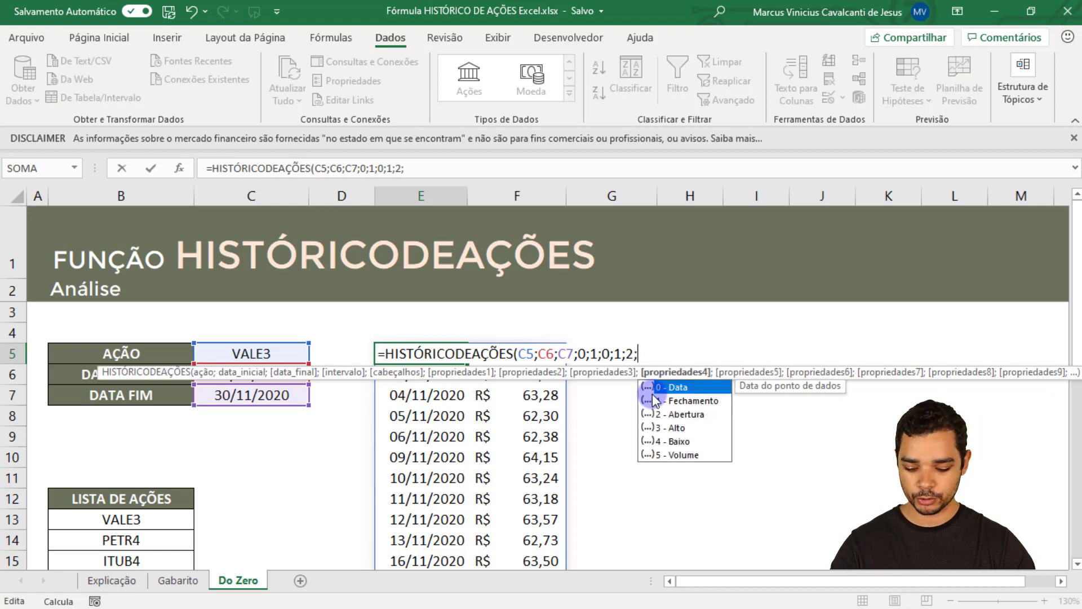
type("3")
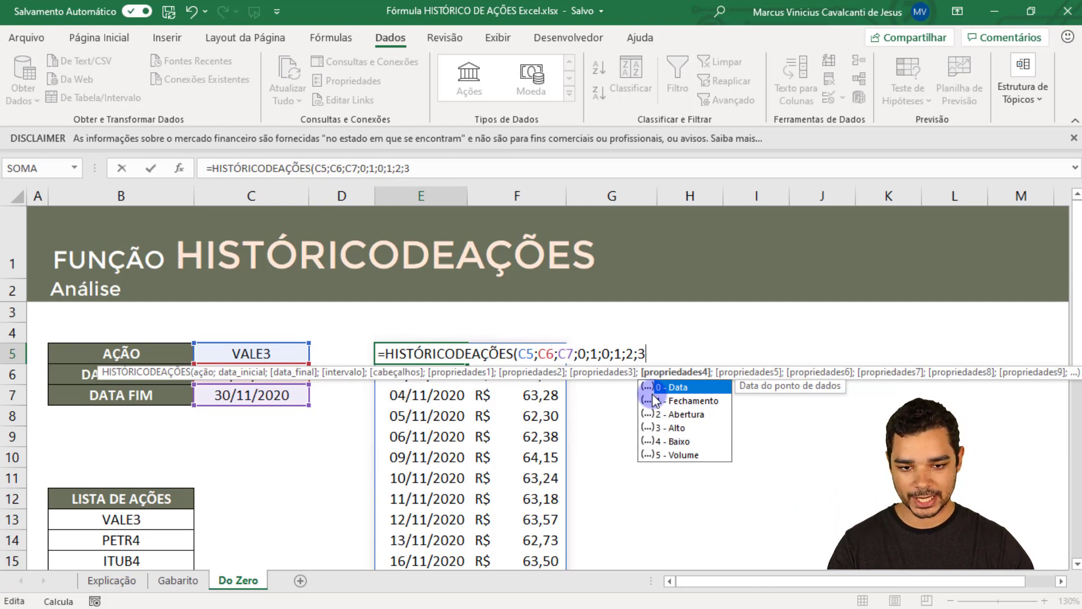
type(";3")
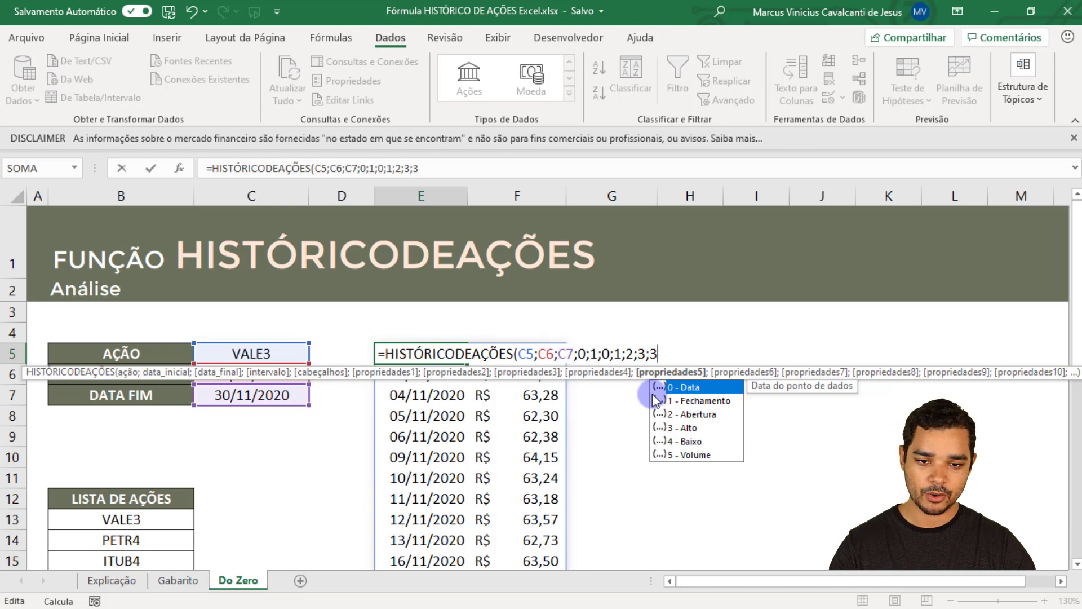
key("BackSpace")
type("4")
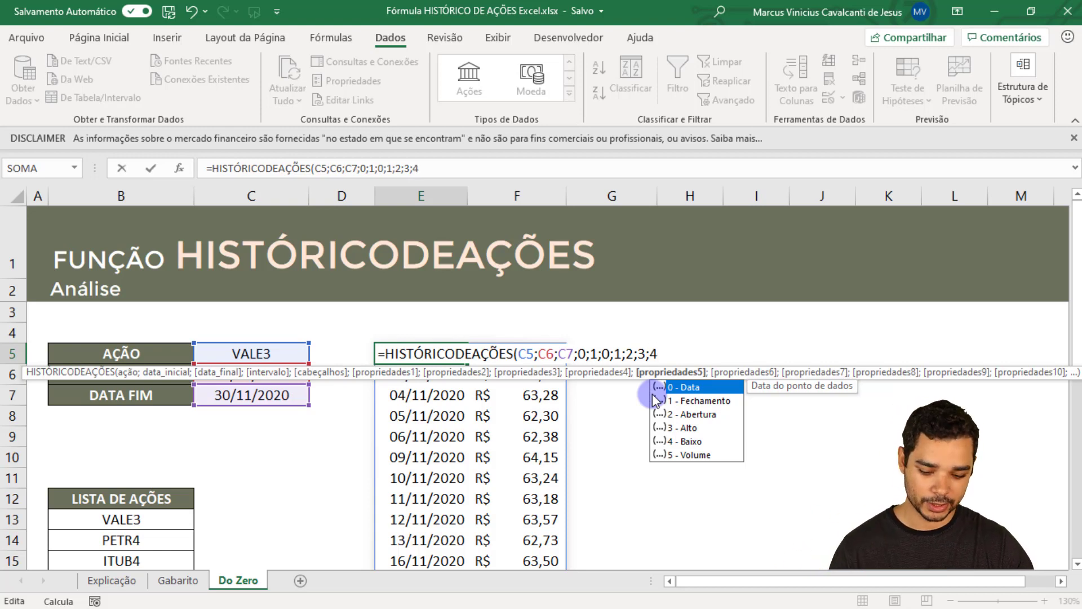
type(";")
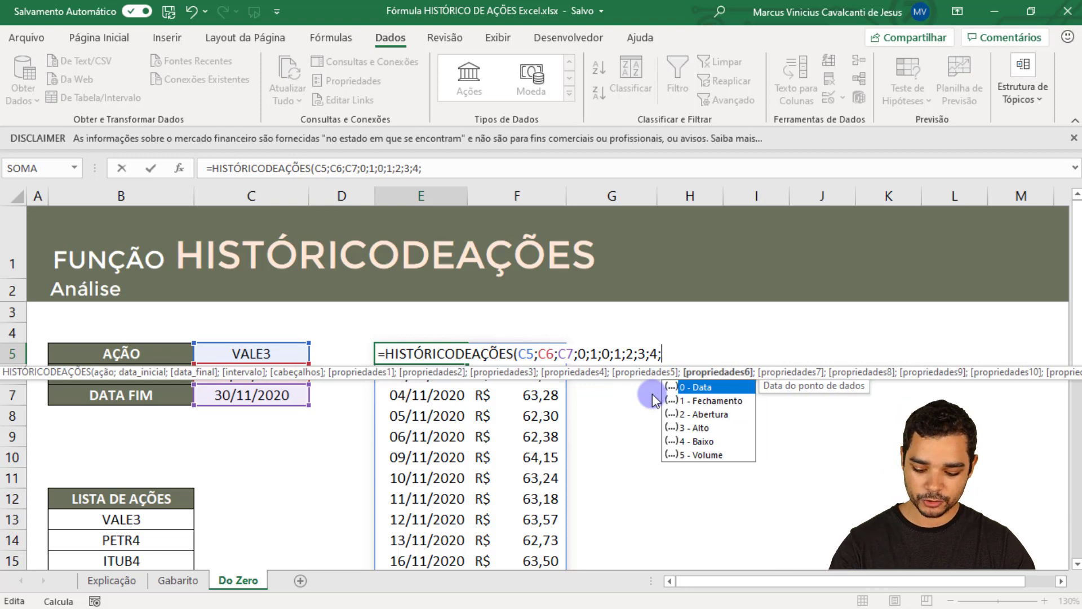
type("5")
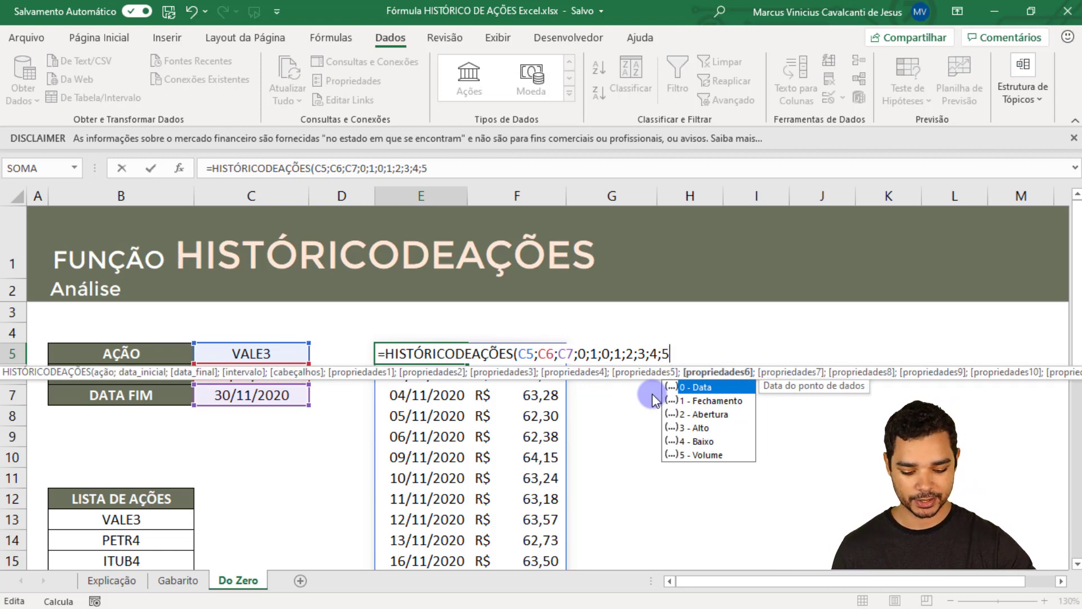
type(")")
key("Return")
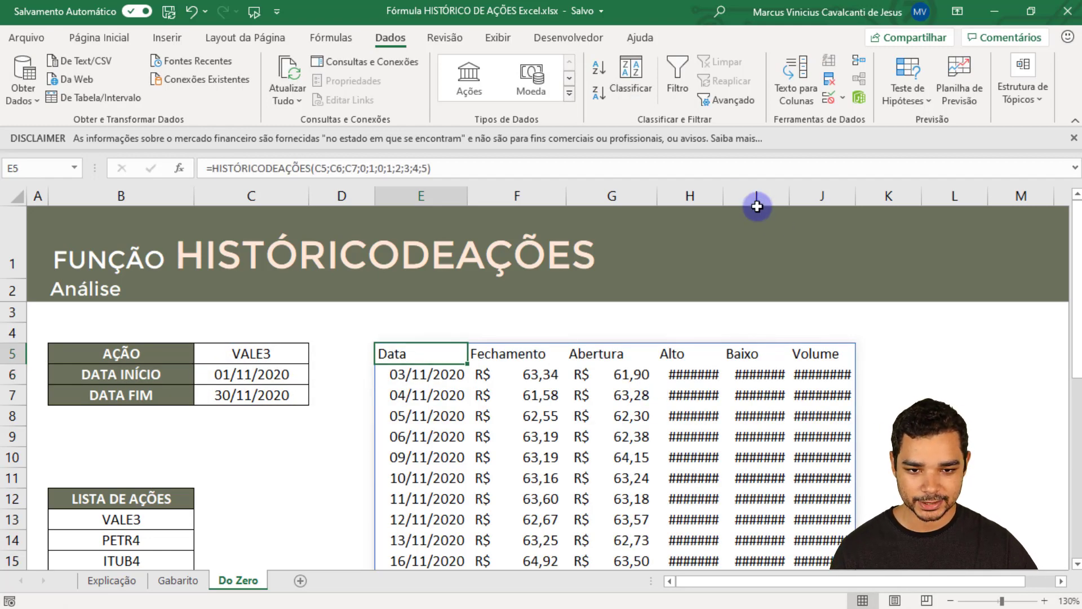
Widen columns H to J together to fit the Alto, Baixo and Volume values
left_click_drag(700, 192, 823, 196)
left_click_drag(723, 195, 738, 197)
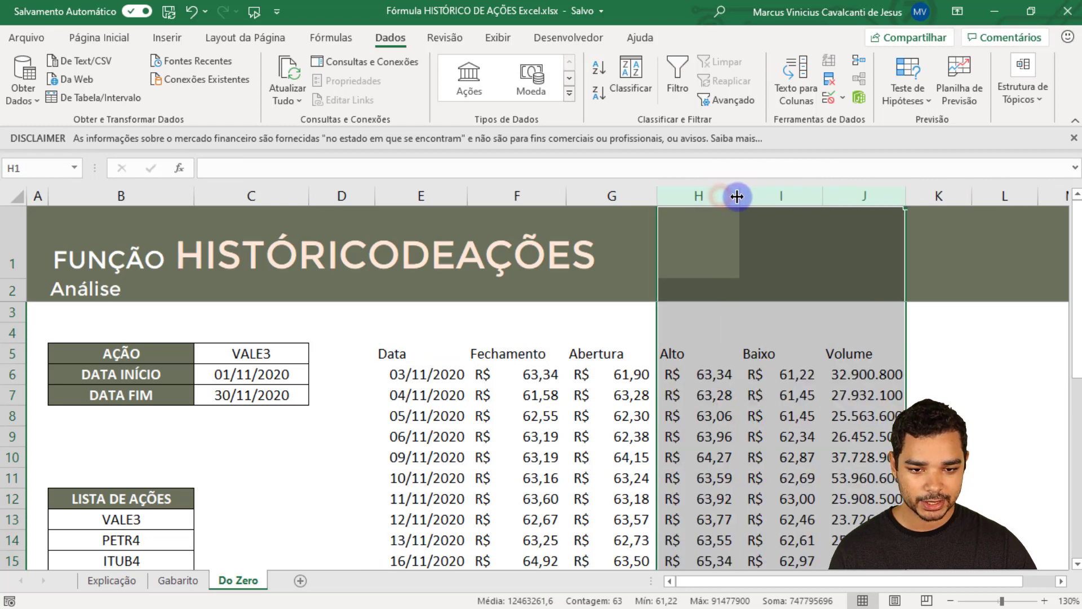
left_click(880, 374)
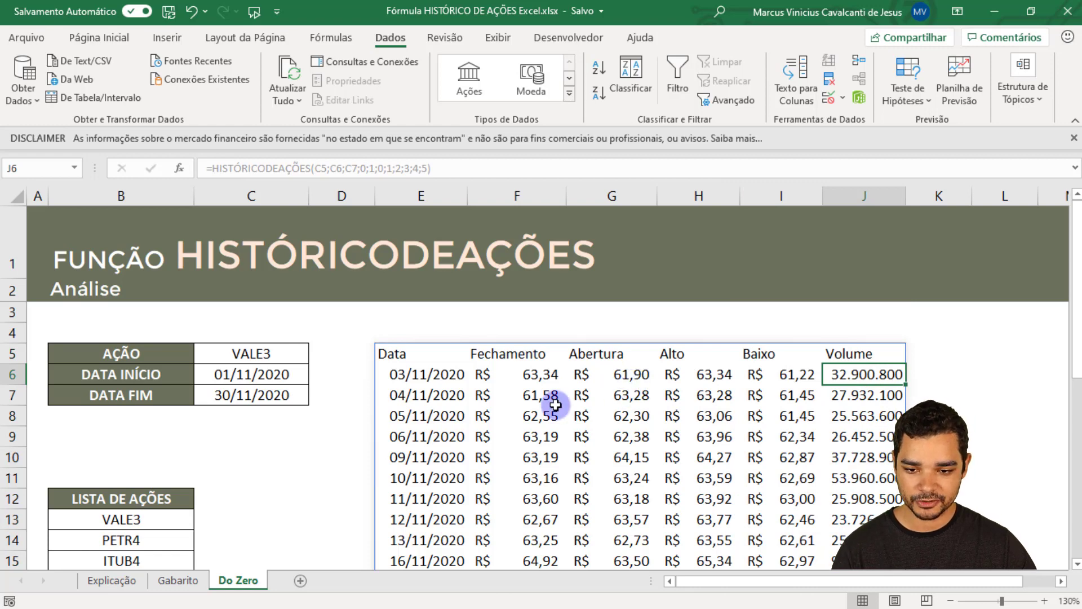
Review the property explanations on the Explicação sheet and examine the Fechamento, Abertura, Alto and Baixo columns on the Do Zero sheet
left_click(111, 581)
scroll(233, 392, "down", 1)
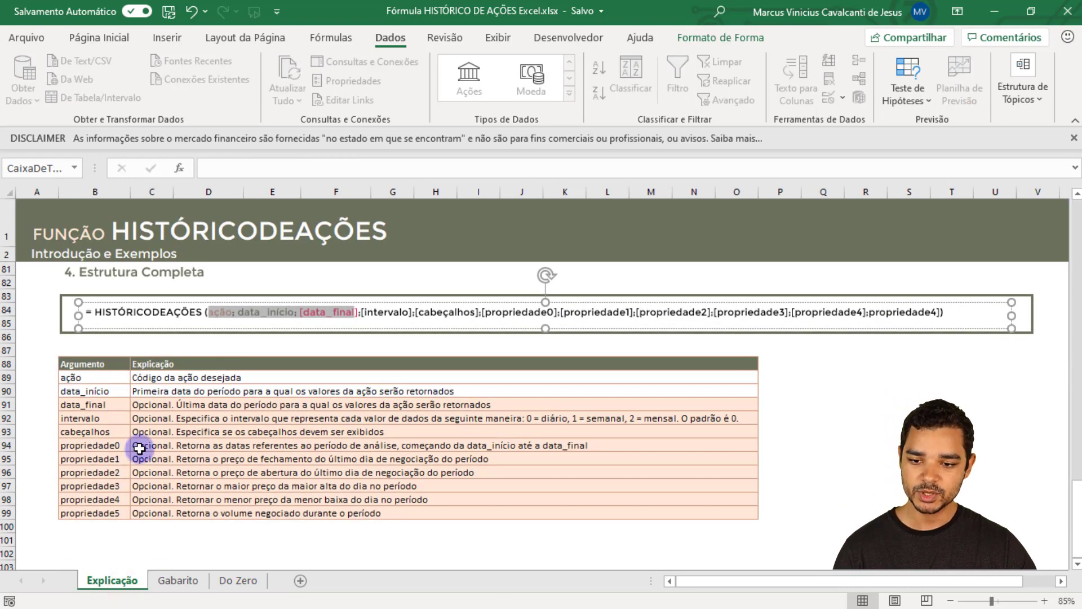
left_click_drag(151, 458, 175, 490)
left_click(163, 404)
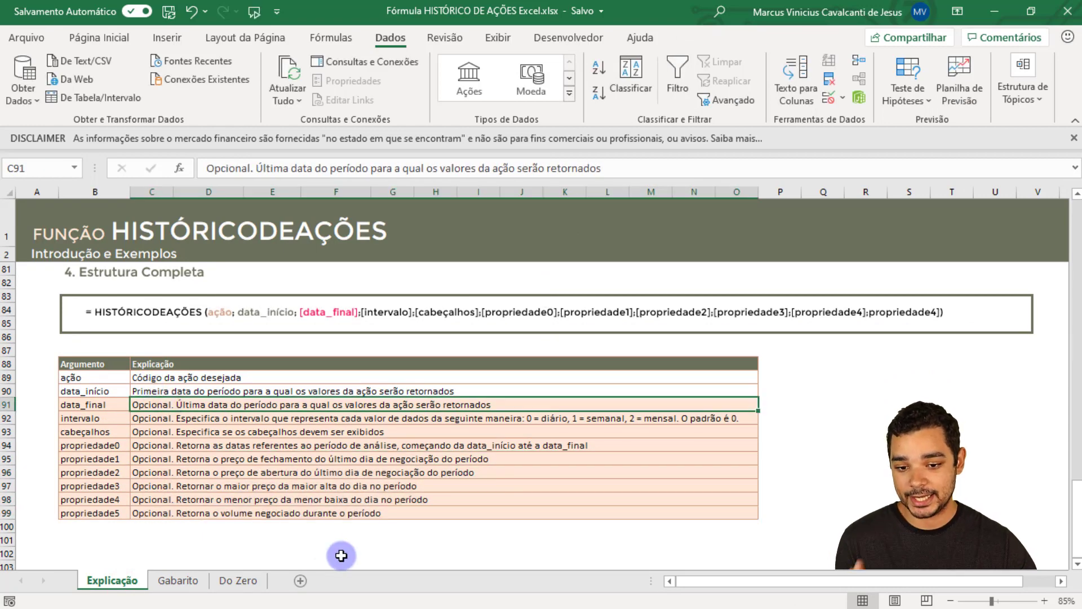
left_click(236, 580)
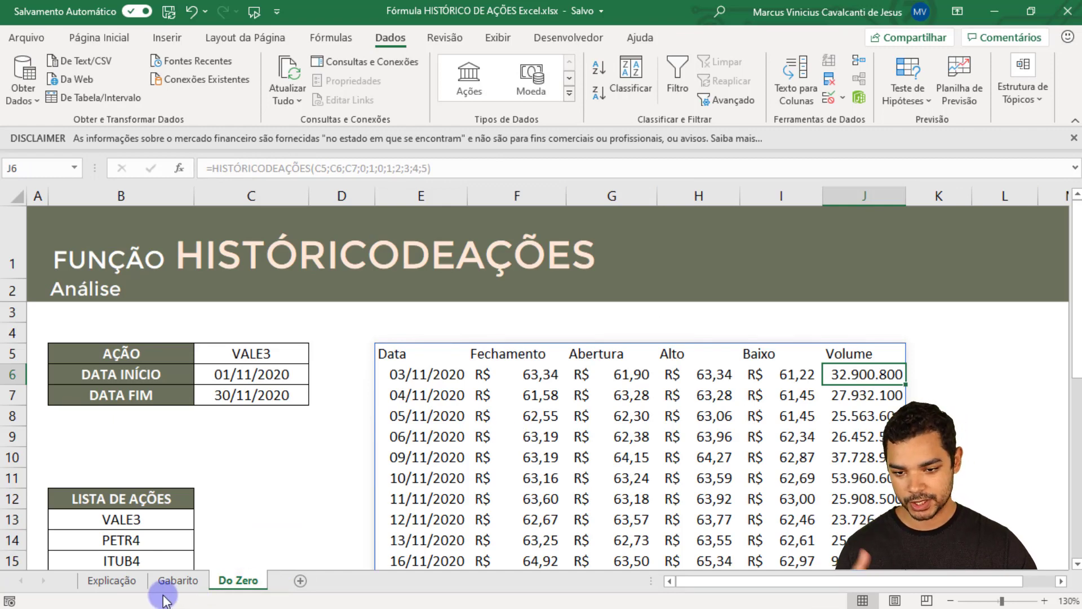
left_click(104, 580)
left_click(234, 580)
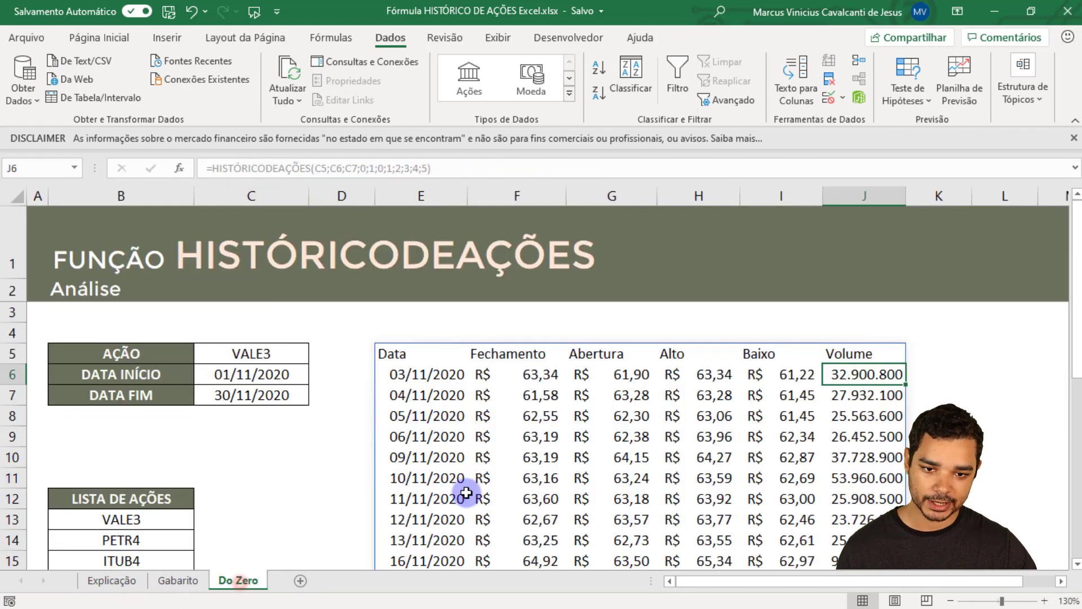
left_click(617, 353)
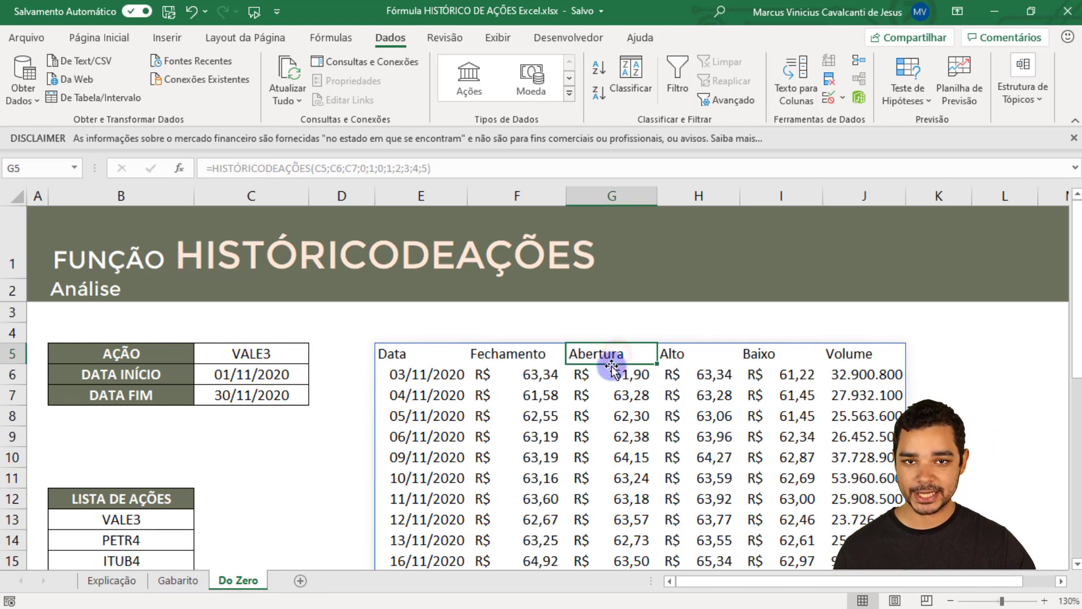
left_click(537, 359)
left_click(588, 366)
left_click(669, 367)
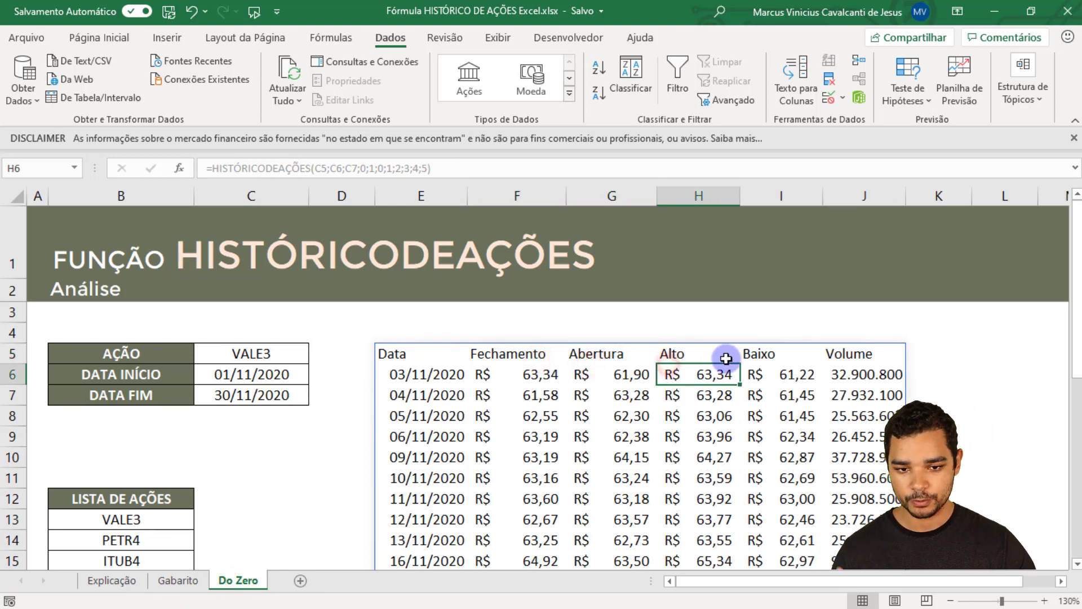
left_click(791, 355)
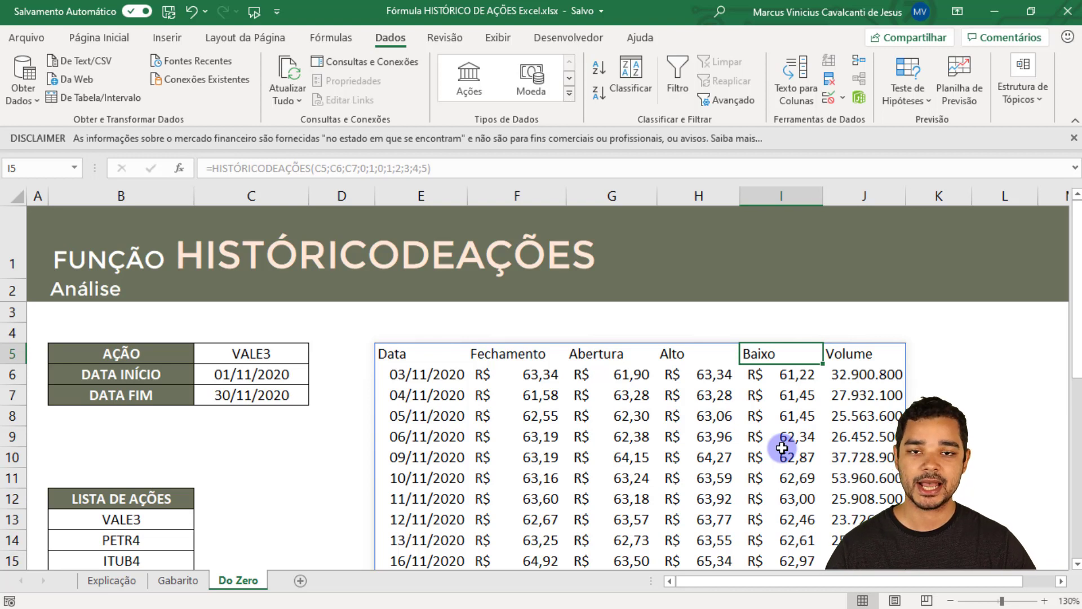
Remove the interval, header and property arguments from the E5 formula, leaving =HISTÓRICODEAÇÕES(C5;C6;C7)
key("Left")
key("Left")
key("Left")
key("Left")
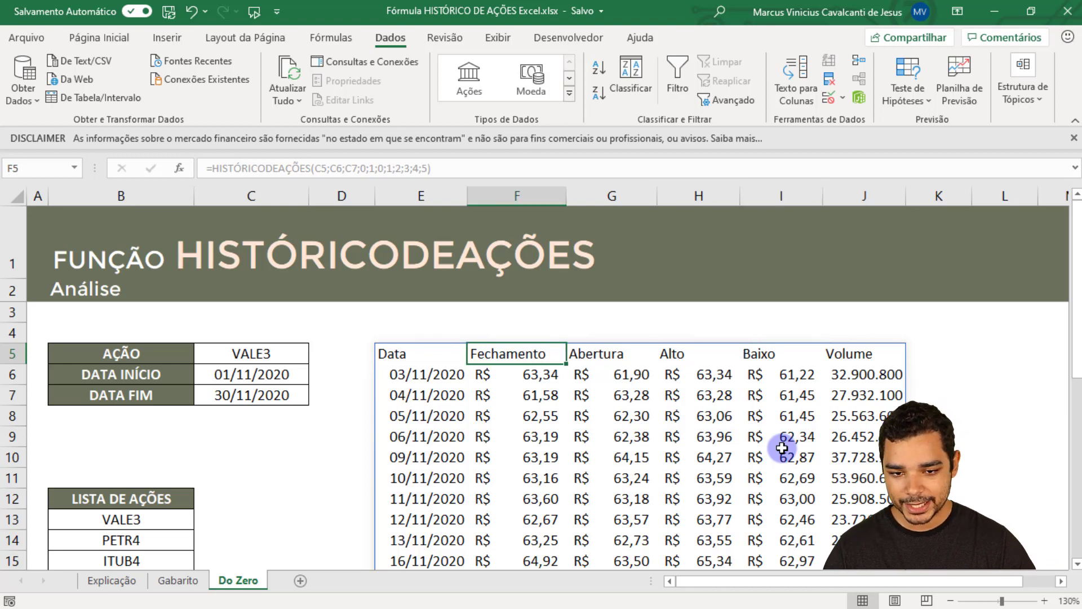
key("F2")
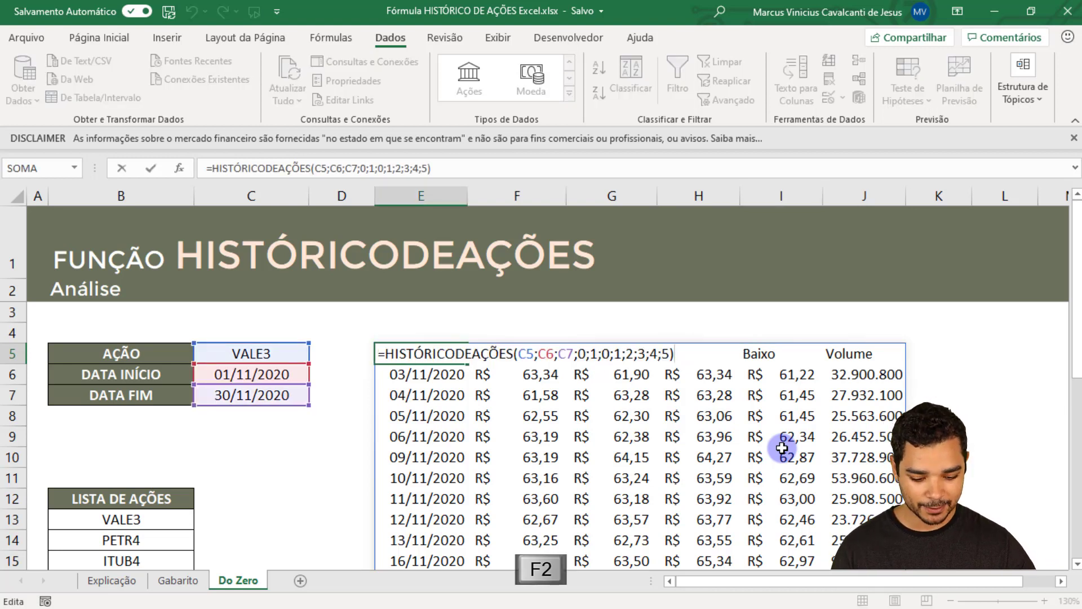
key("BackSpace")
key("BackSpace")
key("BackSpace")
key("BackSpace")
key("BackSpace")
key("BackSpace")
key("BackSpace")
key("BackSpace")
key("BackSpace")
key("BackSpace")
key("BackSpace")
key("BackSpace")
key("BackSpace")
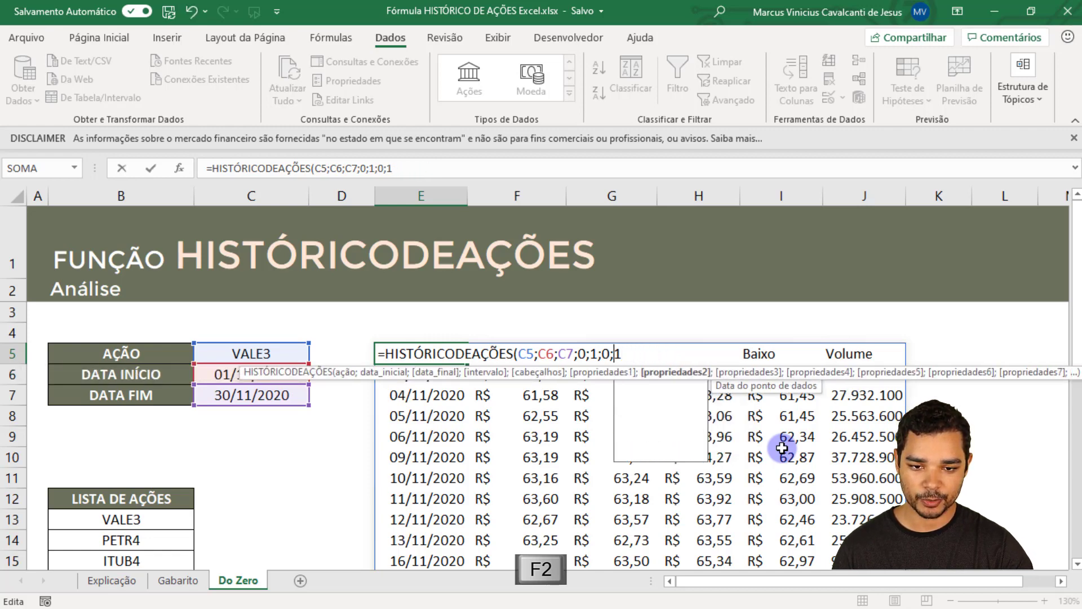
key("BackSpace")
key("BackSpace")
key("BackSpace")
key("BackSpace")
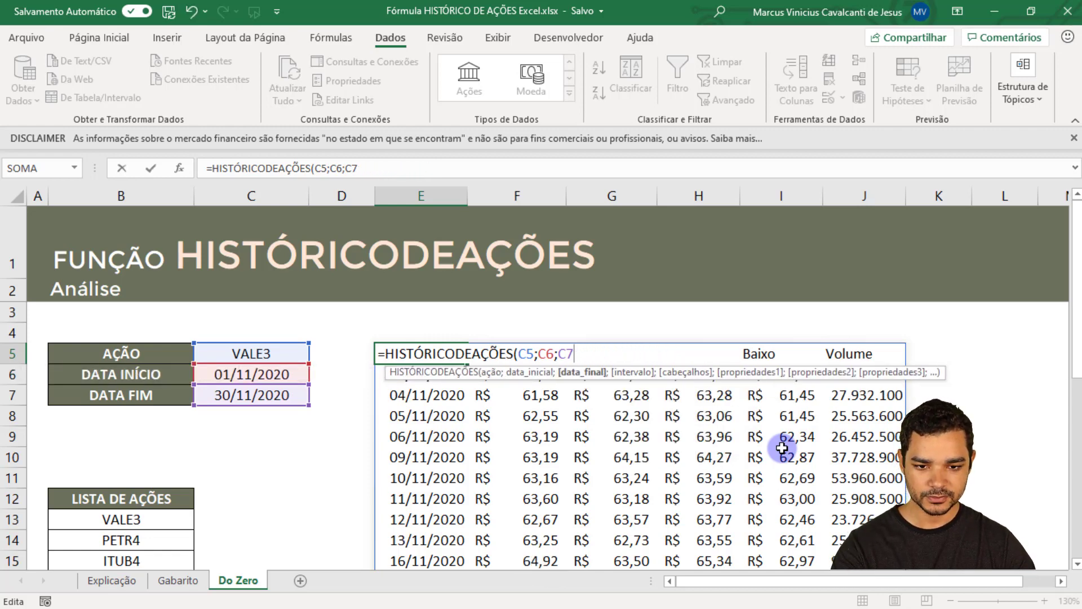
type(")")
key("Return")
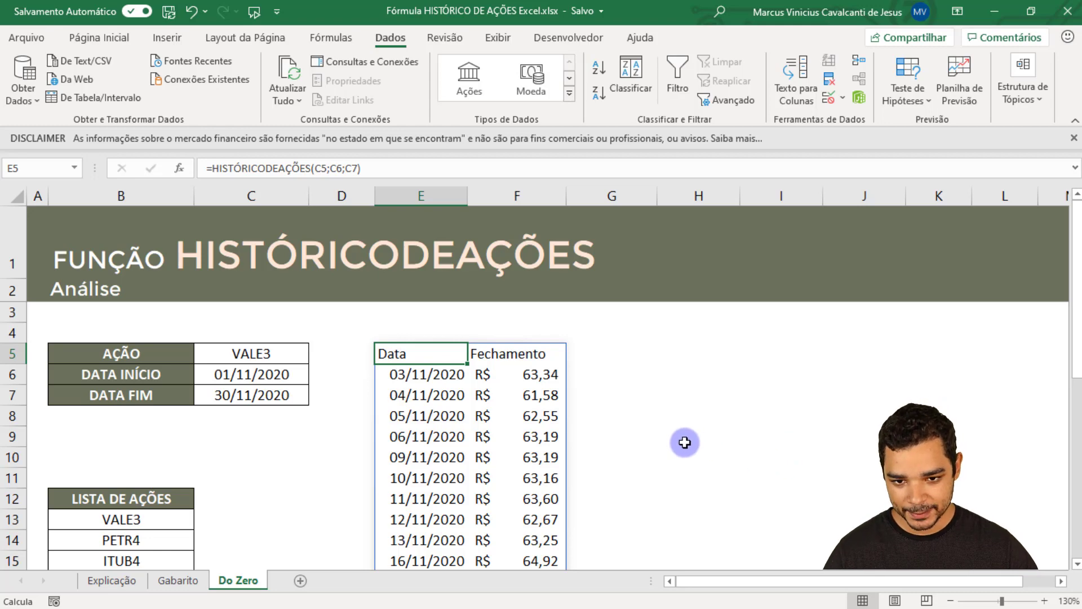
Check the model chart on the Gabarito sheet and insert a 2D line chart of the whole Data and Fechamento range on Do Zero
scroll(671, 440, "down", 1, "ctrl")
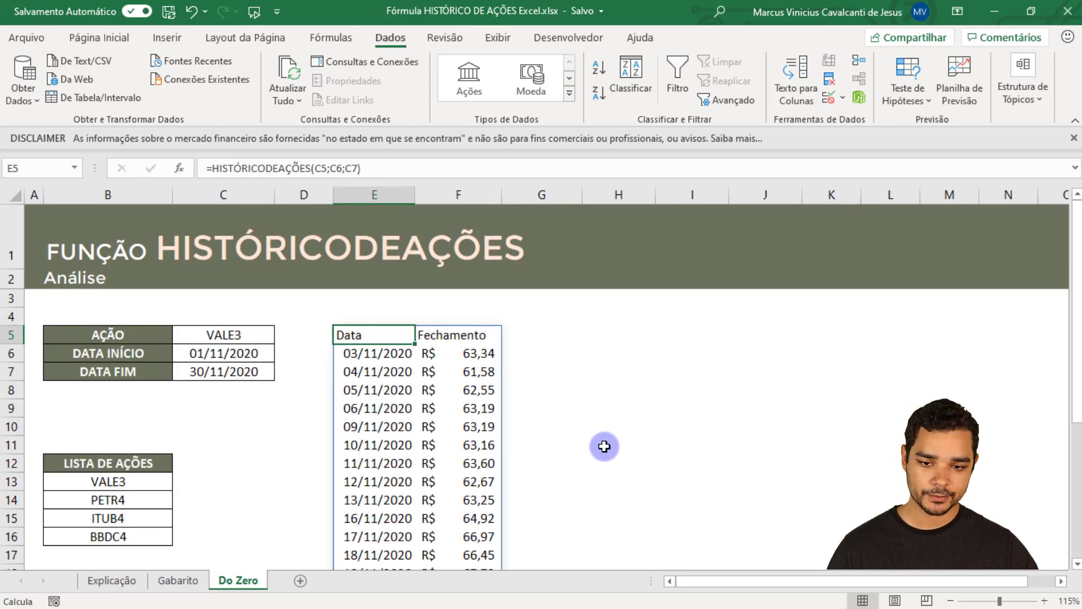
left_click(192, 582)
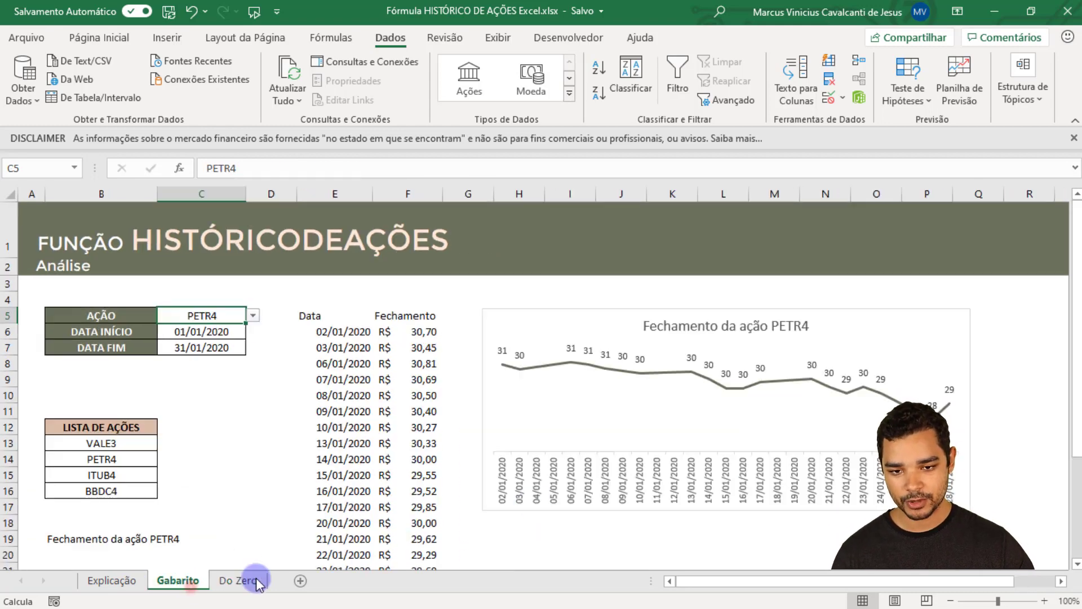
left_click(239, 586)
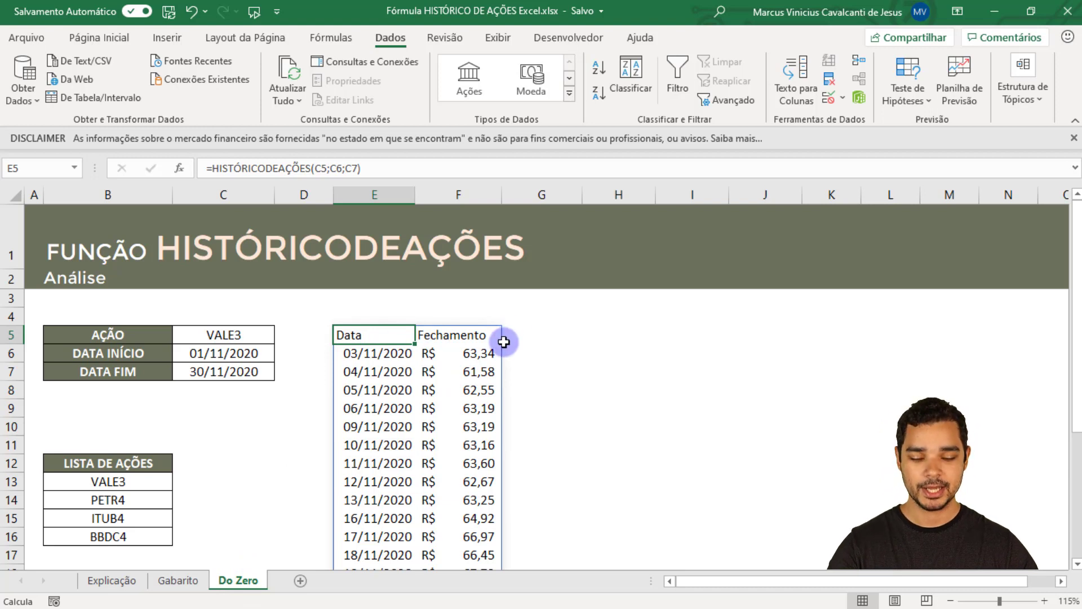
key("ctrl+shift+space")
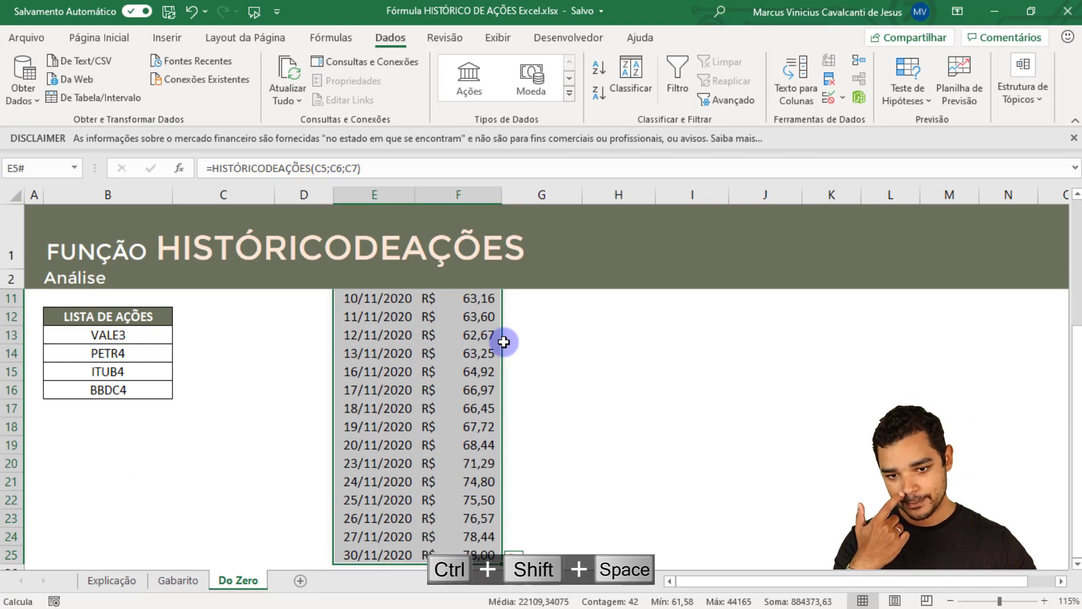
scroll(519, 420, "up", 3)
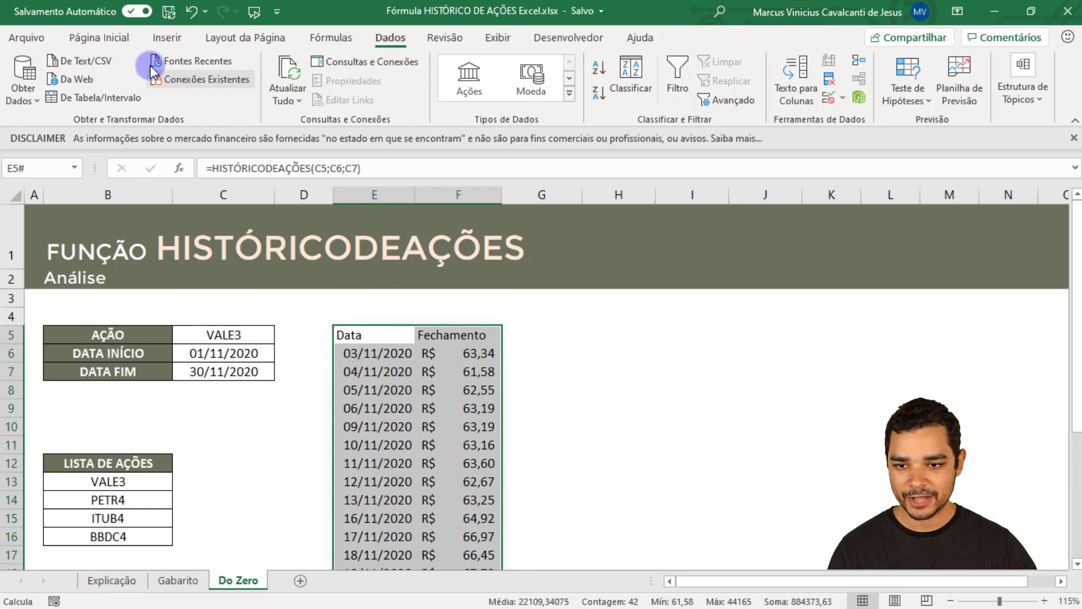
left_click(165, 39)
left_click(387, 83)
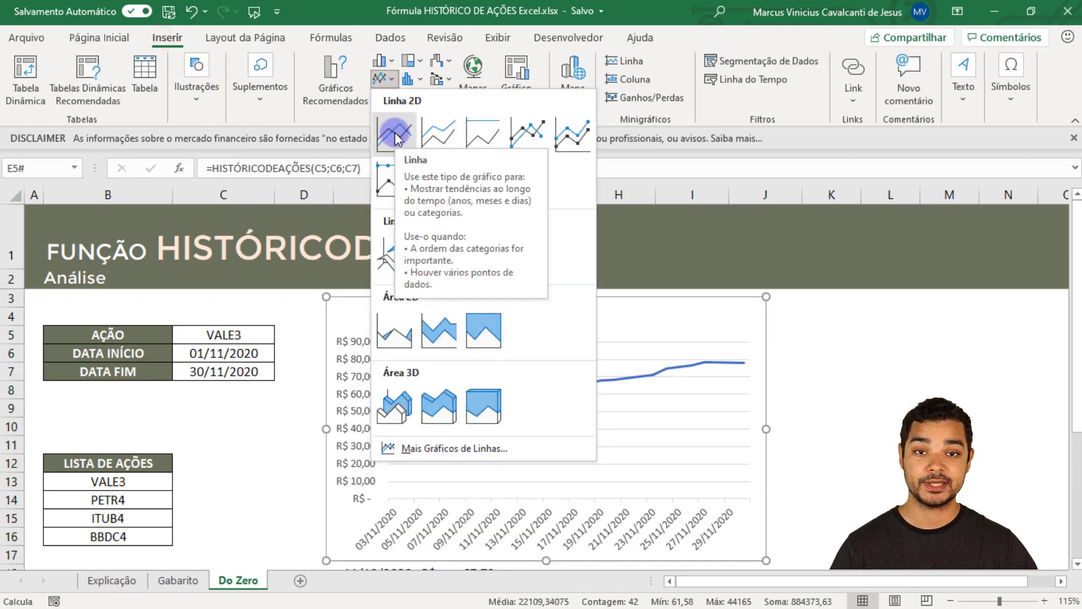
left_click(394, 135)
Move the line chart beside the Fechamento column and resize it to span about columns G to N, rows 4 to 17
left_click_drag(476, 299, 681, 308)
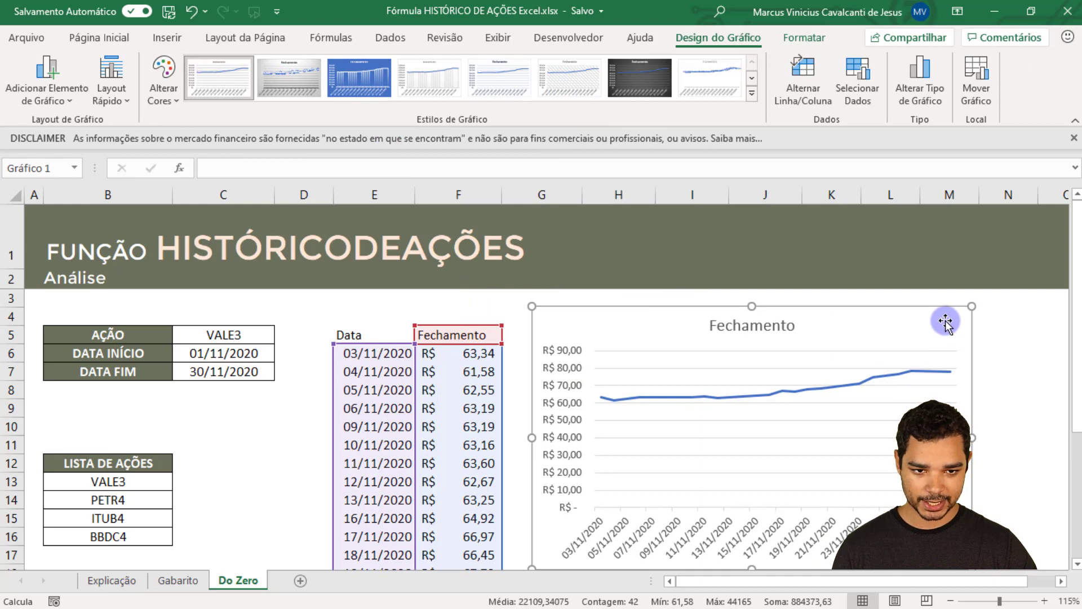
left_click_drag(976, 309, 1001, 339)
left_click_drag(898, 339, 891, 320)
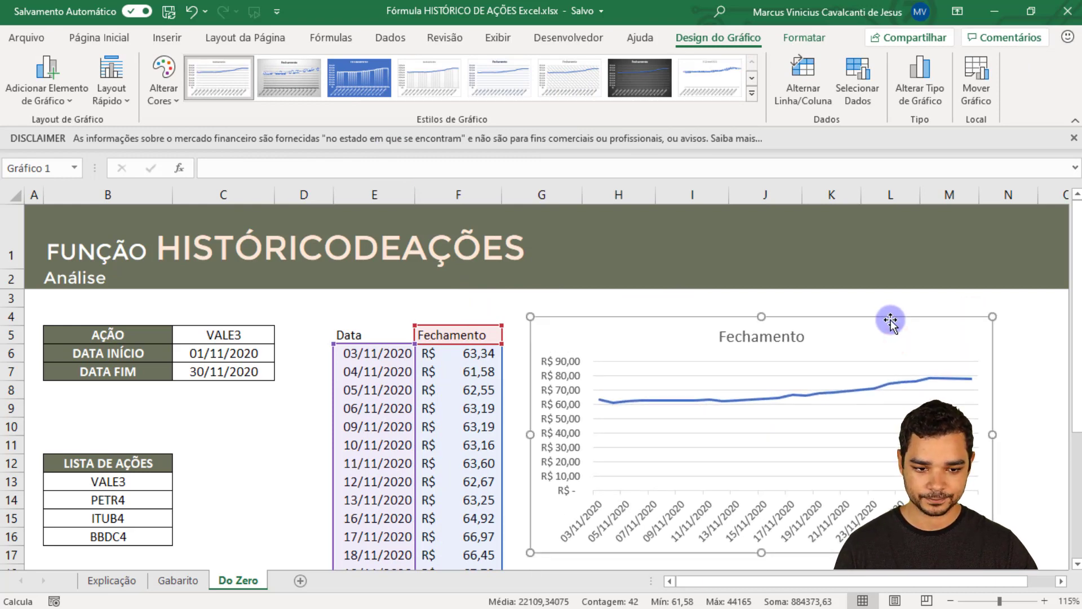
Resize and move the line chart to span about columns G to O, rows 3 to 14, and delete its horizontal gridlines
scroll(891, 320, "down", 1)
left_click_drag(772, 288, 773, 297)
left_click_drag(862, 501, 863, 467)
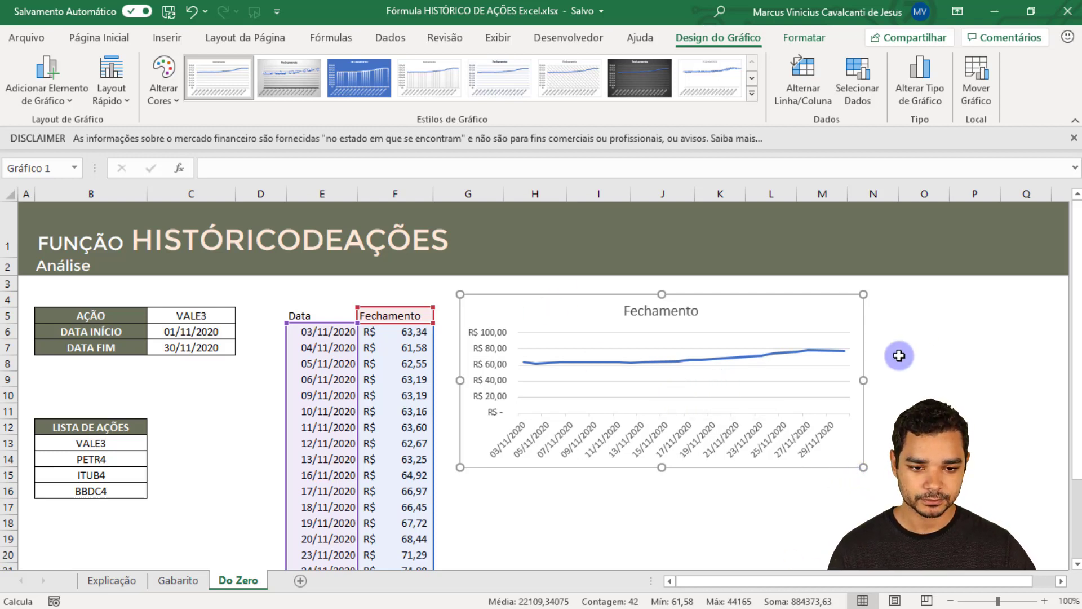
left_click_drag(863, 382, 957, 379)
left_click_drag(759, 293, 749, 285)
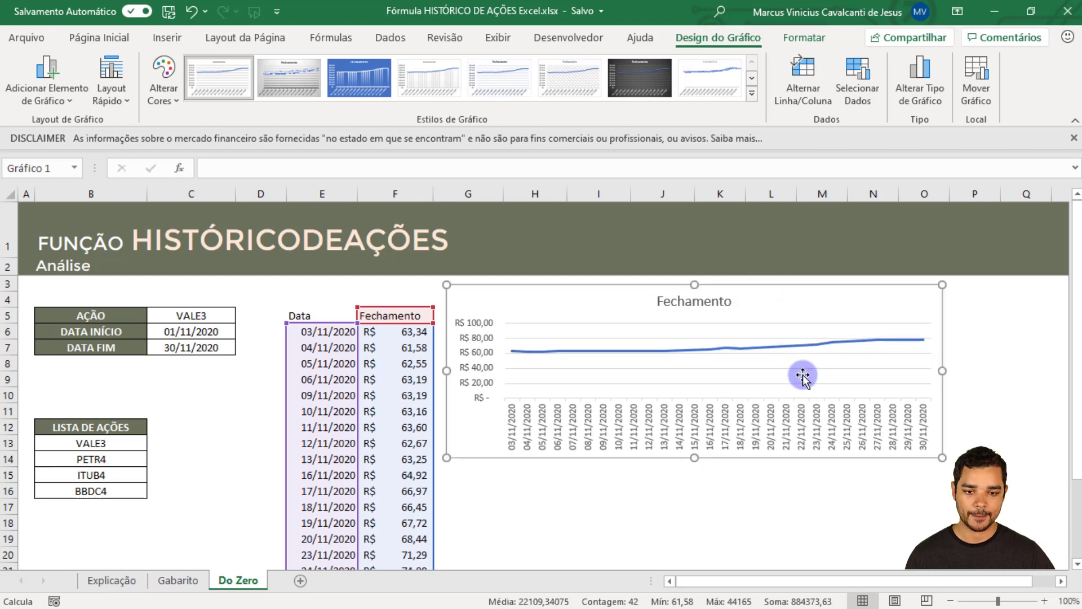
left_click(652, 339)
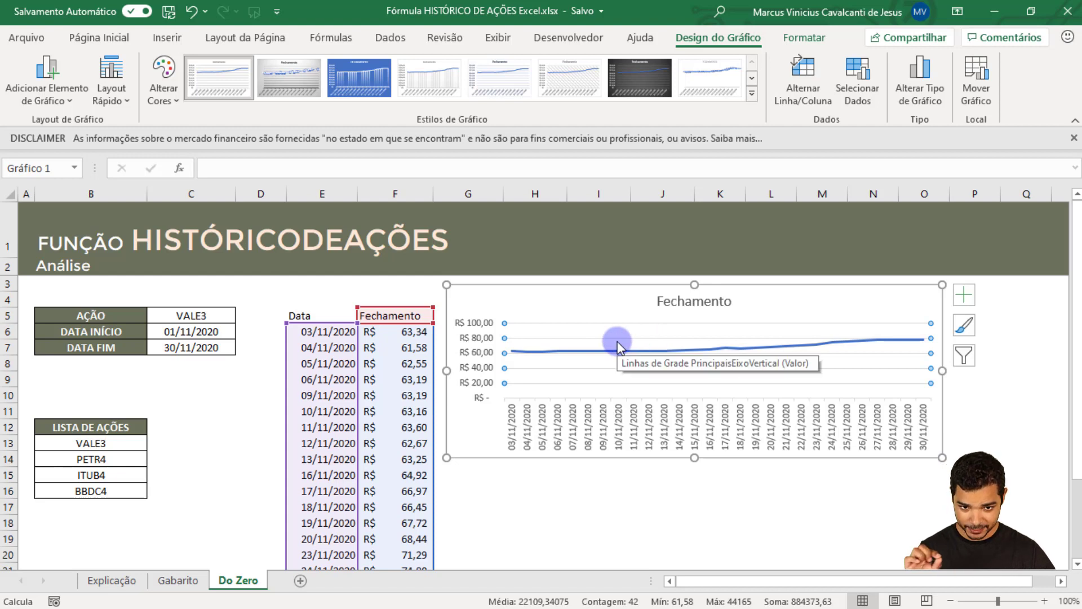
key("Delete")
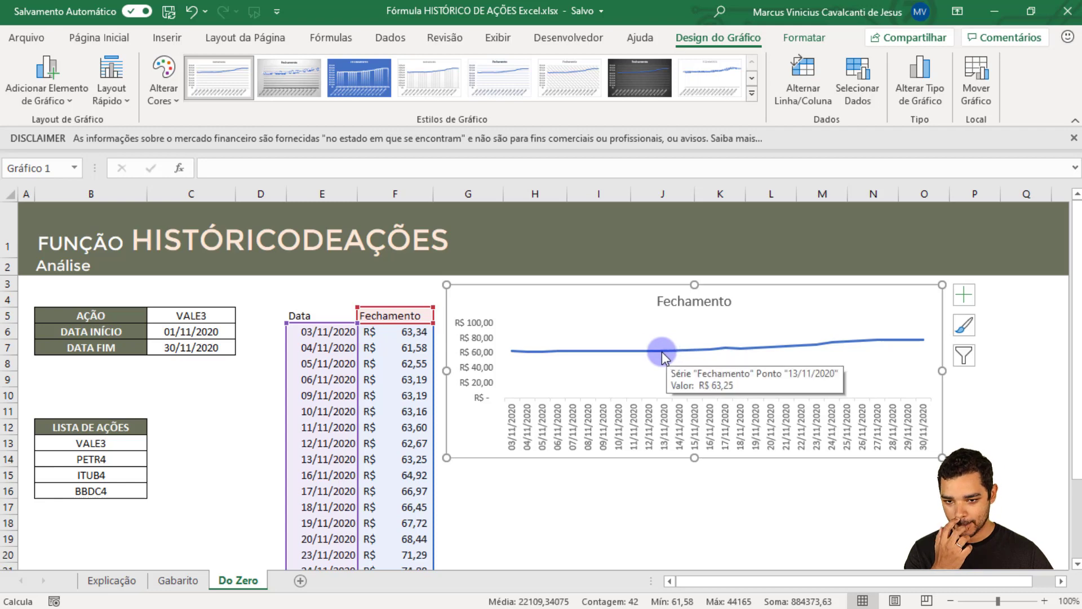
Set the end date in C7 to 15/11/2020 to test the chart, and undo the change
left_click(217, 347)
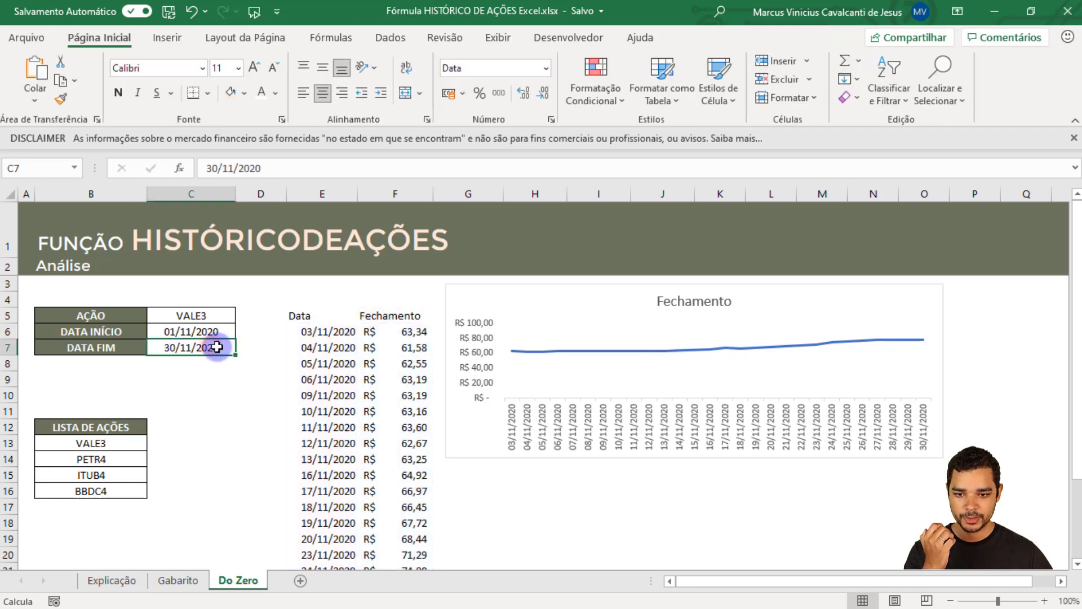
left_click(220, 169)
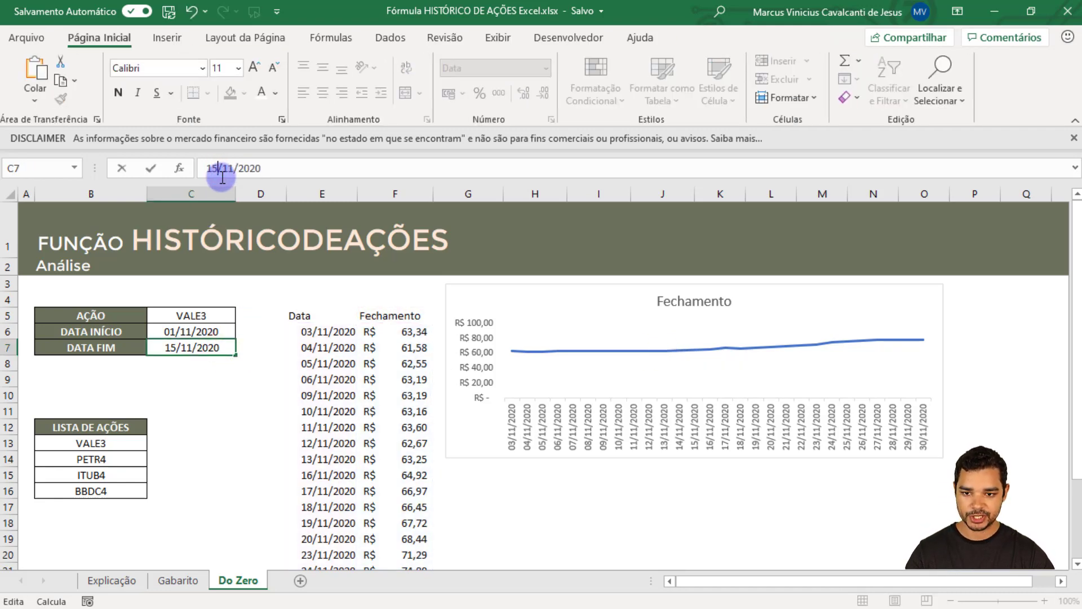
type("15")
key("Return")
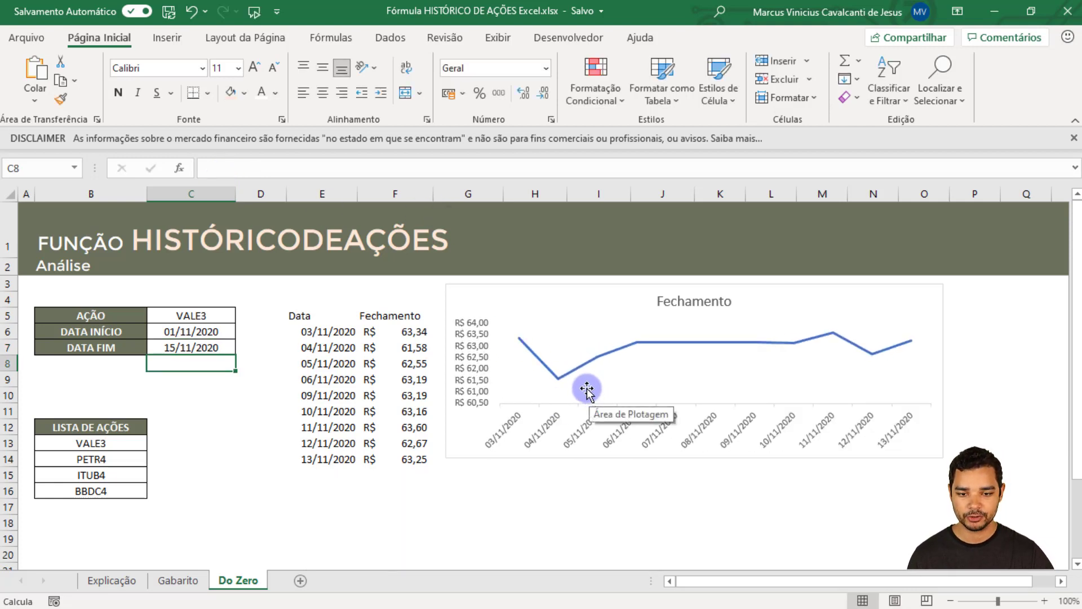
key("ctrl+z")
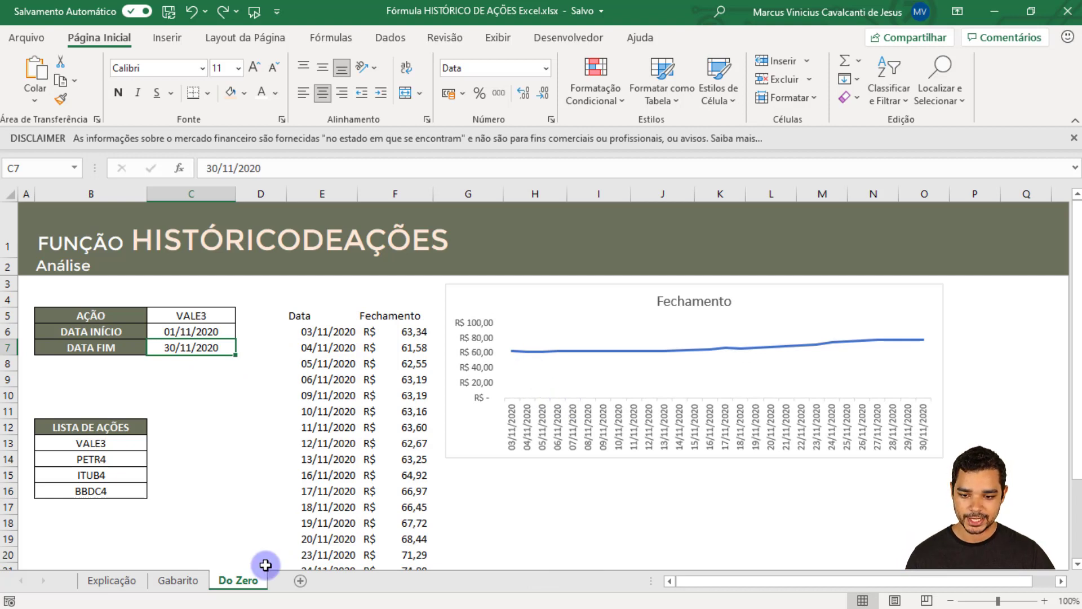
Select VALE3 as the stock in C5 on the Gabarito sheet and examine the model chart's title
left_click(179, 583)
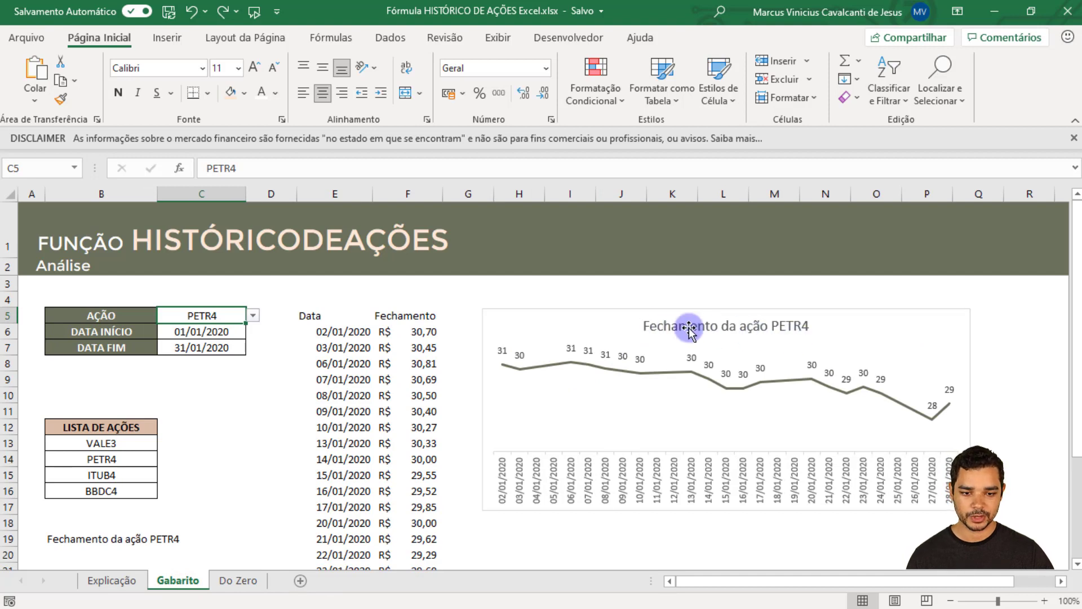
left_click(255, 319)
left_click(226, 337)
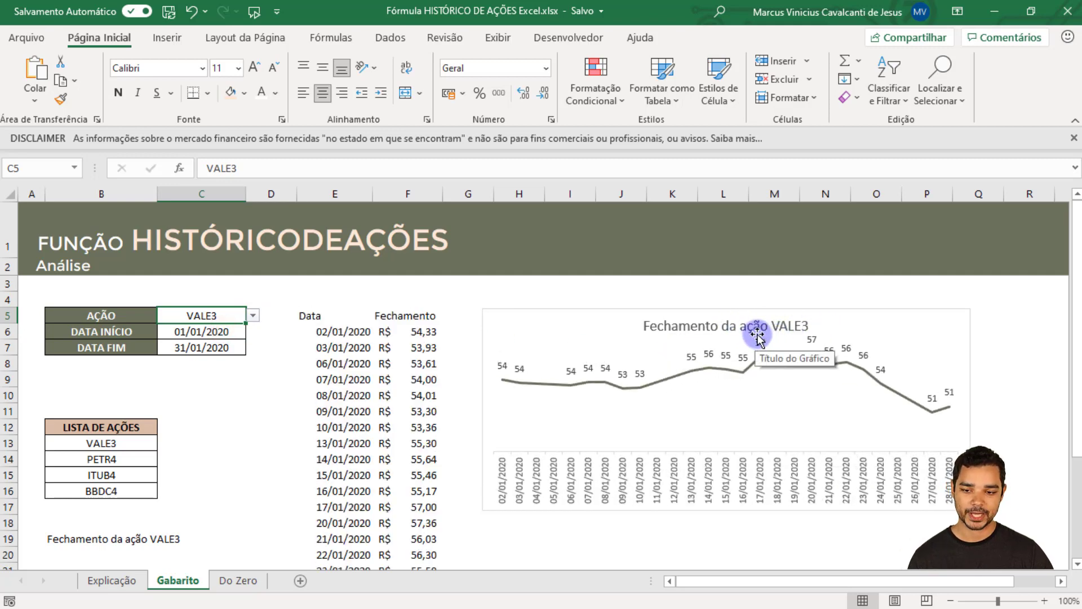
On the Do Zero sheet, test the chart with PETR4 and ITUB4 as the stock in C5 and leave BBDC4 selected
left_click(237, 580)
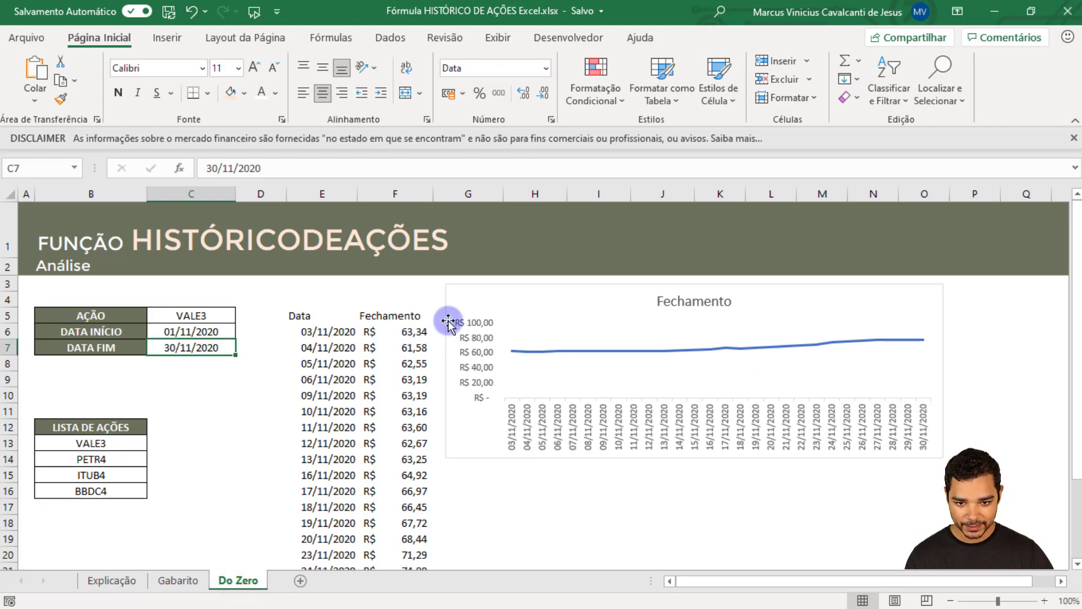
left_click(210, 311)
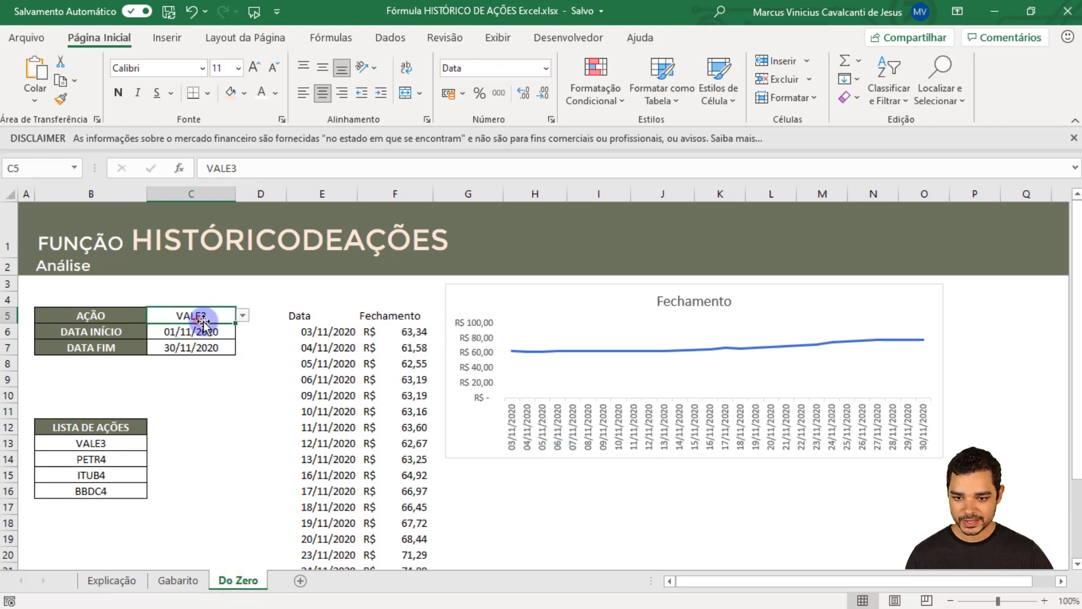
left_click(244, 317)
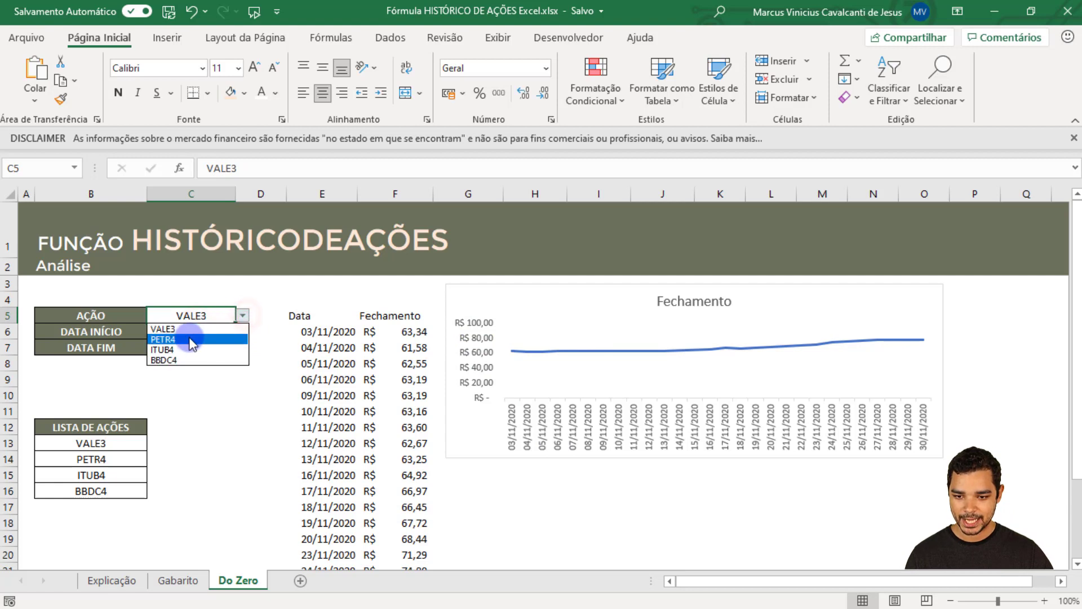
left_click(192, 340)
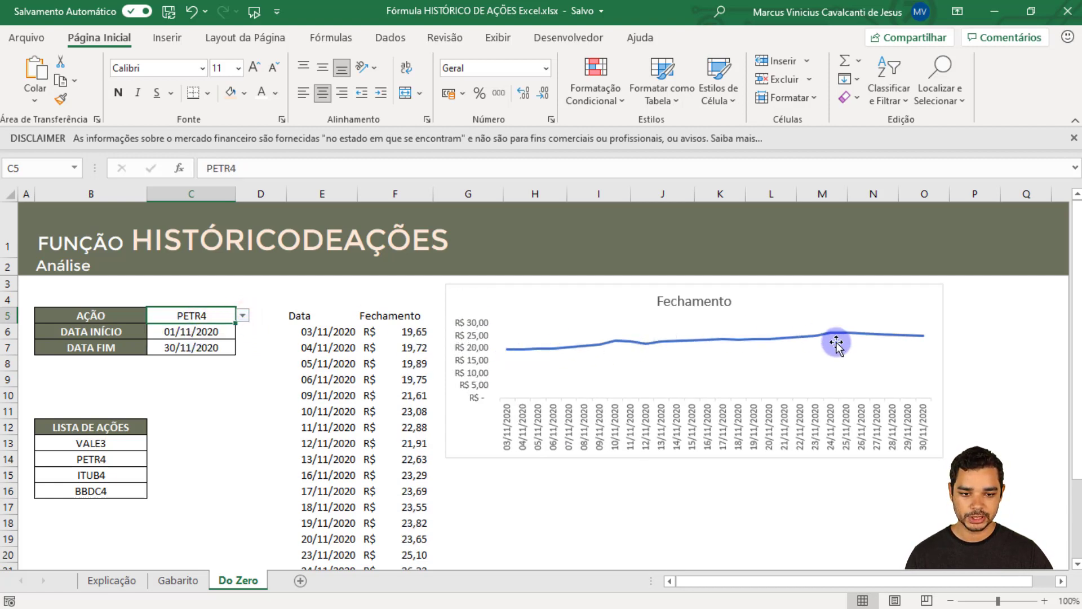
left_click(243, 316)
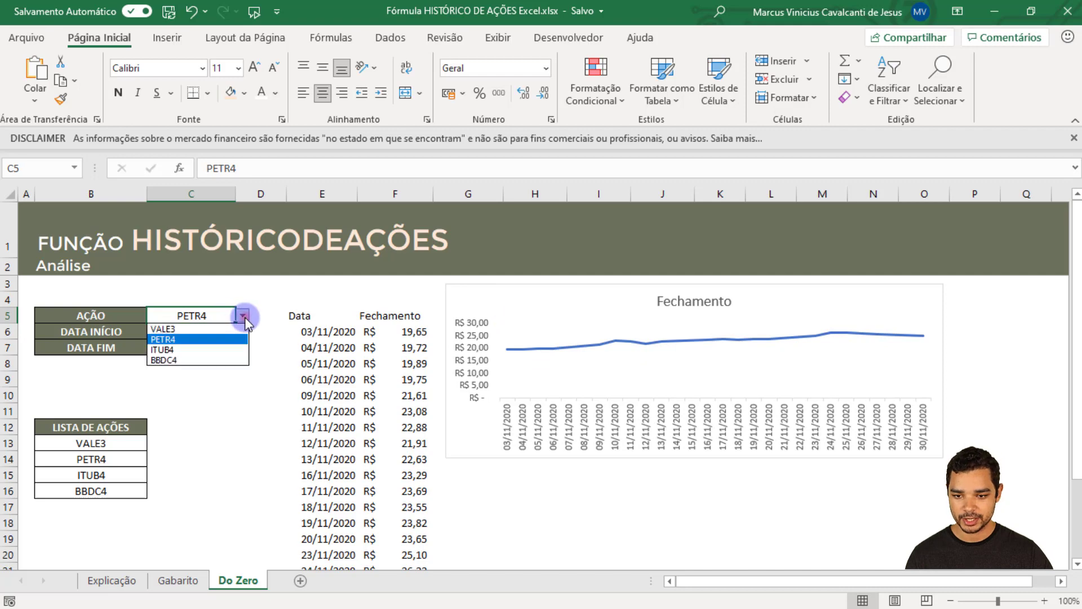
left_click(175, 349)
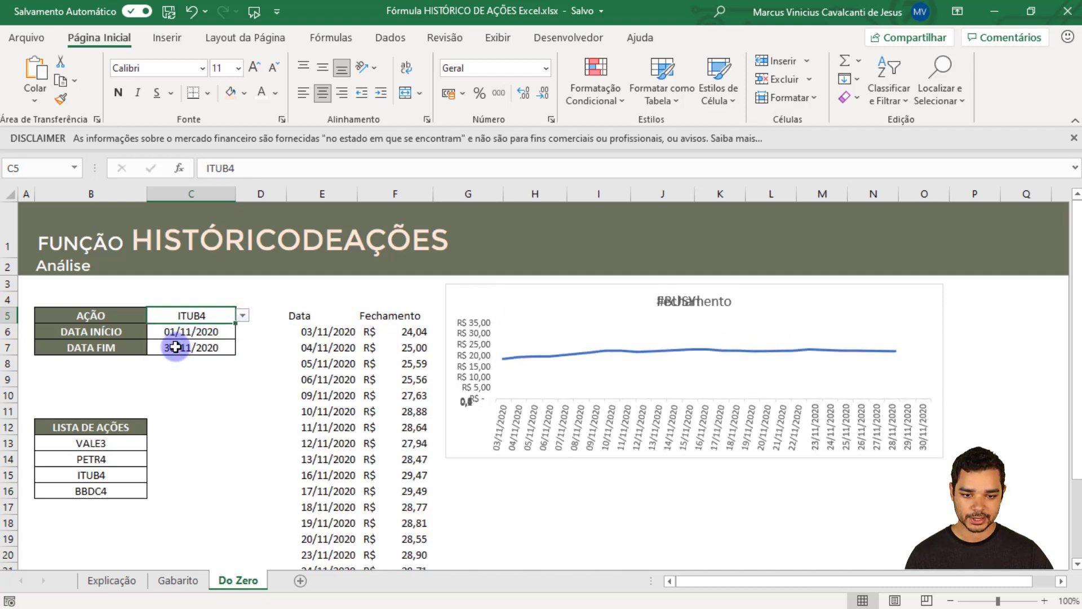
left_click(242, 315)
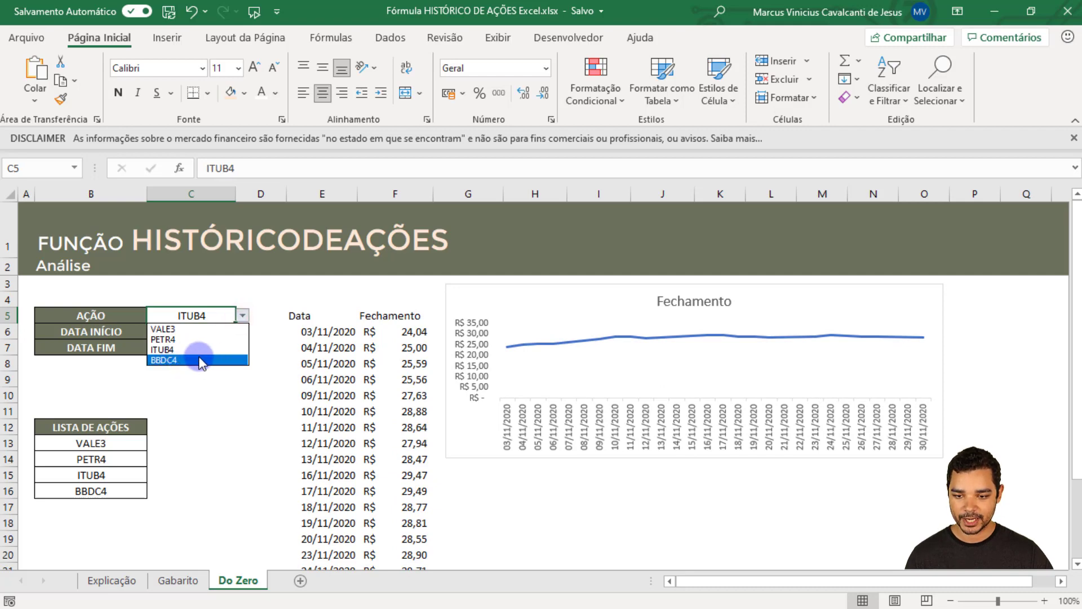
left_click(201, 361)
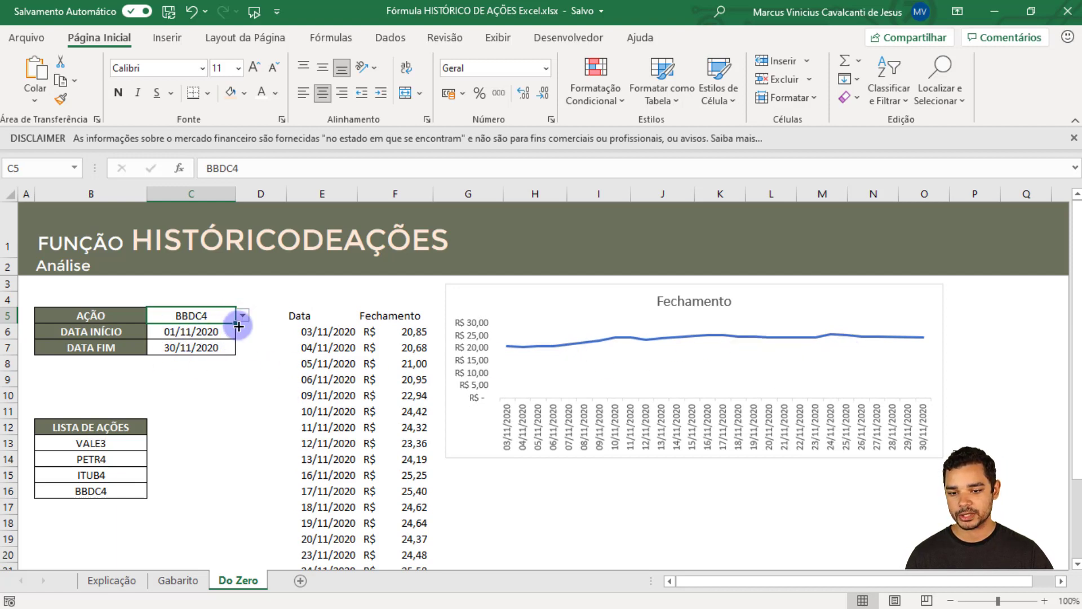
Set the start date in C6 to 01/06/2020
left_click(185, 331)
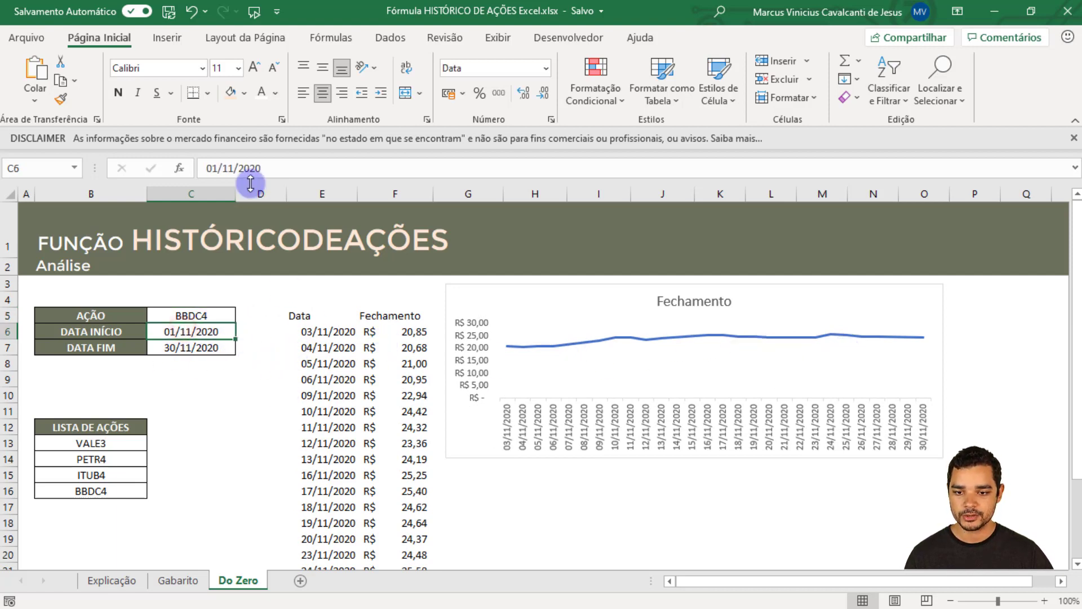
left_click(235, 168)
key("BackSpace")
key("BackSpace")
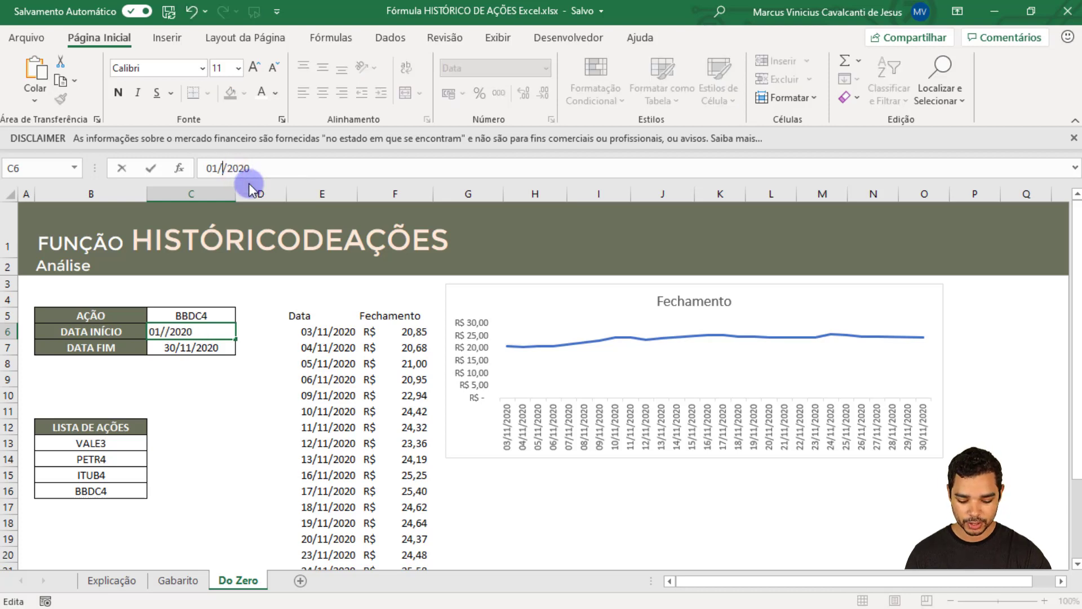
type("06")
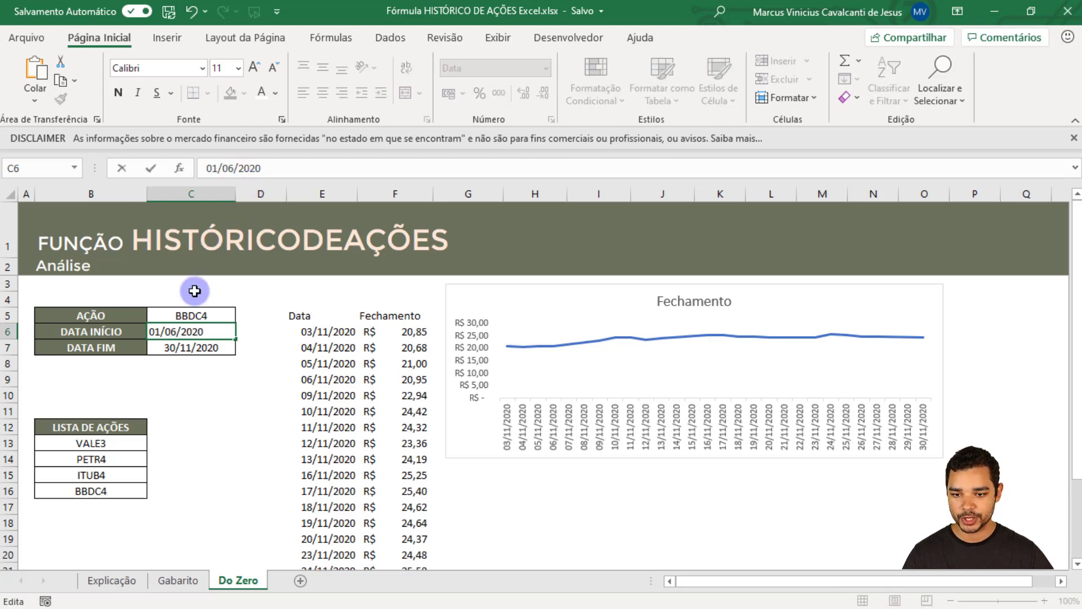
key("Return")
key("Return")
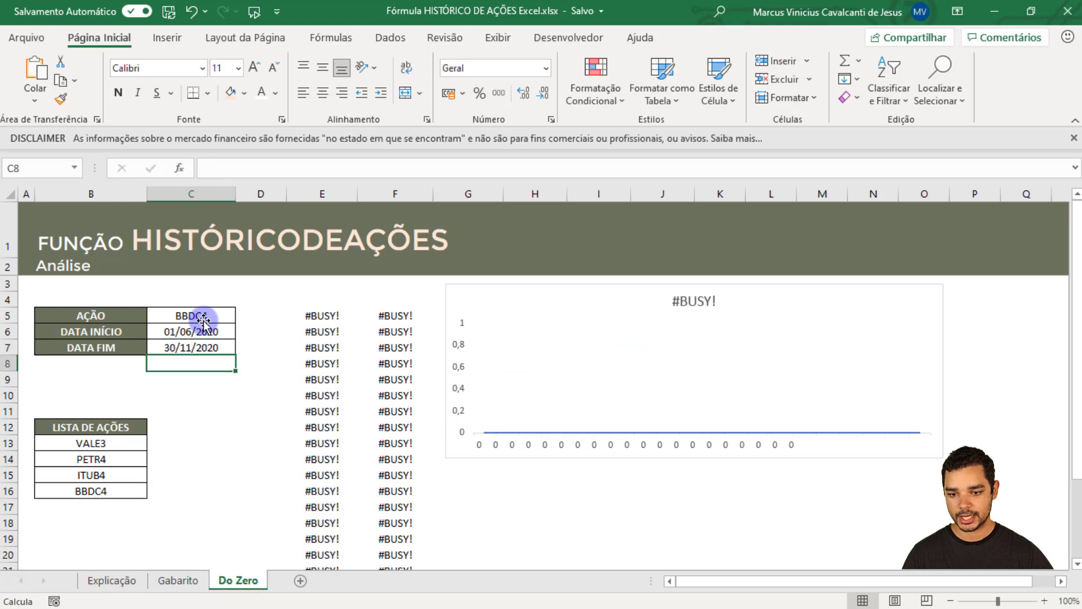
Set the end date in C7 to 30/06/2020
left_click(214, 348)
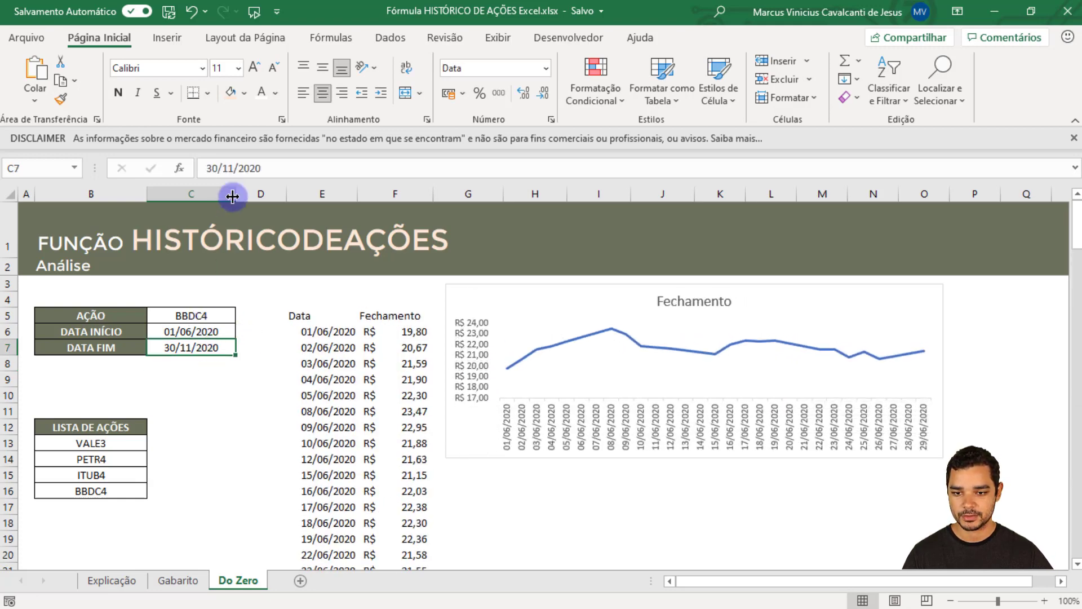
left_click(239, 169)
left_click(234, 168)
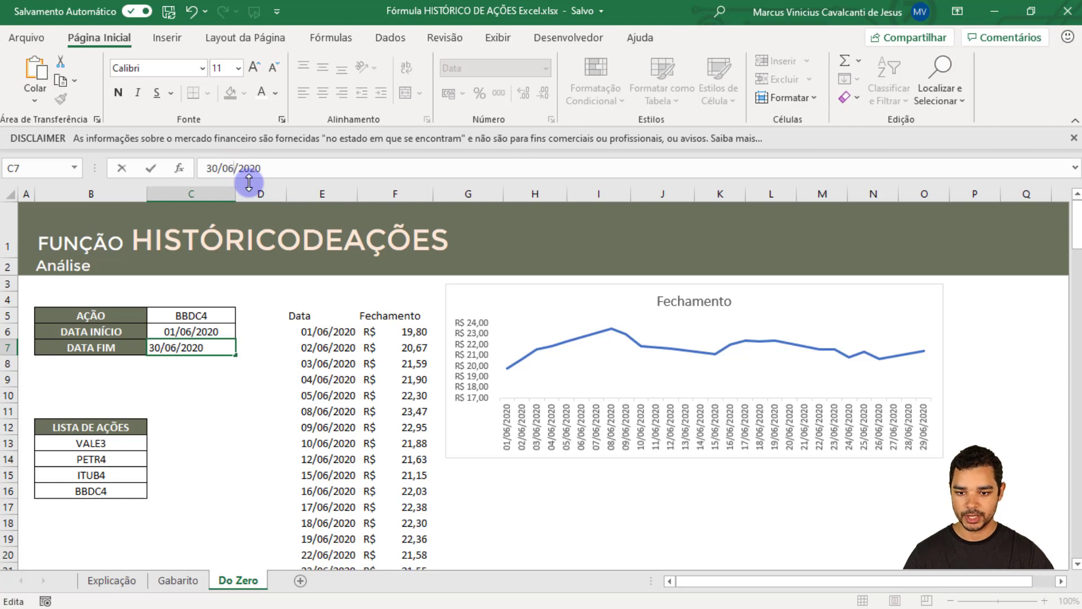
key("ctrl+Return")
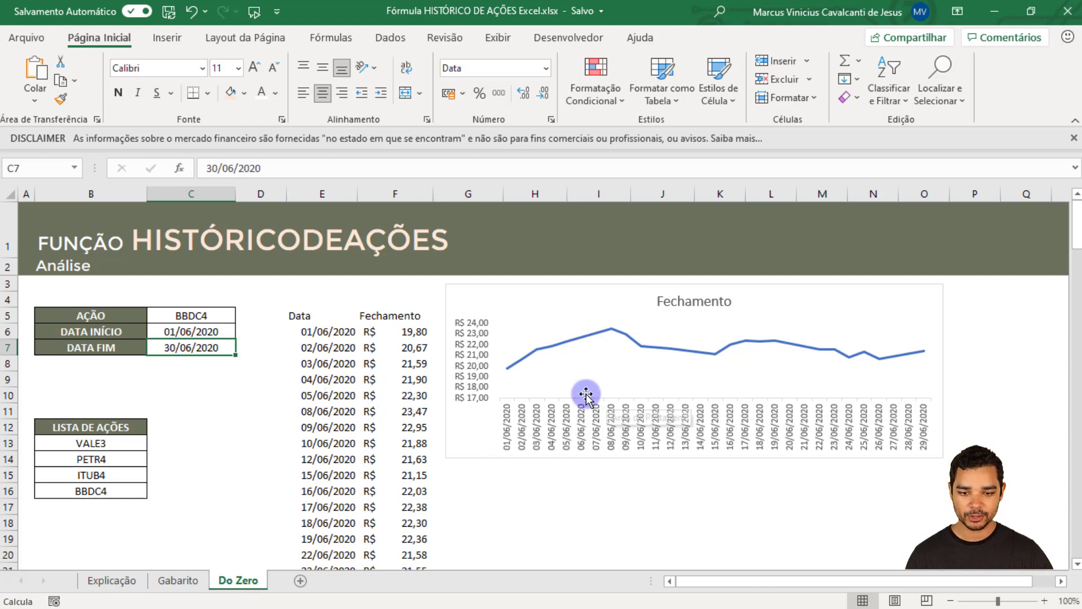
Shift the line chart slightly to the right and replace its vertical value axis with data labels
left_click_drag(500, 345, 526, 346)
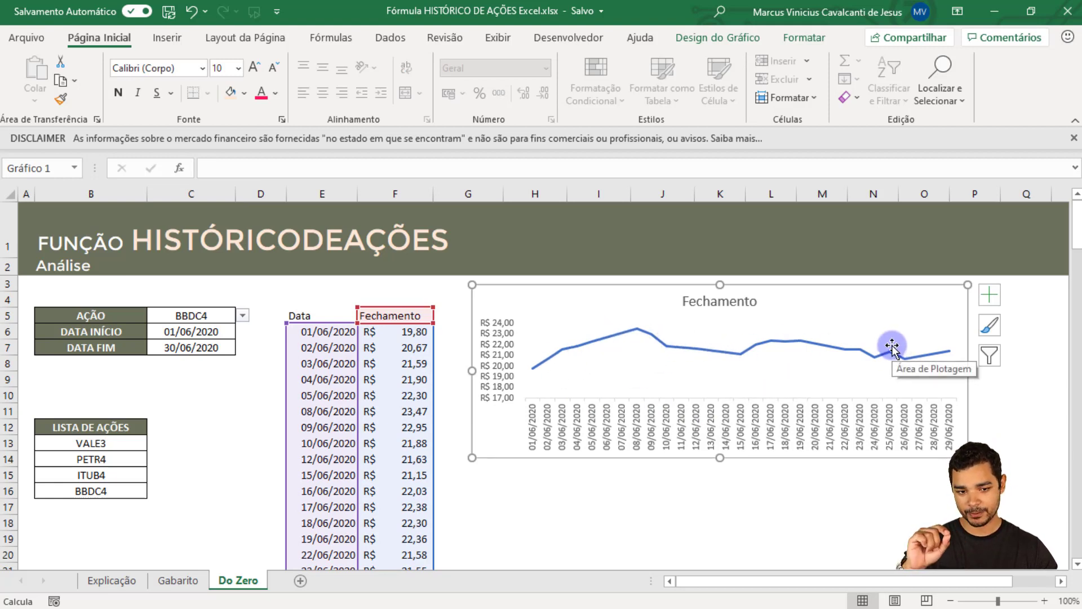
left_click(989, 294)
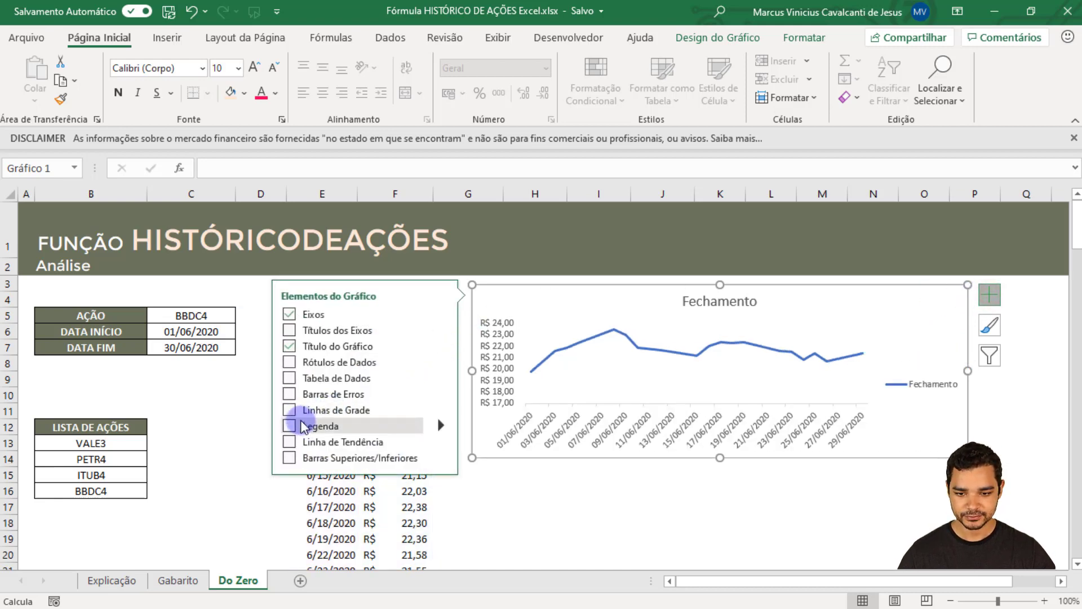
left_click(290, 362)
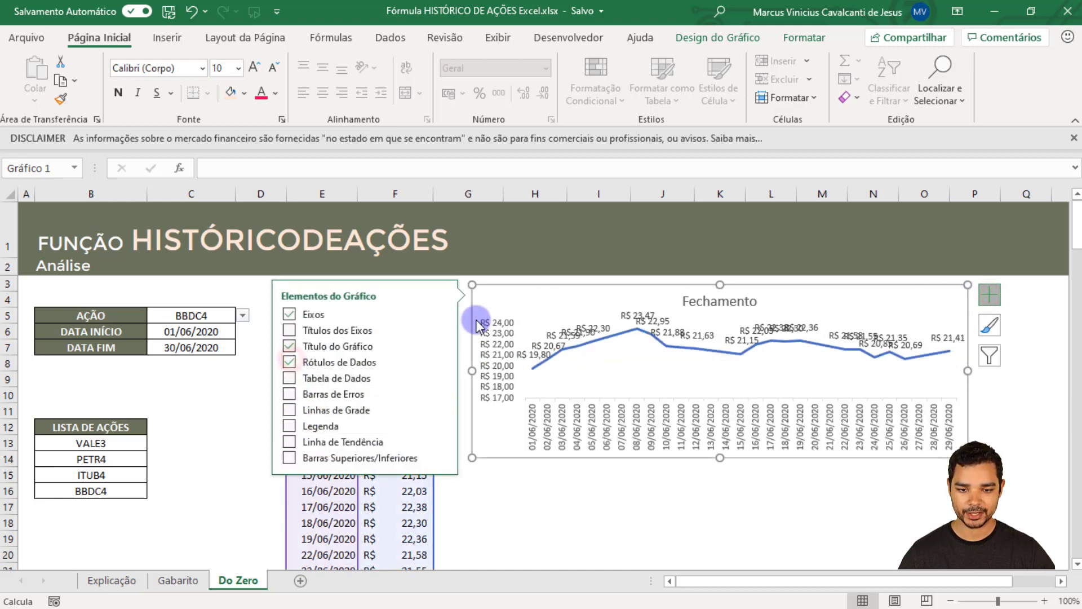
left_click(993, 299)
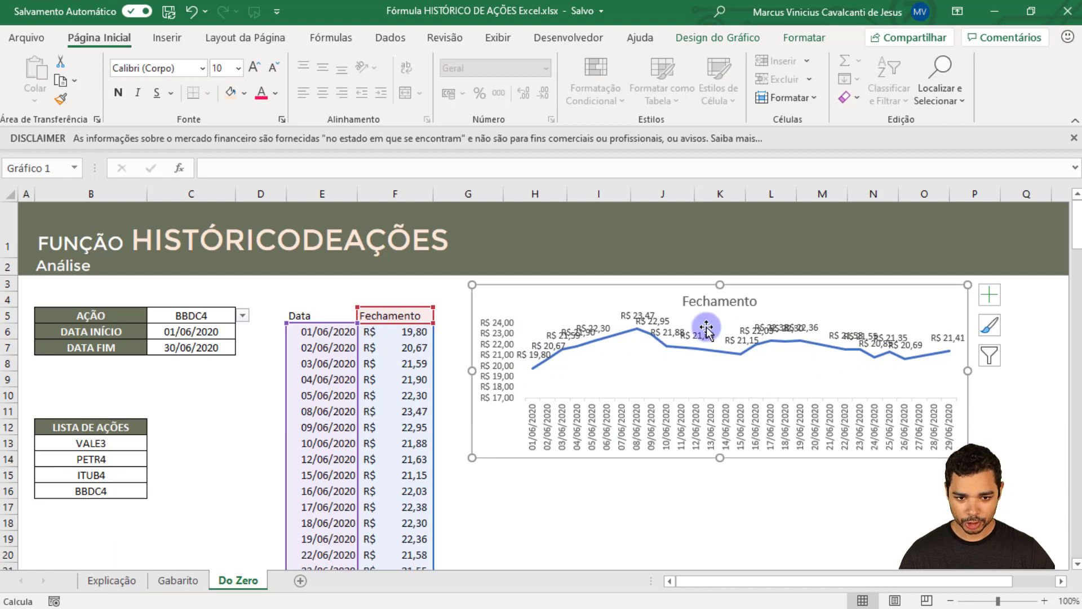
left_click(498, 335)
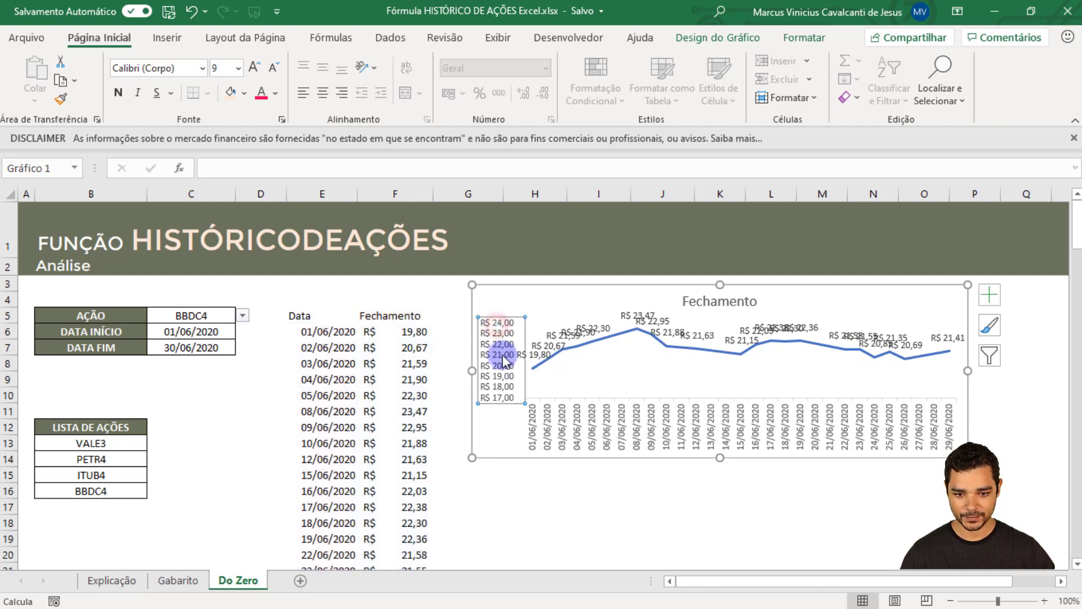
key("Delete")
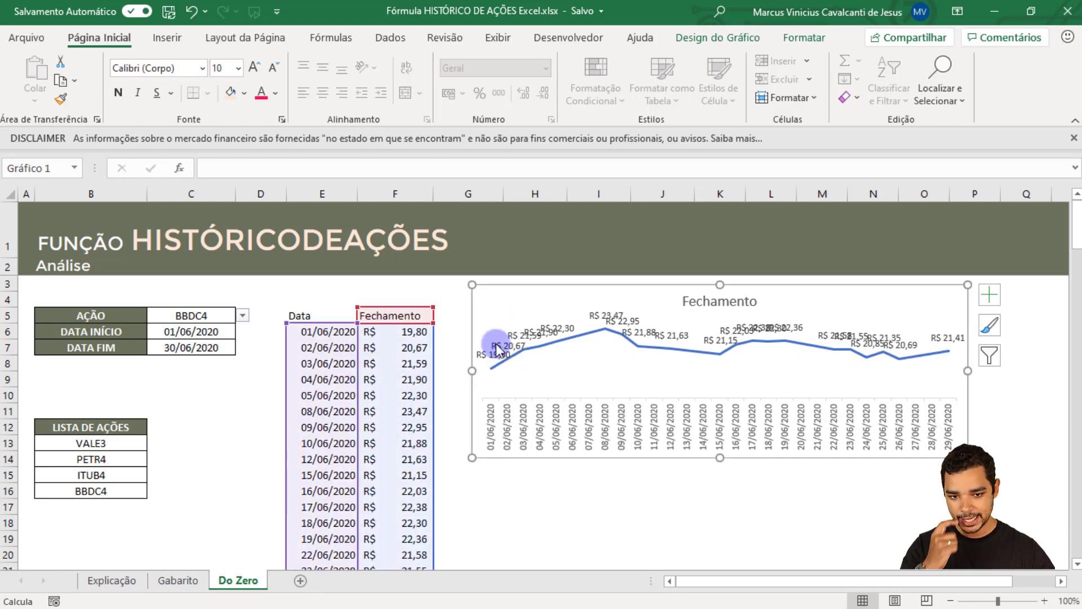
Set the number category of the chart's data labels to Número
left_click(596, 313)
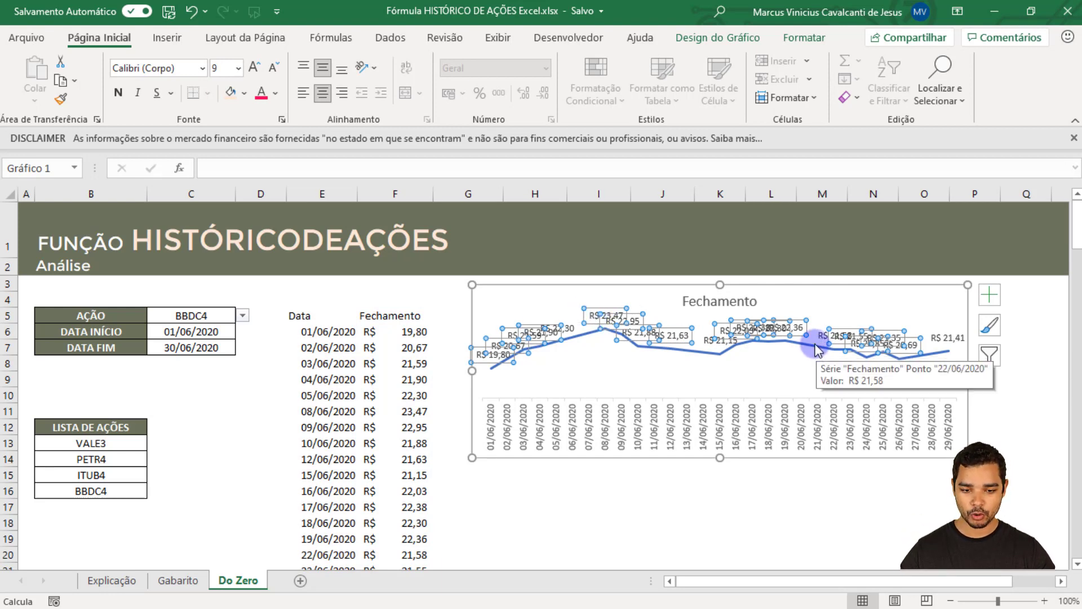
key("ctrl+1")
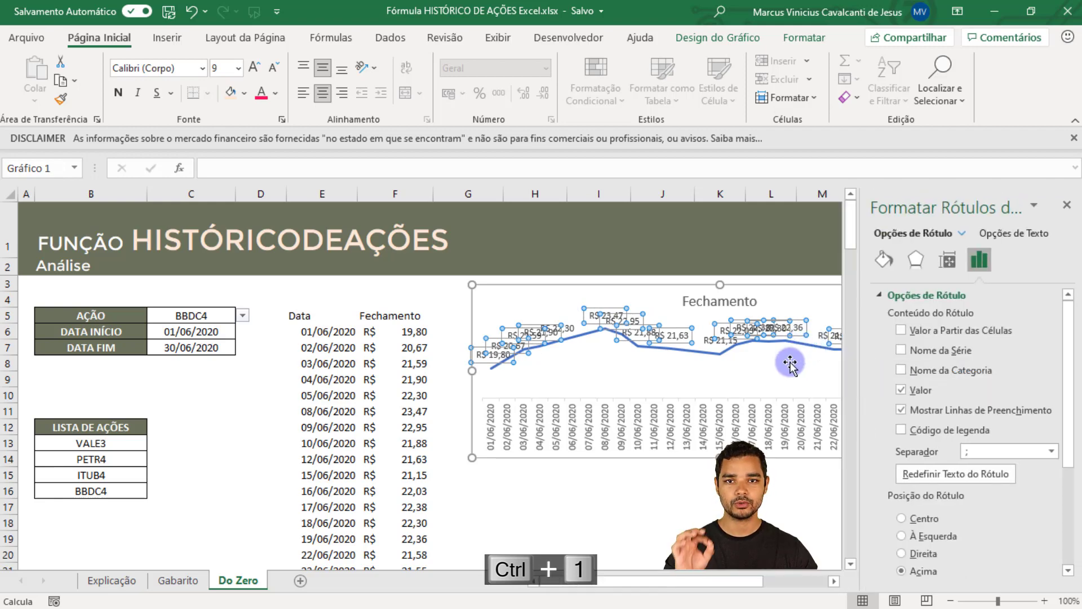
scroll(945, 351, "down", 5)
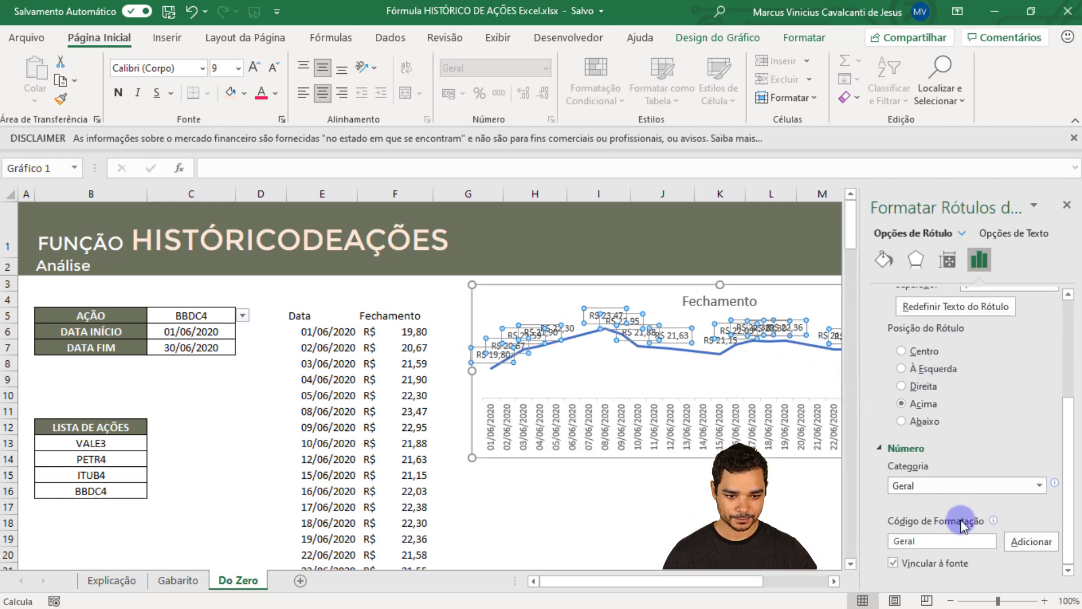
left_click(1038, 487)
left_click(938, 319)
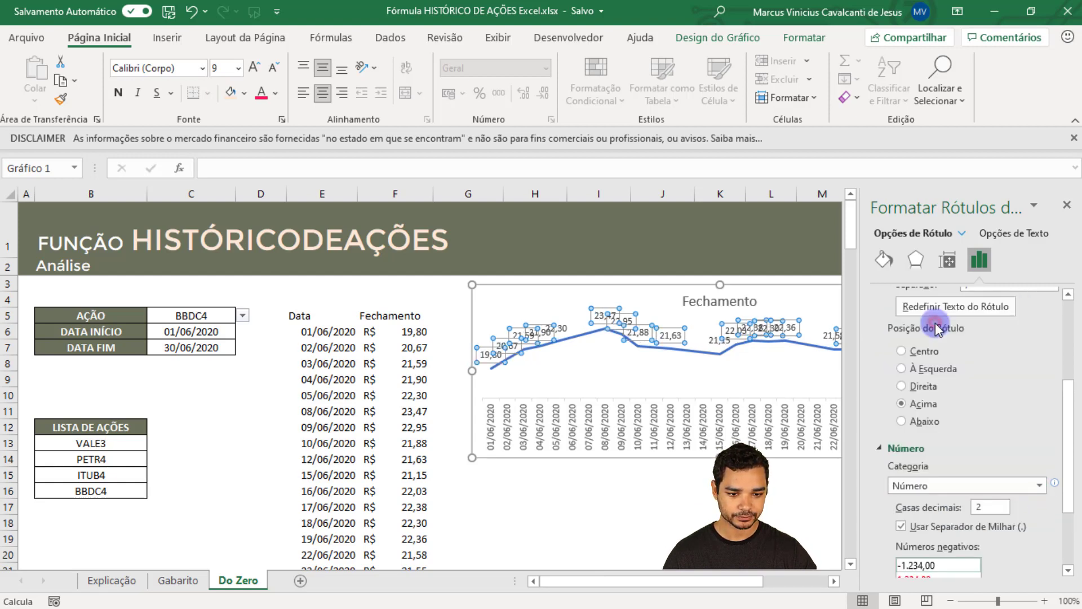
Set the chart's data labels to 0 decimal places and close the label formatting options
double_click(988, 507)
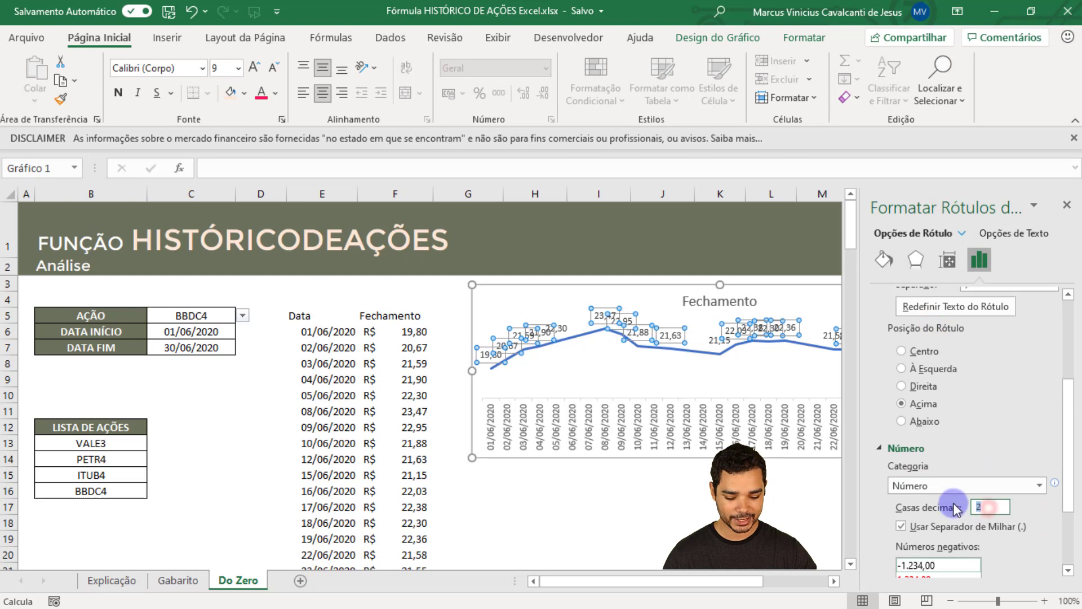
type("0")
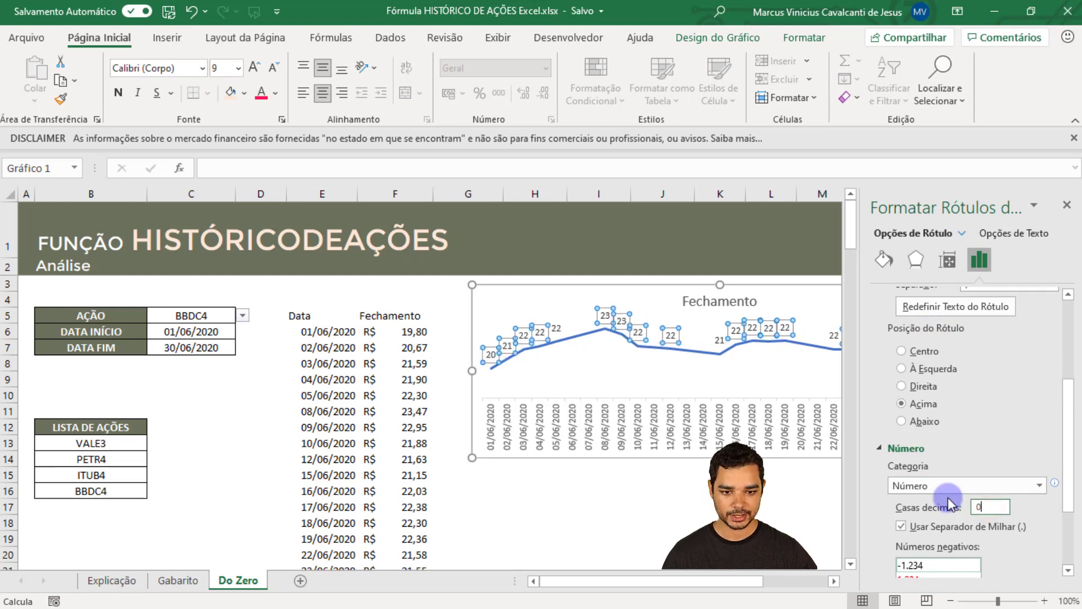
left_click(1067, 206)
left_click(878, 284)
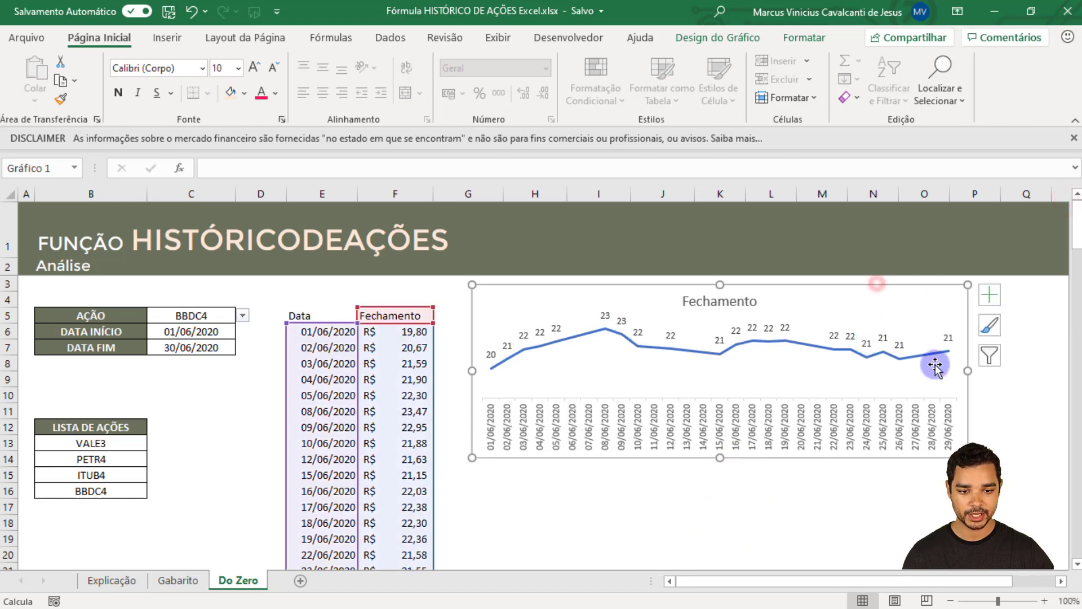
Recolor the chart's Fechamento line with the recently used olive-gray that matches the sheet's header band
left_click(593, 334)
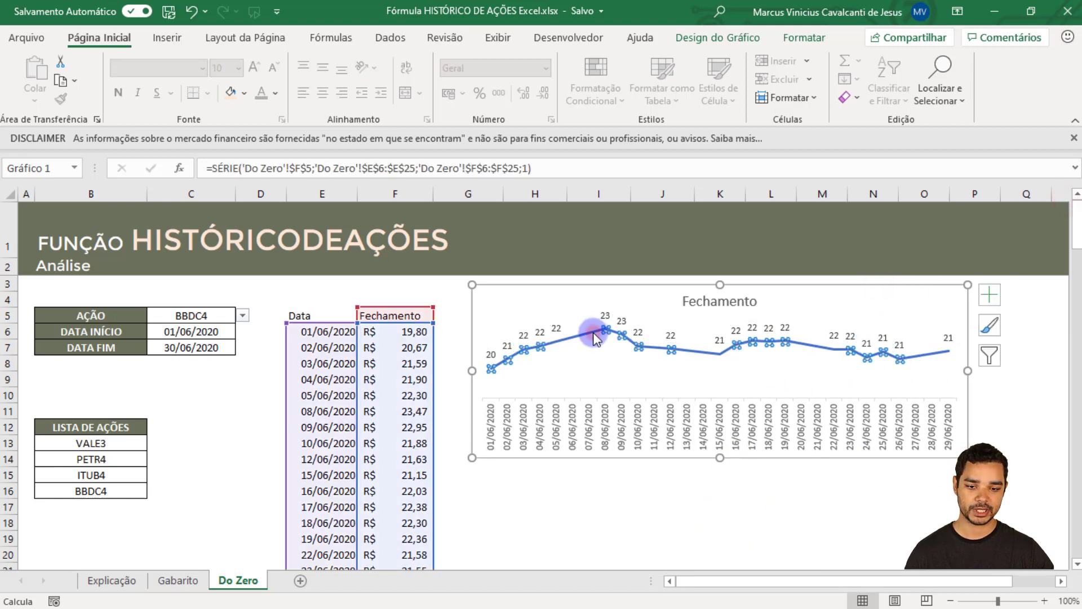
left_click(797, 37)
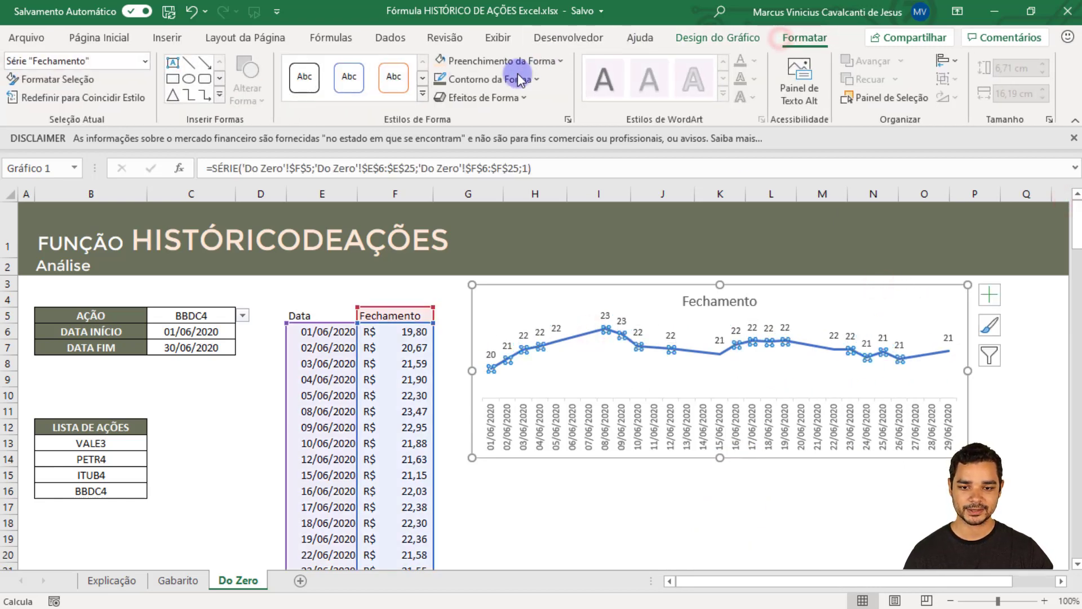
left_click(514, 81)
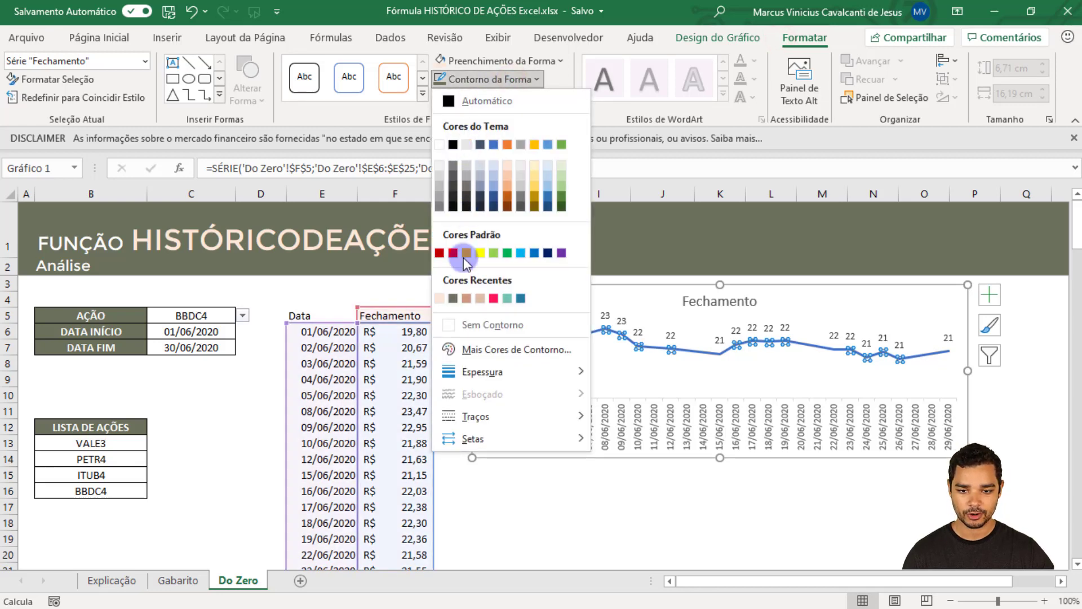
left_click(454, 297)
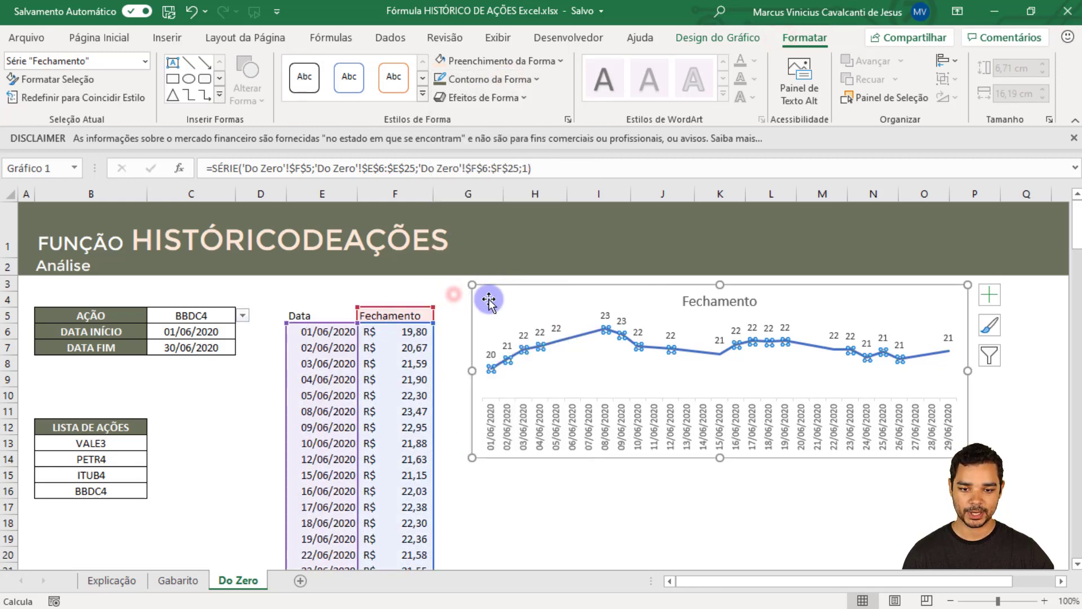
left_click(494, 287)
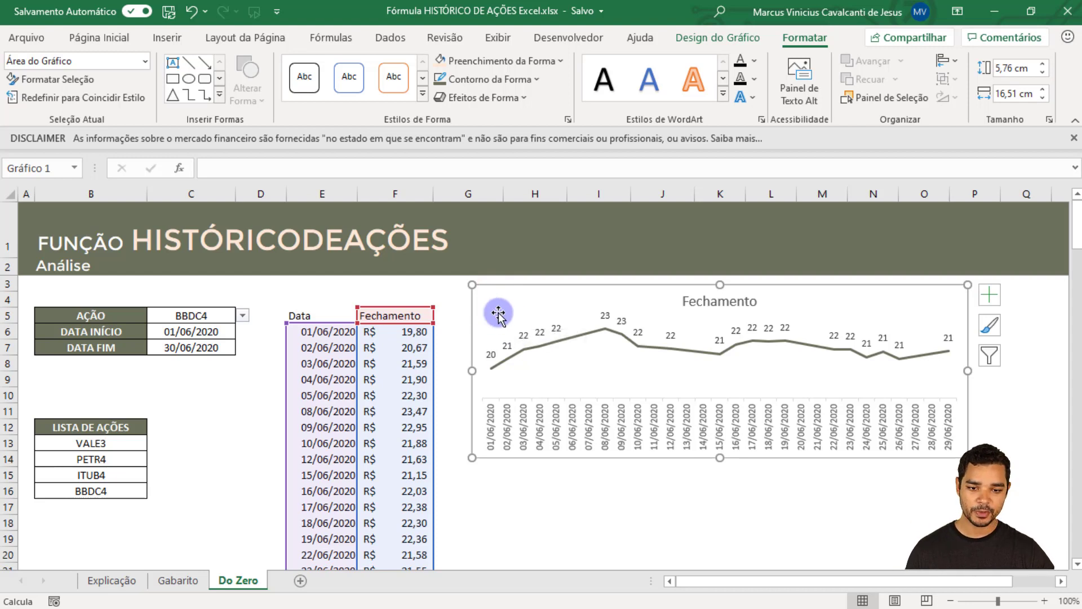
Enter the formula ="Preço de fechamento para a ação " & C5 in cell B19
left_click(685, 305)
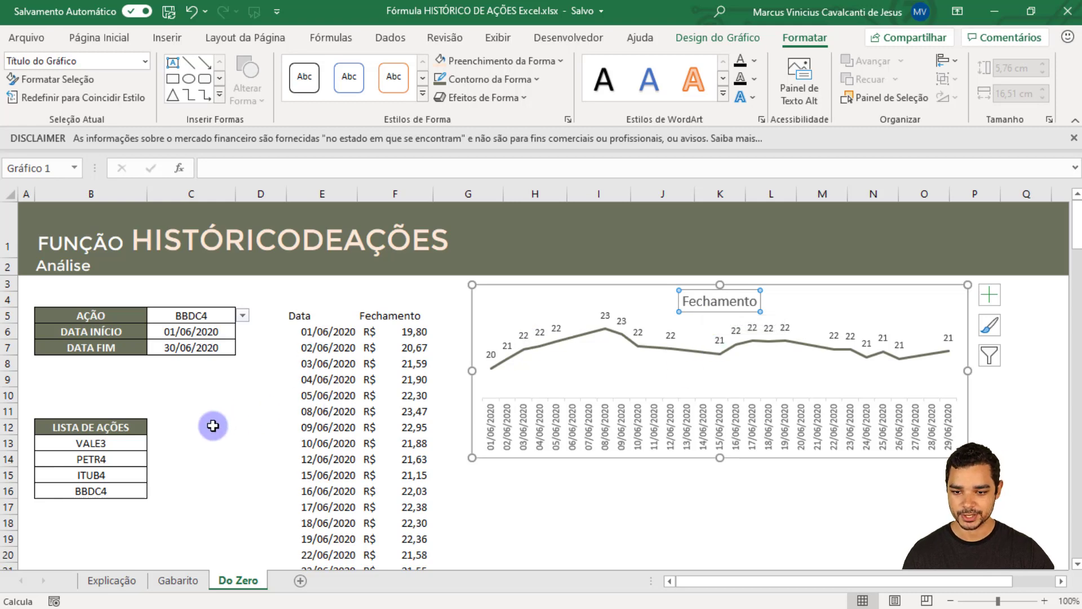
scroll(158, 457, "down", 1)
left_click(84, 487)
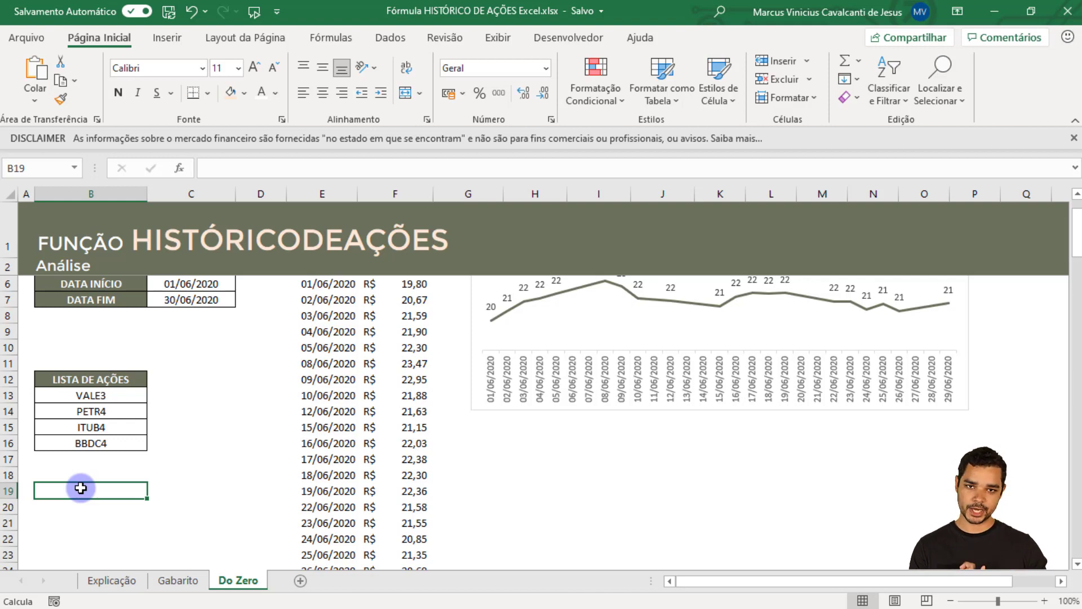
scroll(225, 394, "up", 1)
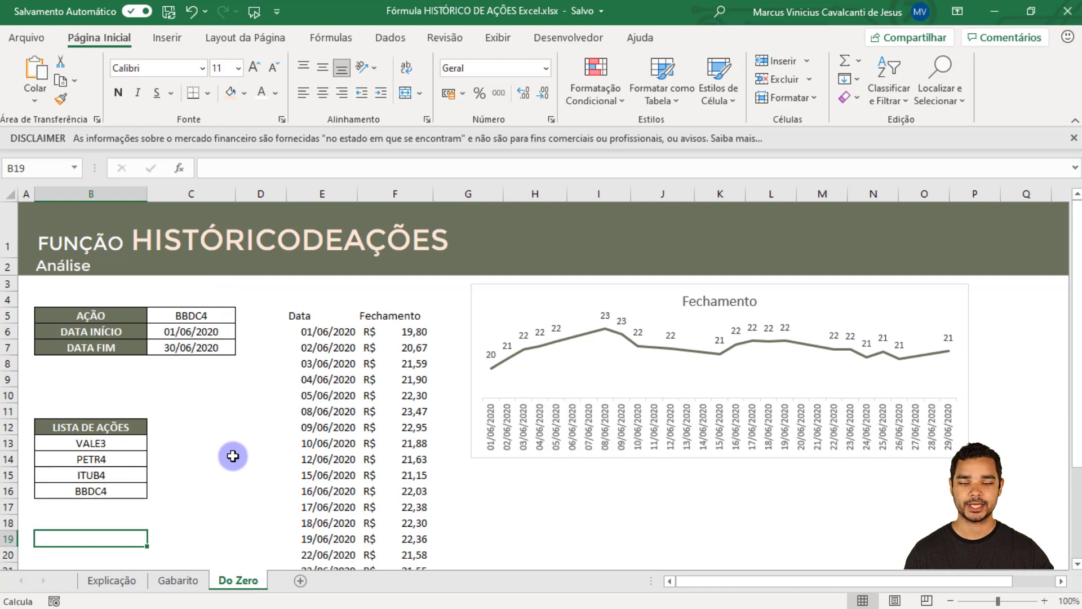
scroll(166, 473, "down", 1)
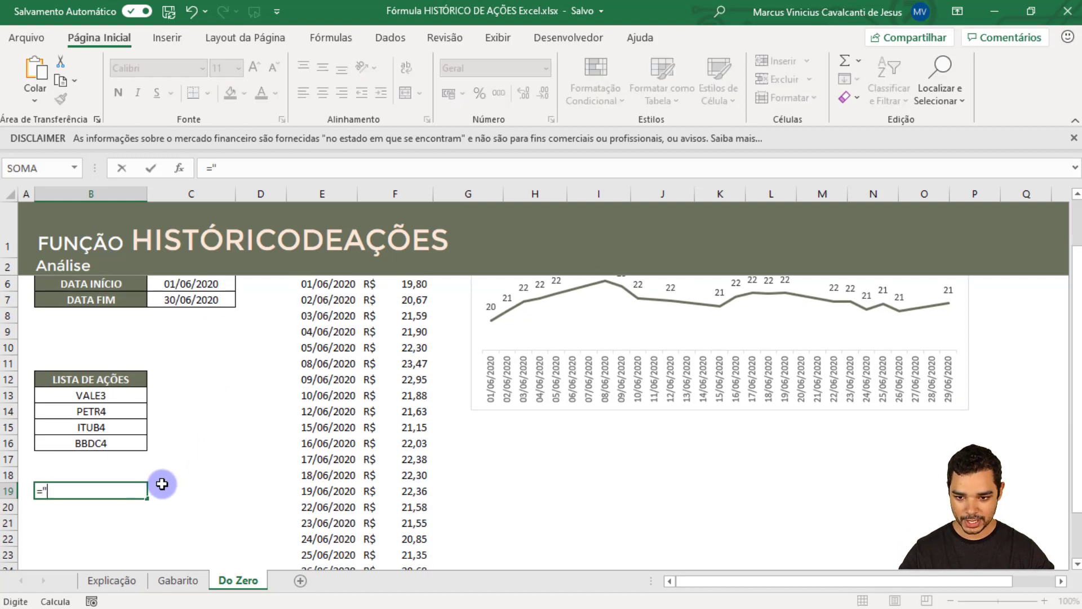
key("Caps_Lock")
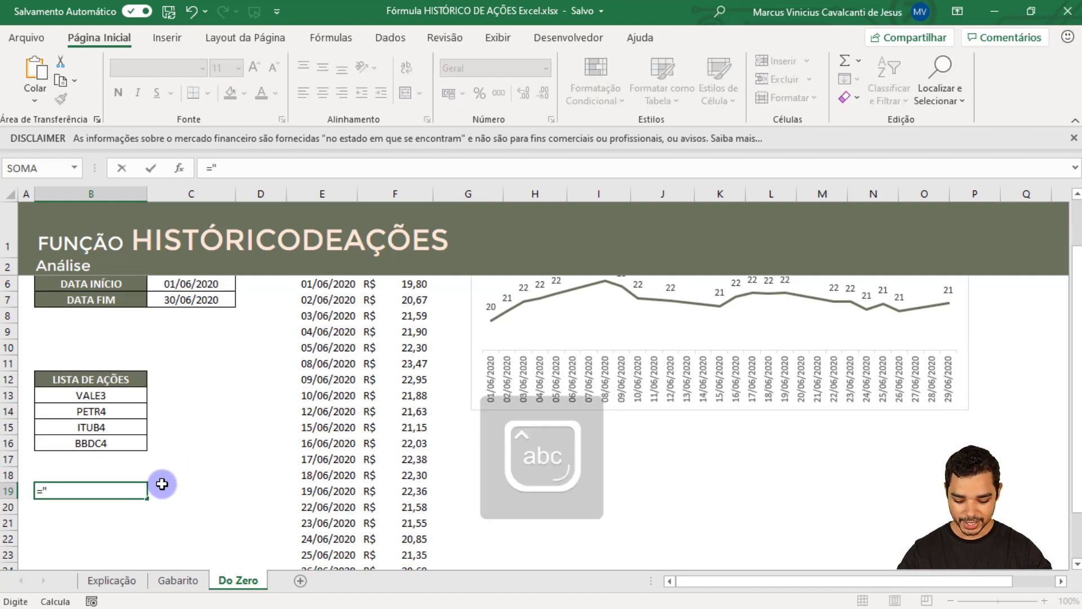
type("P")
key("Caps_Lock")
type("reço de fechamento para a ação \" &")
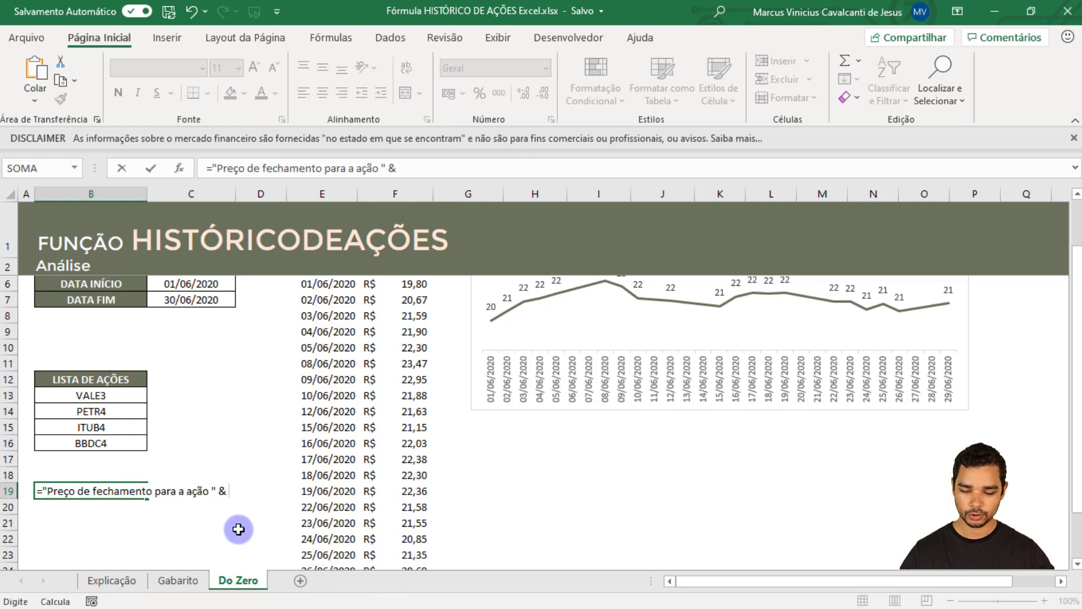
scroll(243, 417, "up", 1)
left_click(197, 317)
scroll(327, 433, "down", 1)
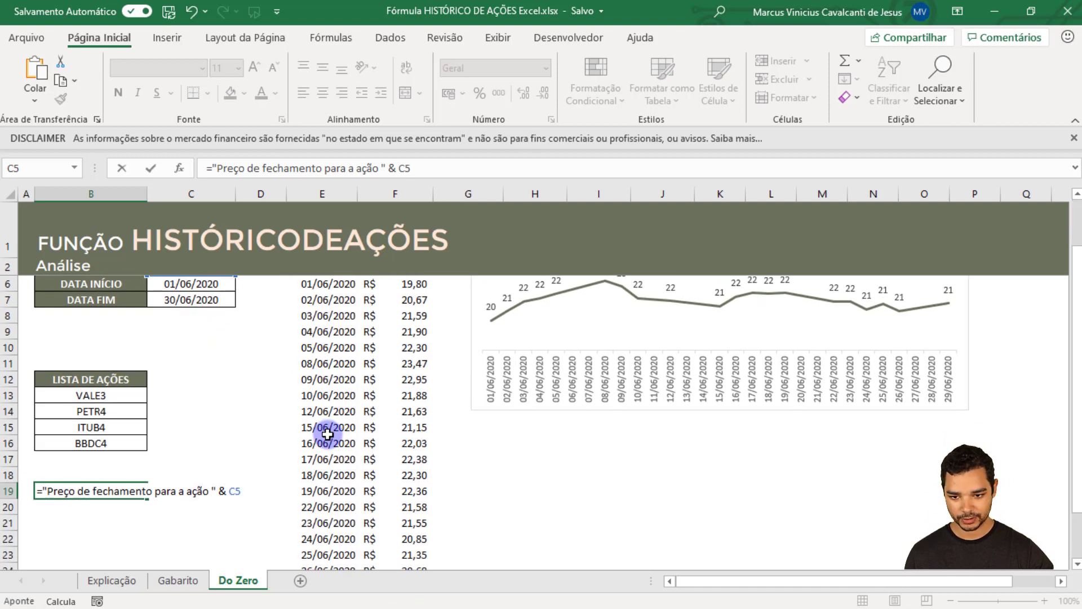
key("Return")
key("Up")
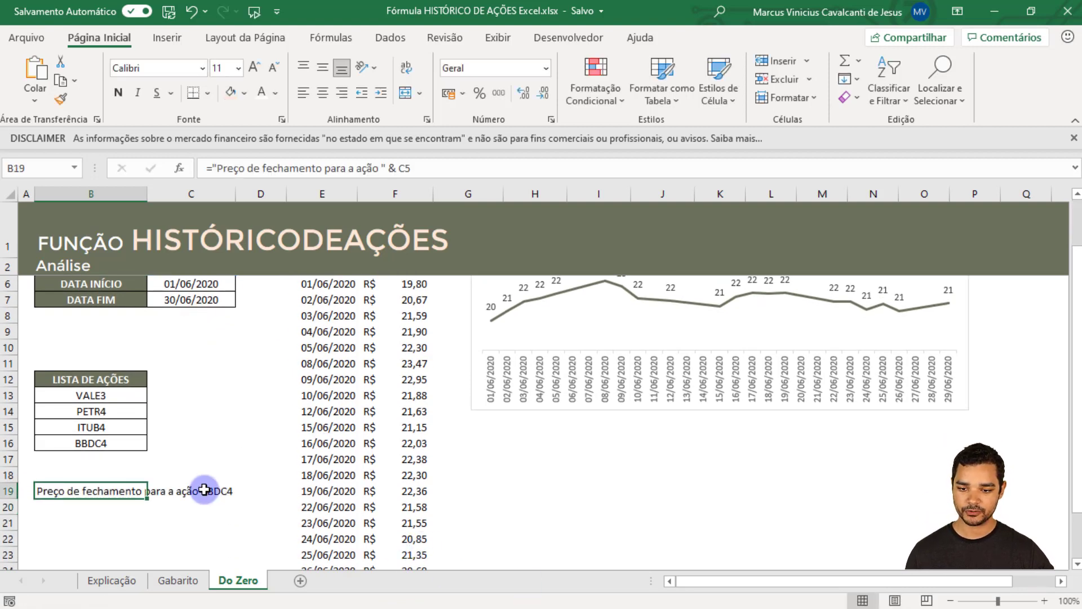
Test the text formula in B19 by choosing VALE3 and PETR4 in turn as the stock in C5
scroll(278, 476, "up", 1)
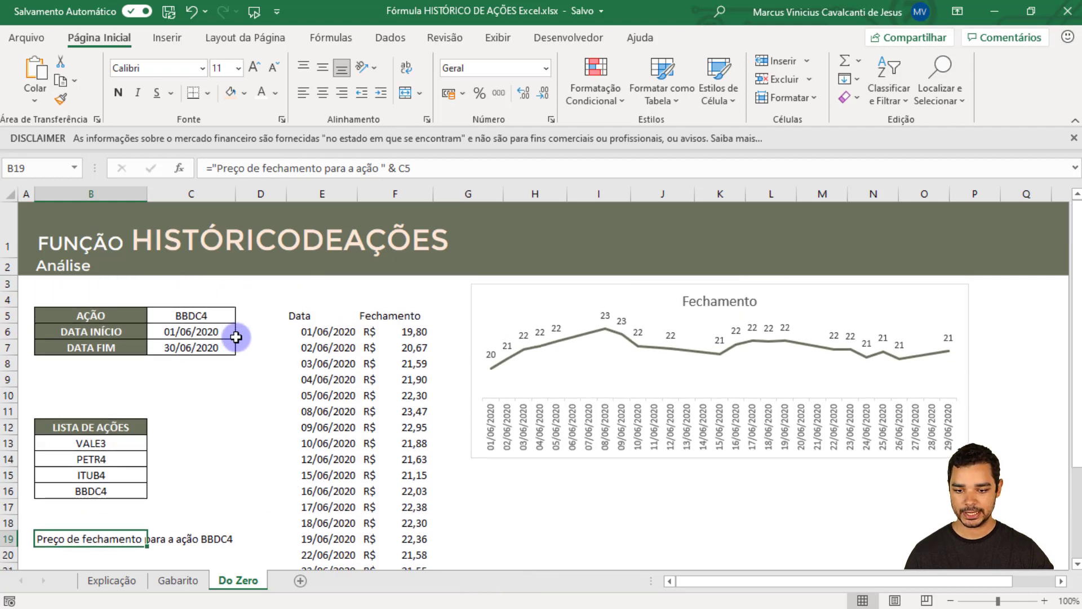
left_click(234, 314)
left_click(243, 315)
left_click(204, 333)
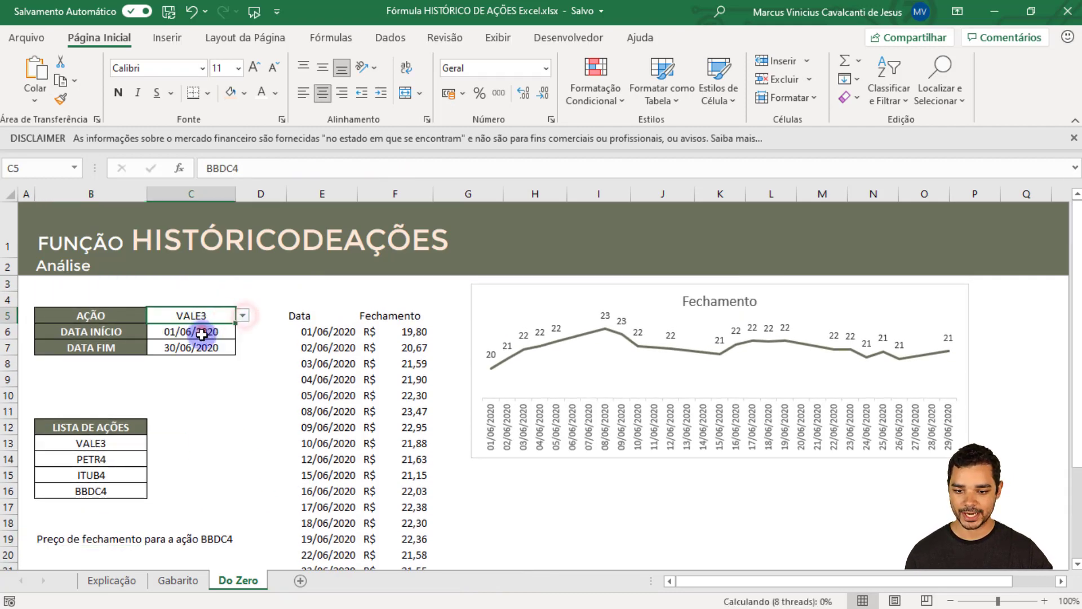
left_click(242, 315)
left_click(215, 336)
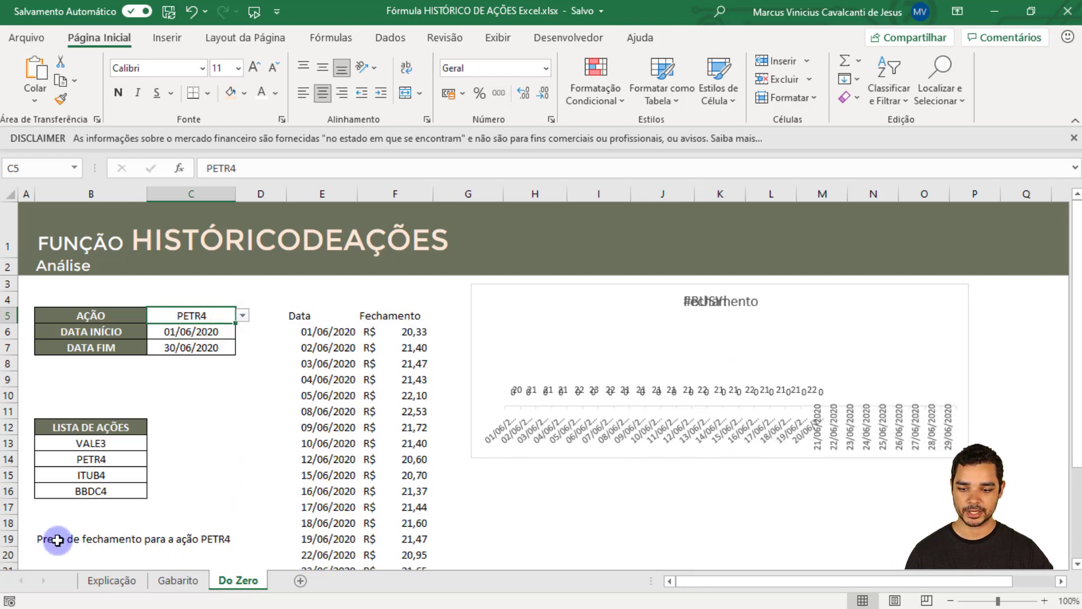
Link the line chart's title to cell B19 with the reference ='Do Zero'!$B$19
left_click(84, 540)
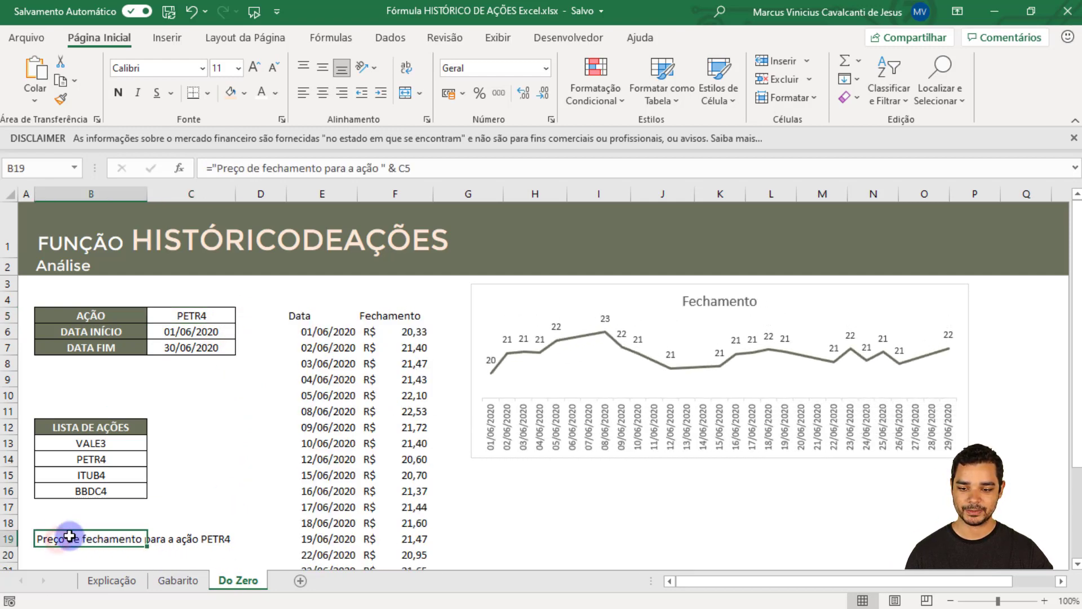
left_click(689, 304)
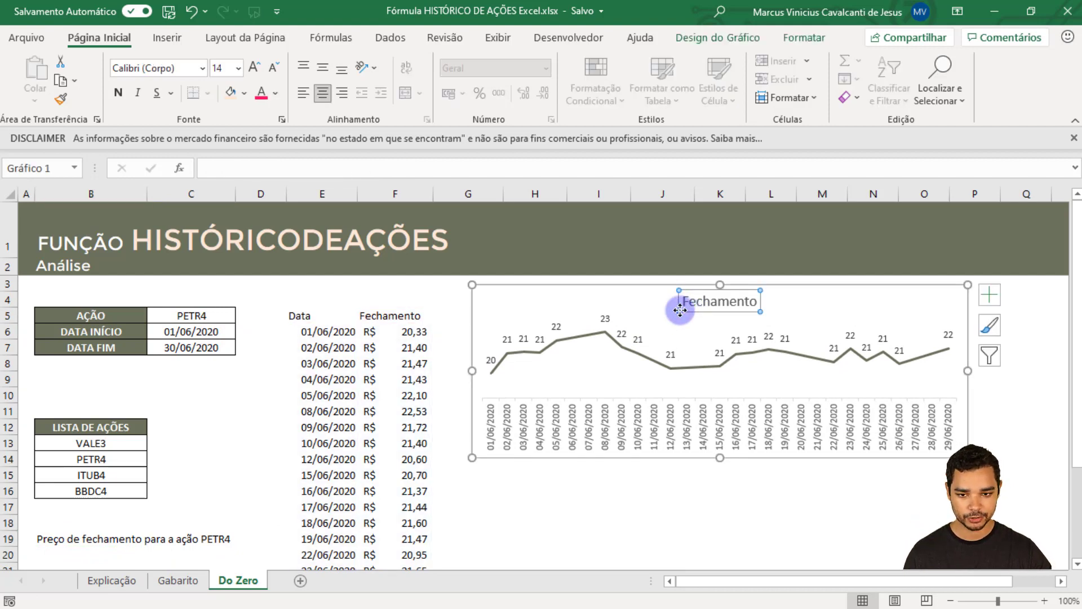
left_click(248, 169)
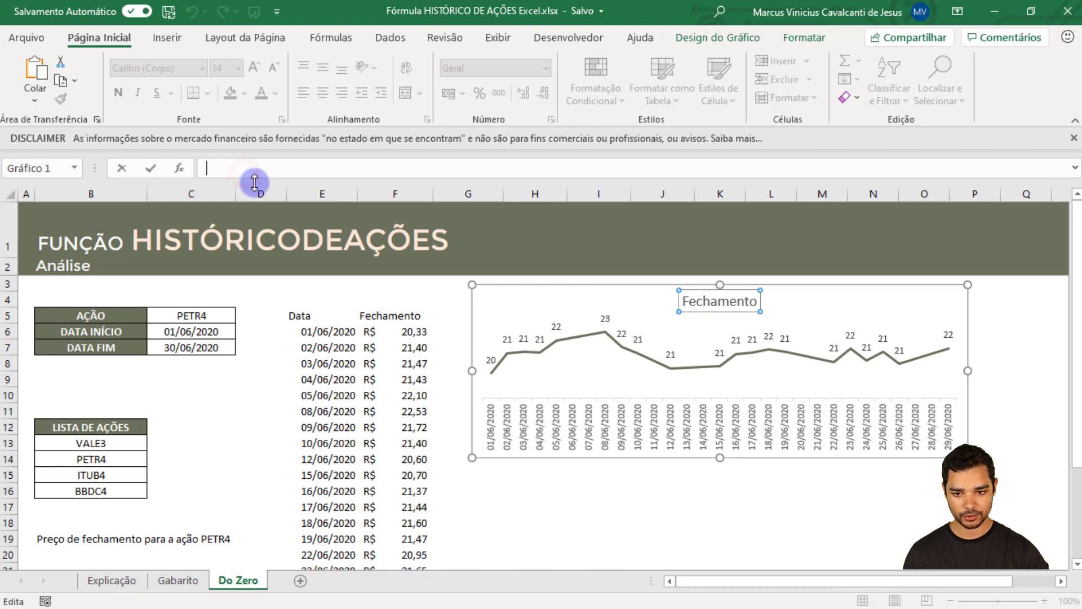
type("=")
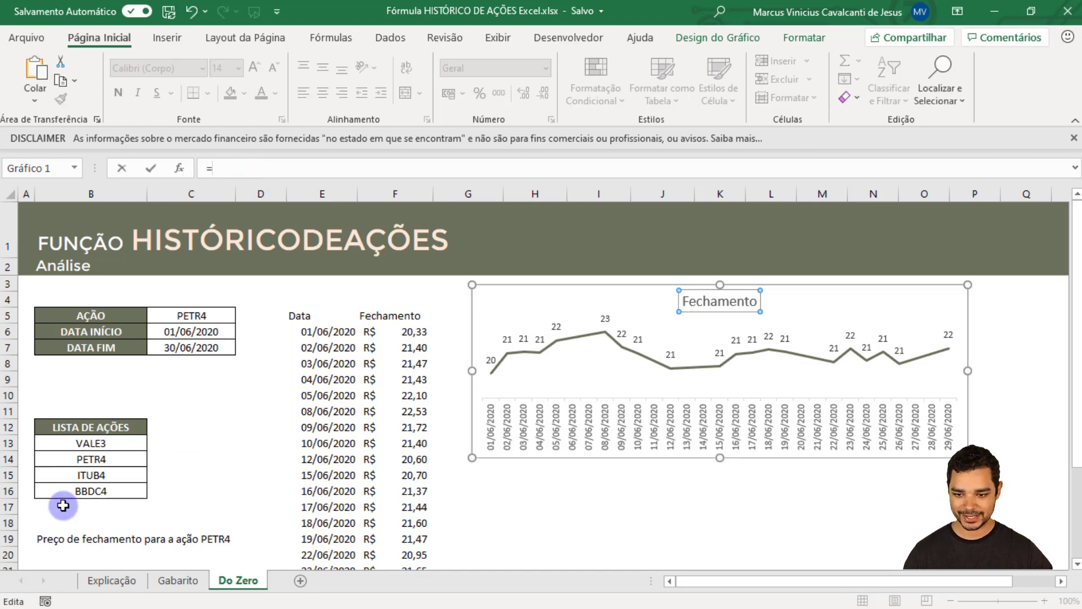
left_click(68, 539)
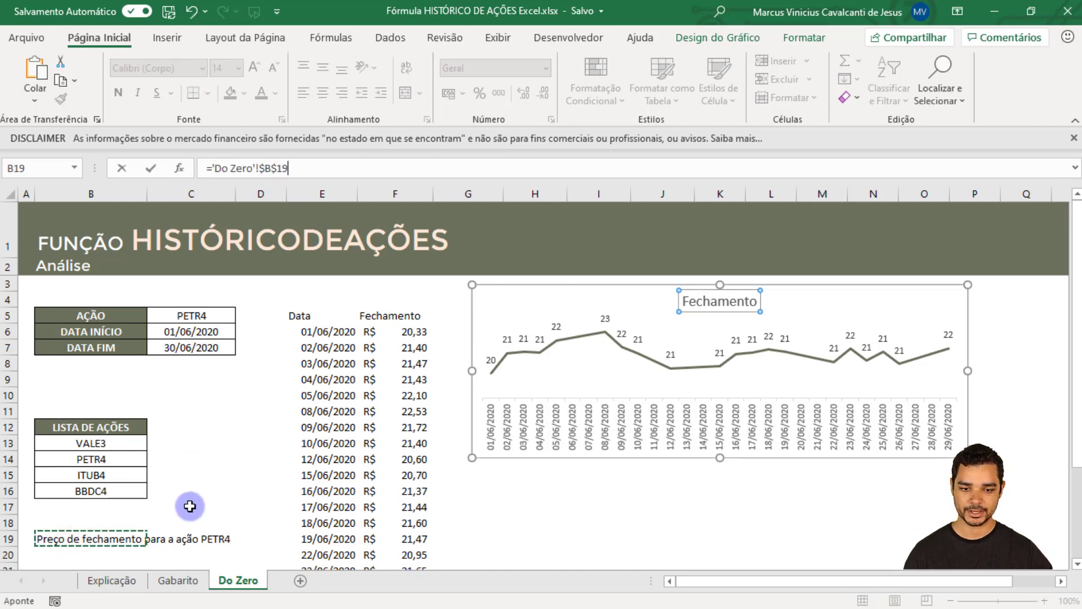
key("Return")
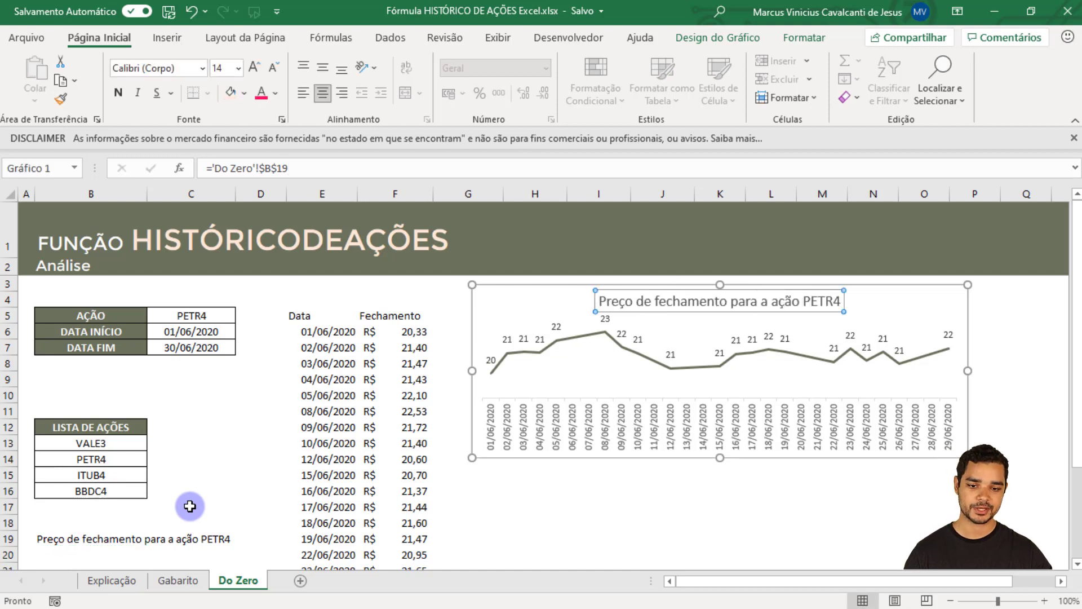
Choose VALE3 as the stock in C5 to test the linked chart title
left_click(222, 315)
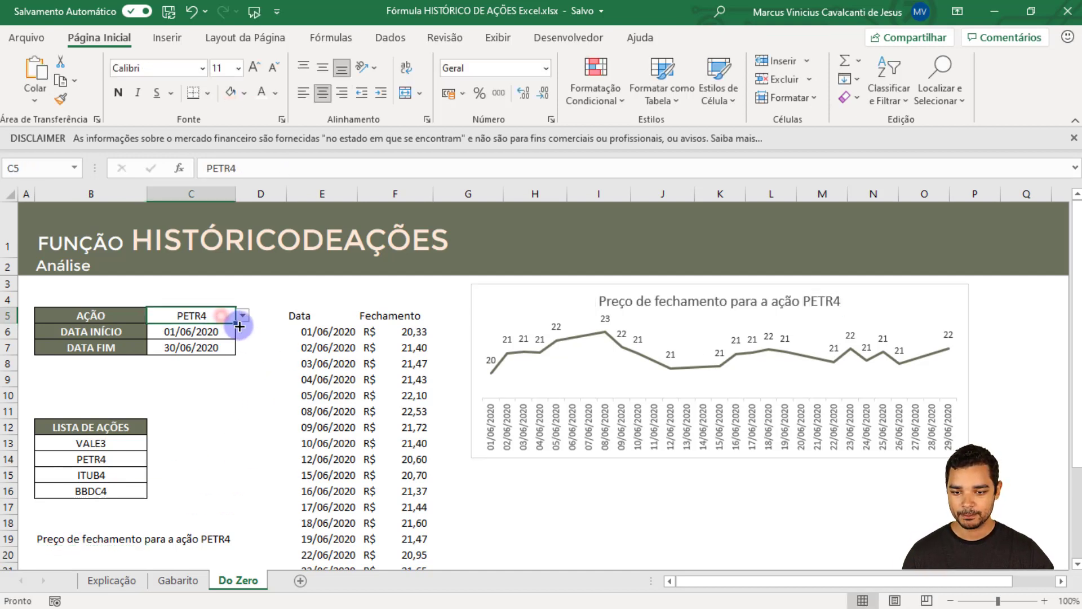
left_click(243, 317)
left_click(229, 324)
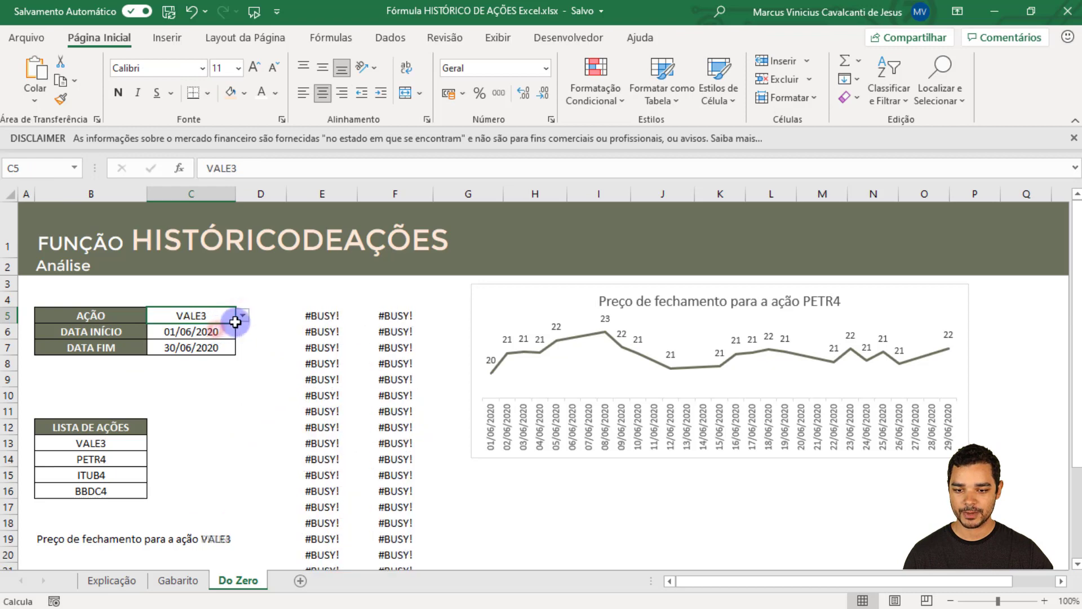